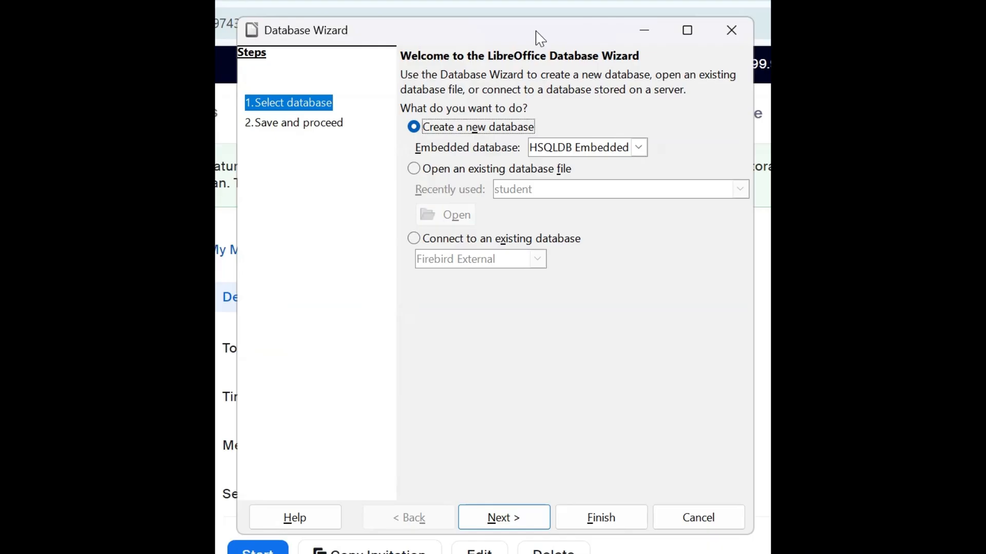
Check the recently used files offered for opening an existing database
left_click_drag(540, 39, 543, 0)
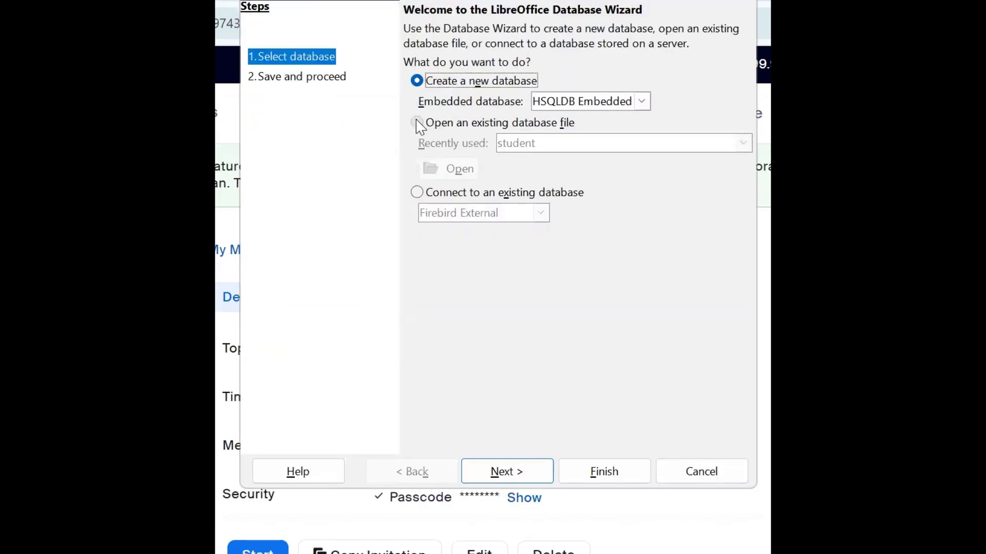
left_click(416, 123)
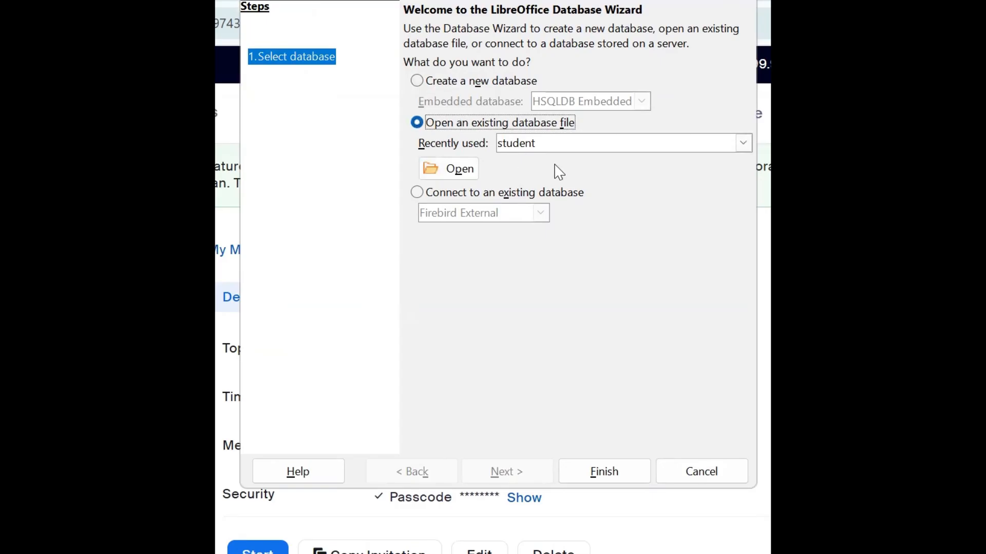
left_click(573, 144)
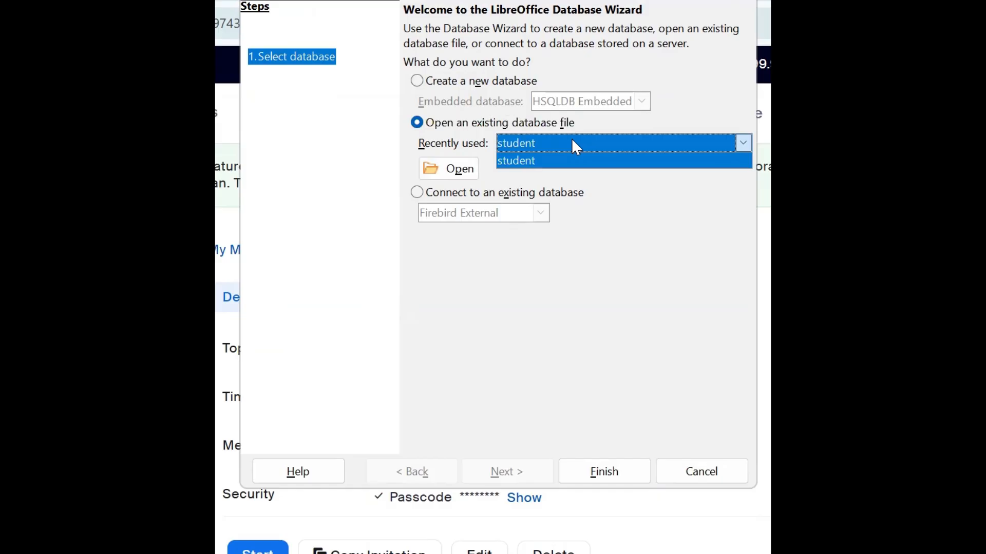
left_click(573, 144)
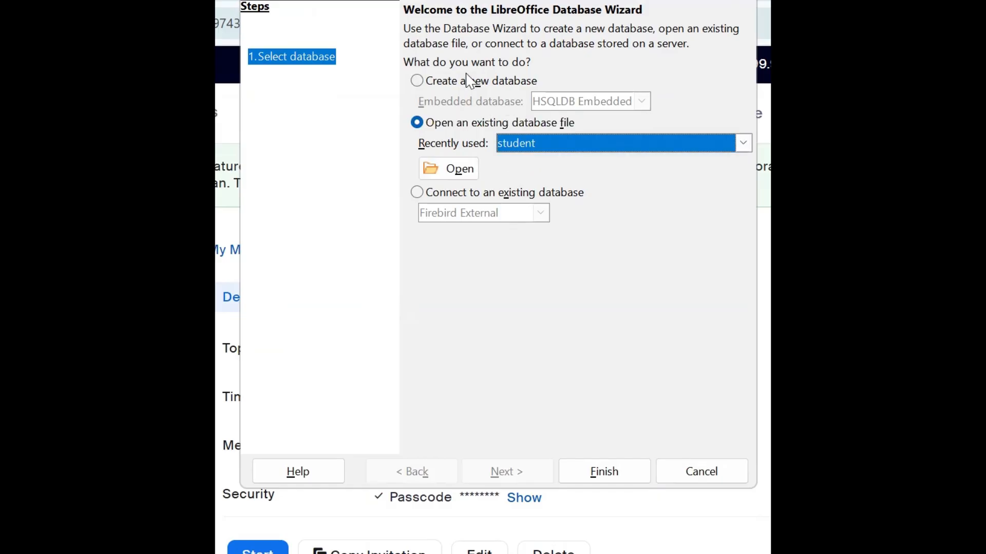
Create a new HSQLDB Embedded database and save it as class 10
left_click(469, 81)
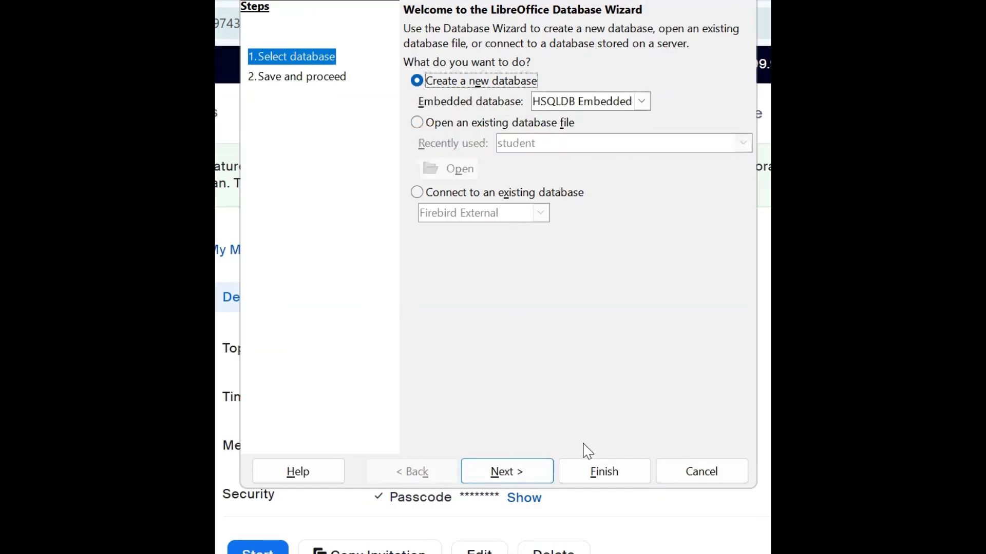
left_click(601, 481)
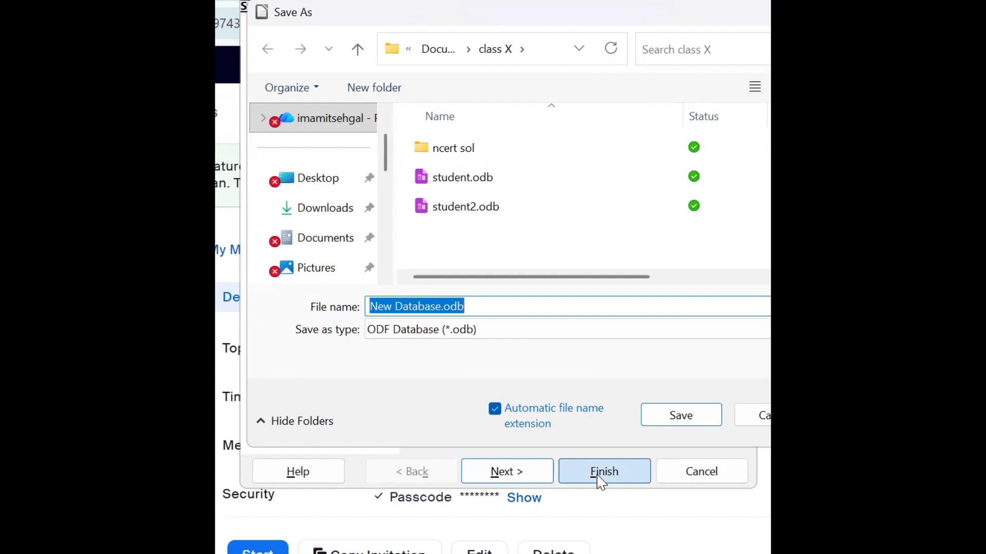
type("class 10")
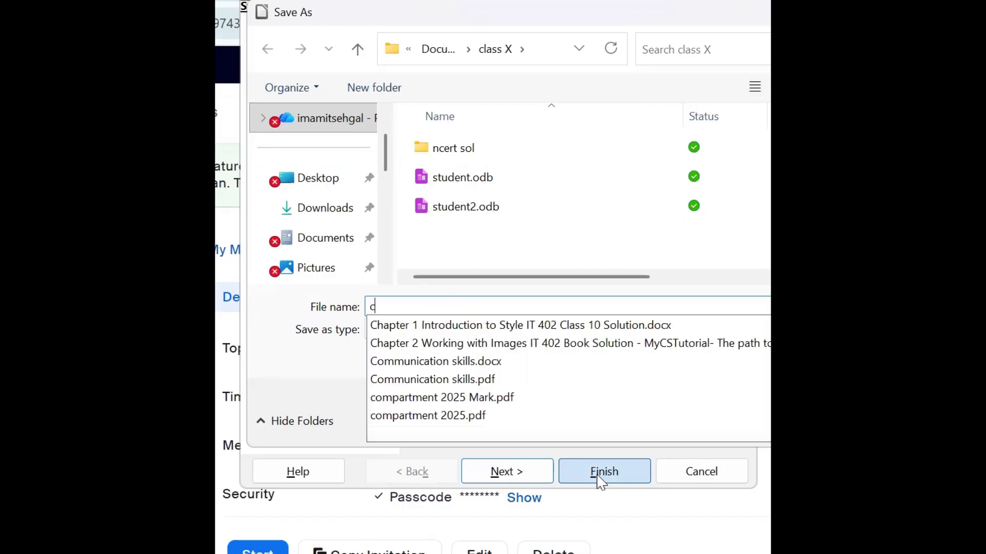
key("Return")
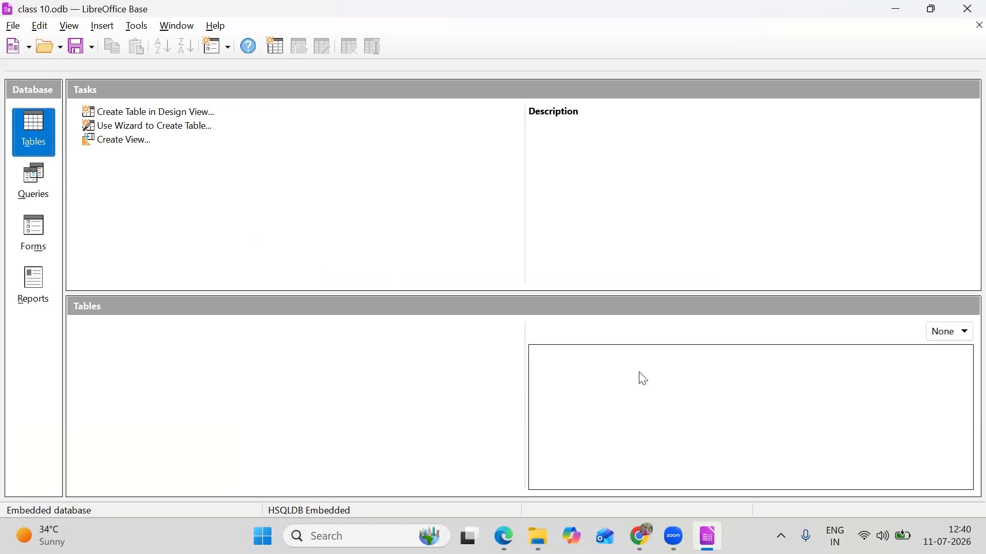
Look through the creation tasks offered for the database's queries, forms and reports
left_click(43, 189)
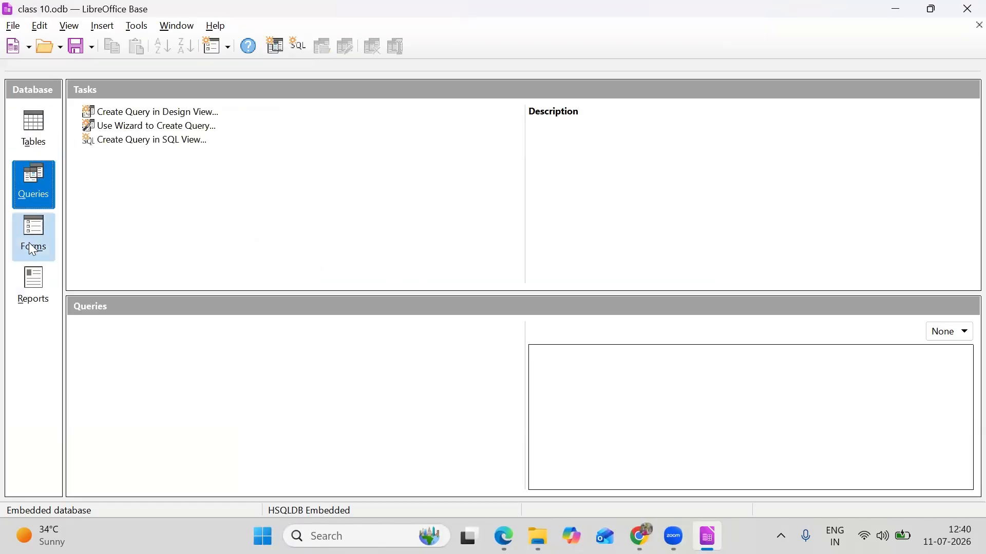
left_click(22, 132)
left_click(29, 185)
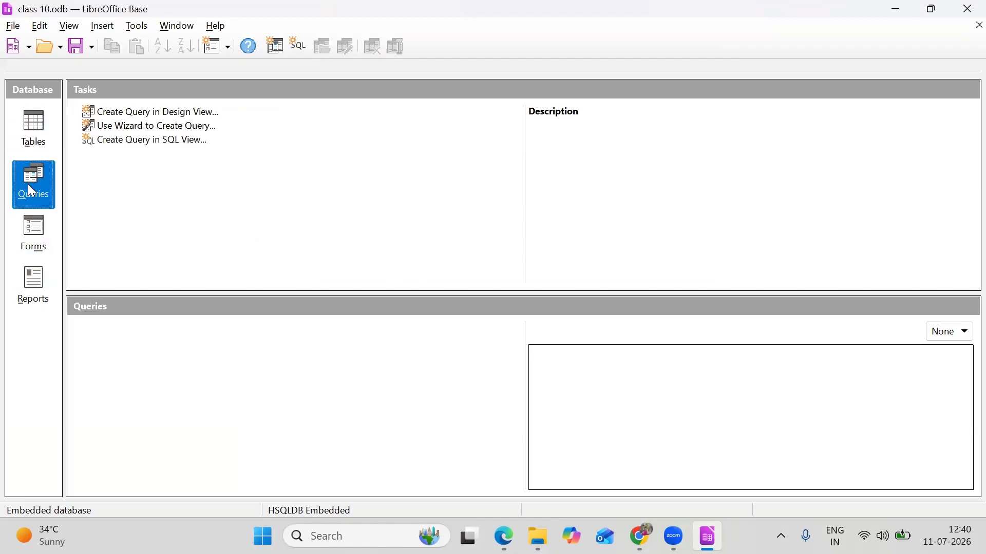
left_click(34, 241)
left_click(43, 309)
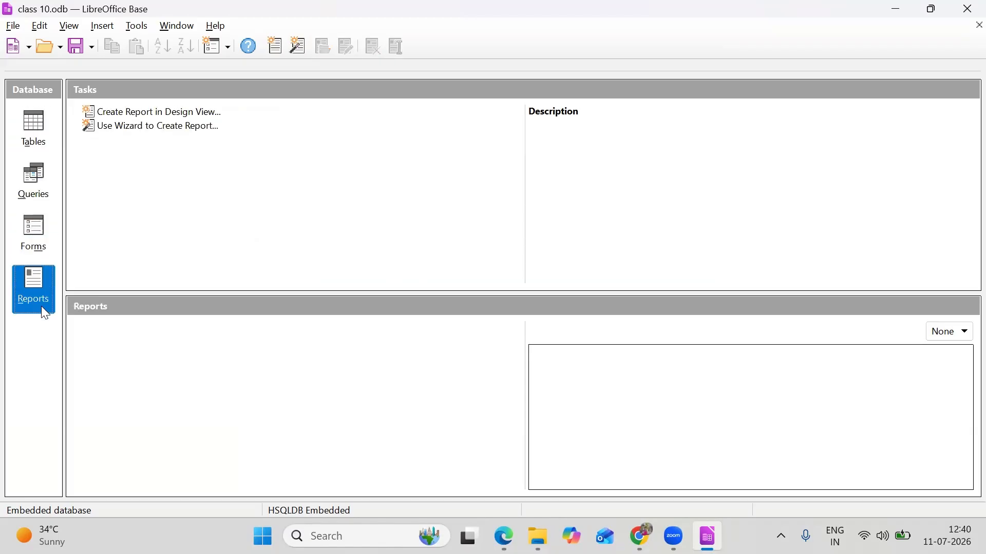
View the blank design grid for a new table and close it without defining any fields
left_click(32, 125)
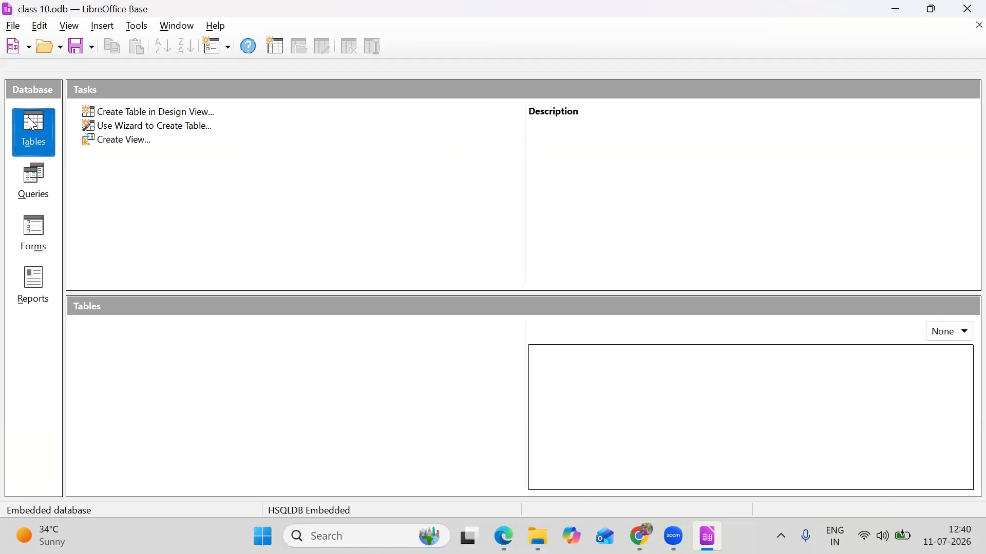
left_click(111, 114)
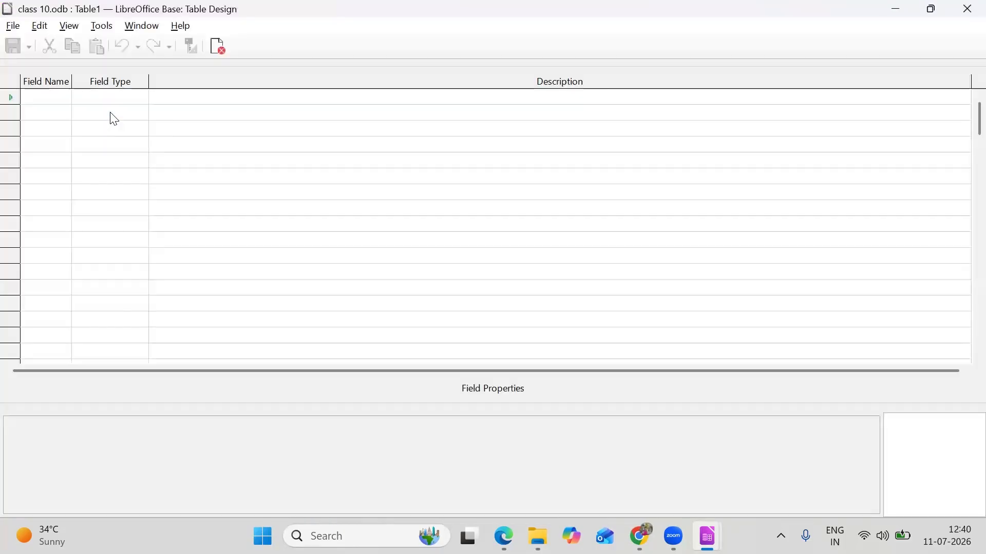
left_click(967, 8)
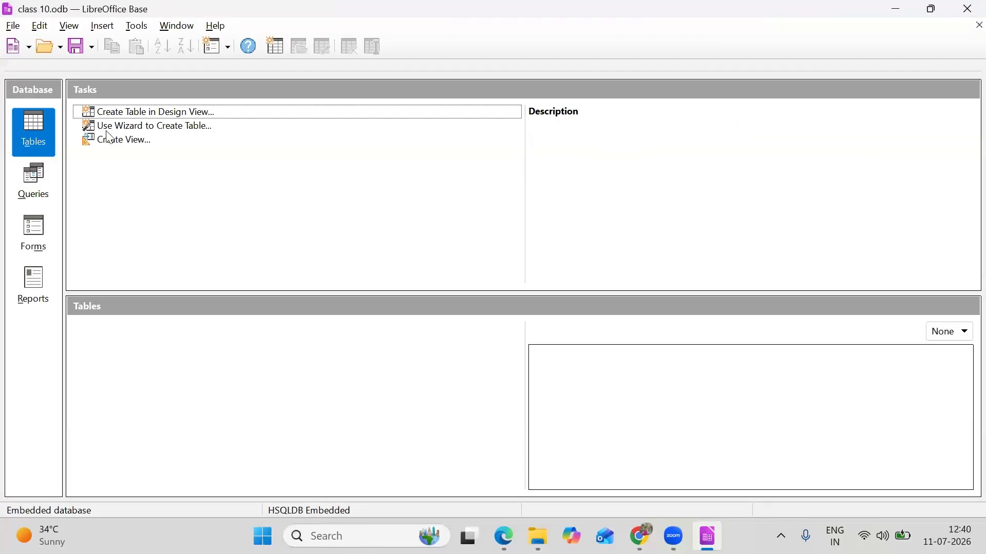
Start the Table Wizard and review the sample tables offered in the Business and Personal categories
left_click(140, 127)
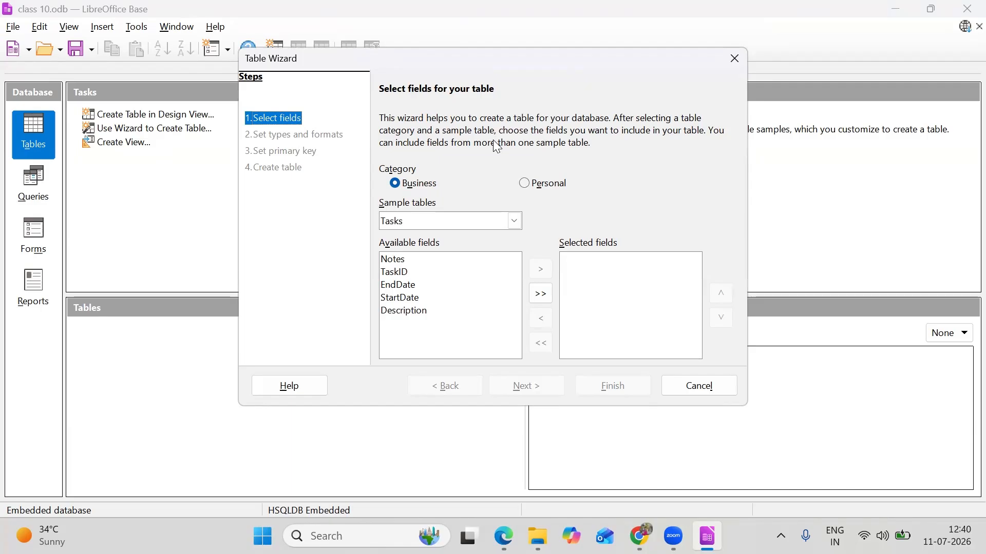
left_click(522, 184)
left_click(420, 185)
left_click(514, 222)
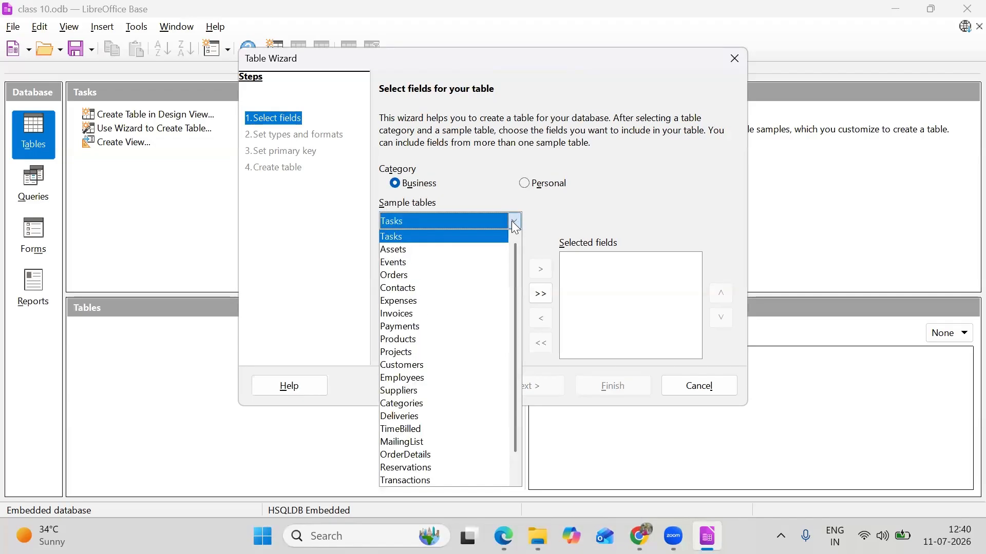
left_click(520, 186)
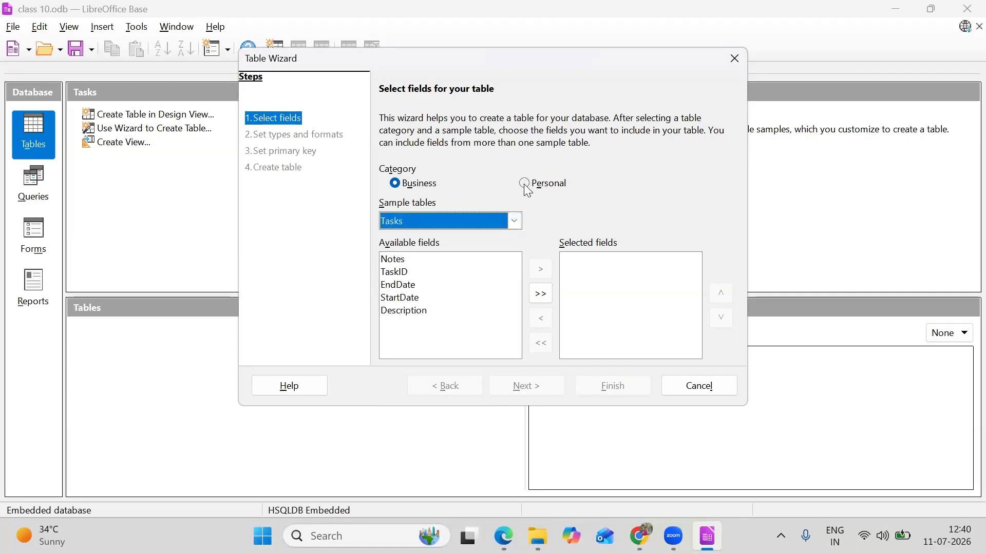
left_click(524, 185)
left_click(514, 222)
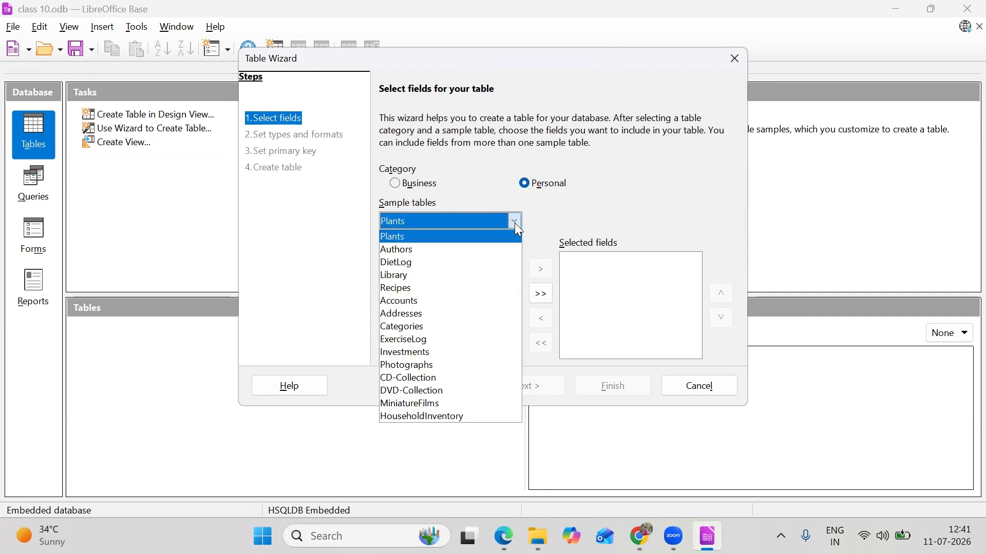
left_click(553, 203)
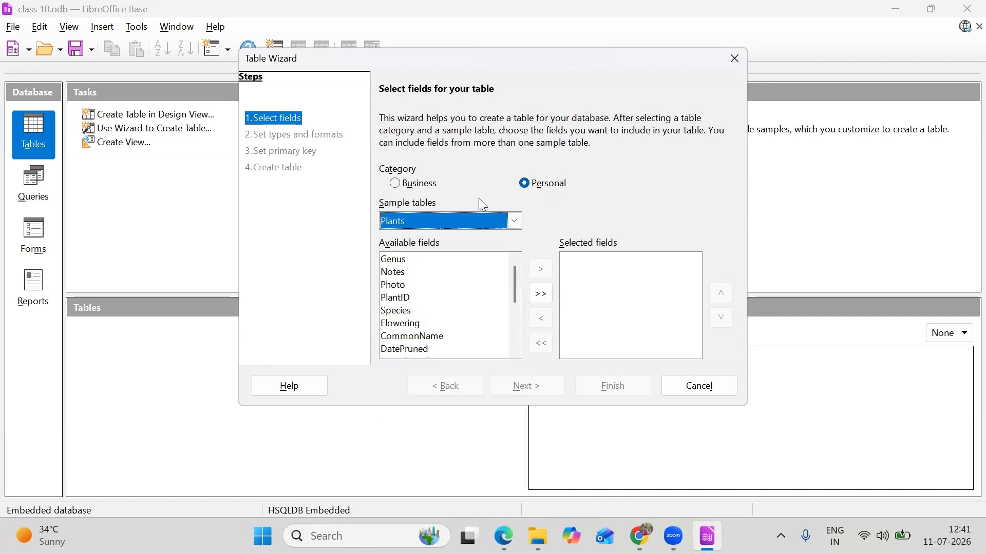
Choose the Customers sample table from the Business category and look through its available fields
left_click(425, 191)
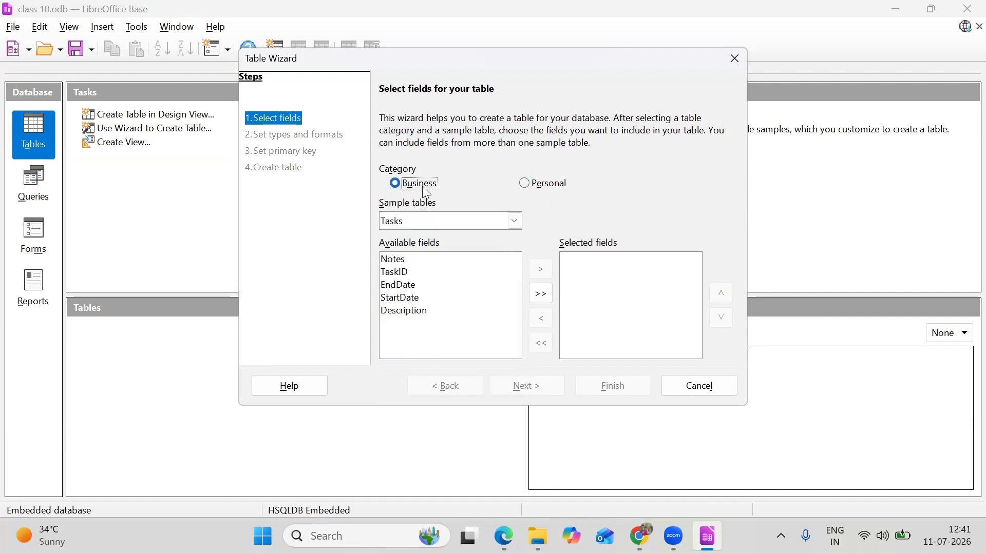
left_click(513, 222)
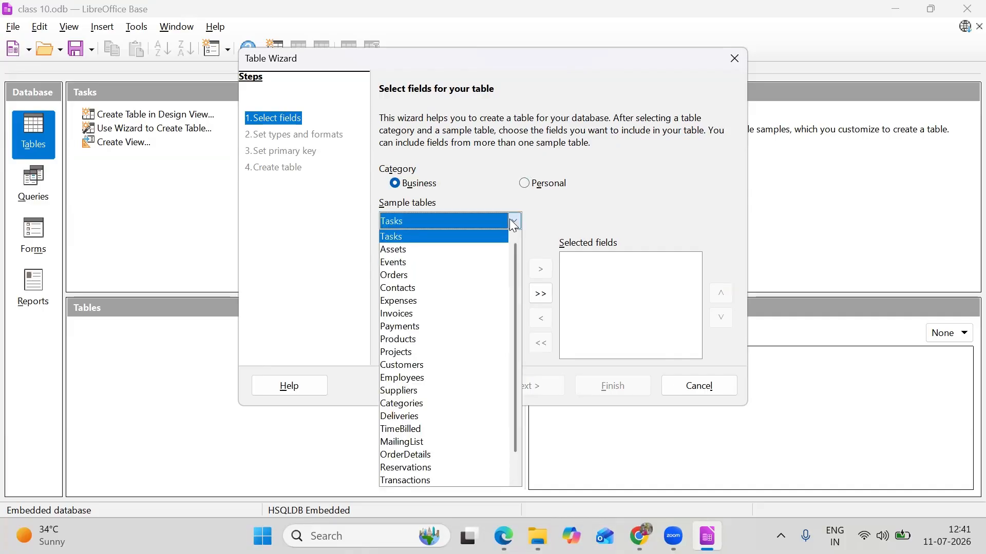
left_click(422, 365)
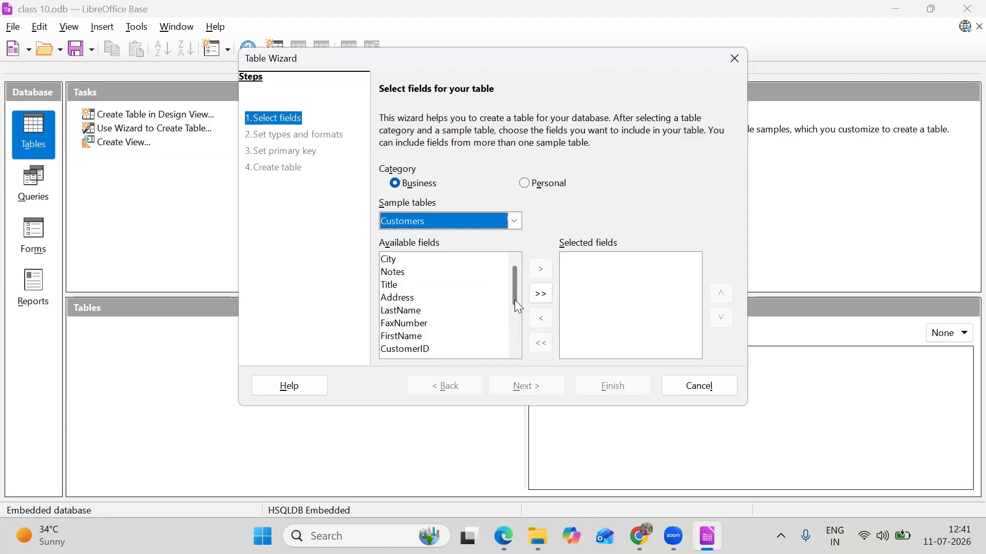
left_click_drag(517, 306, 516, 368)
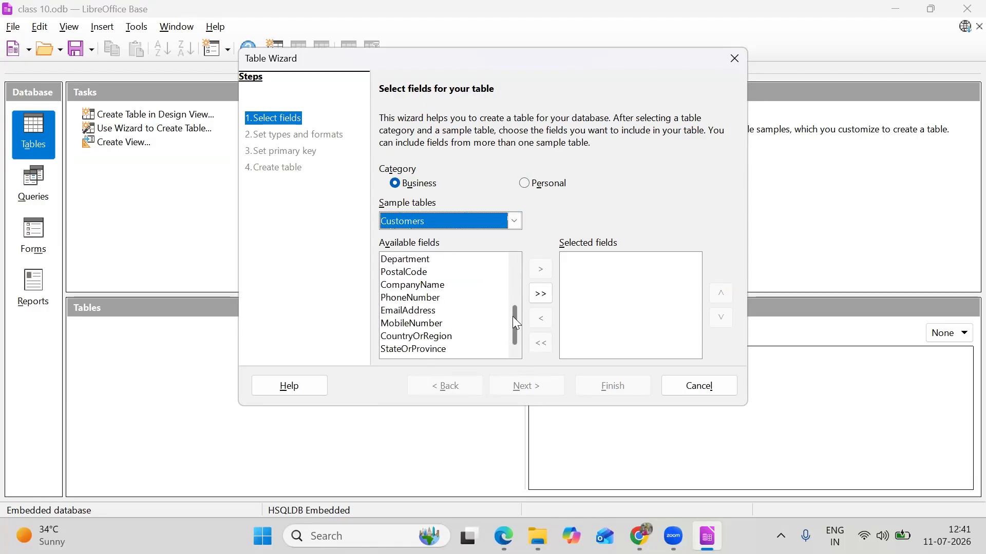
left_click_drag(517, 323, 519, 279)
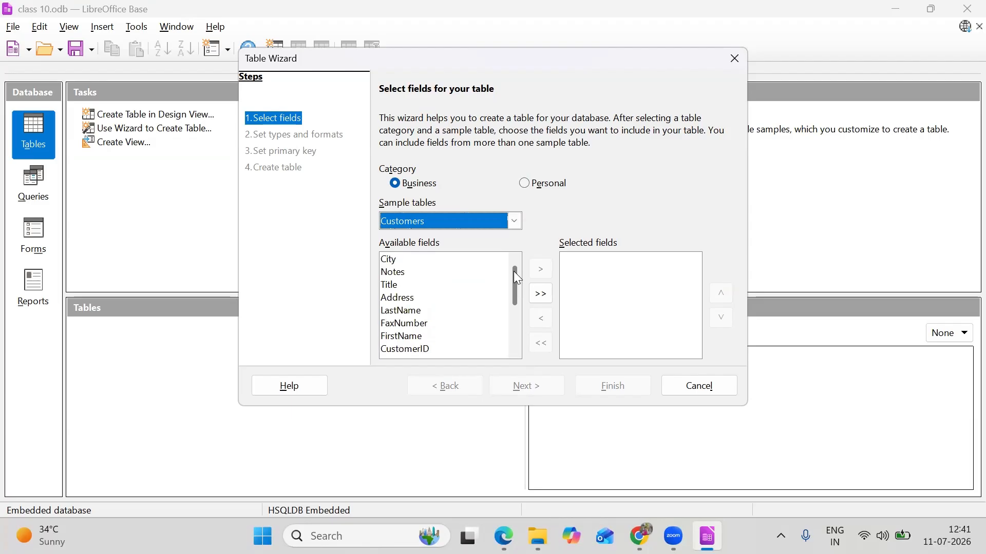
left_click(545, 300)
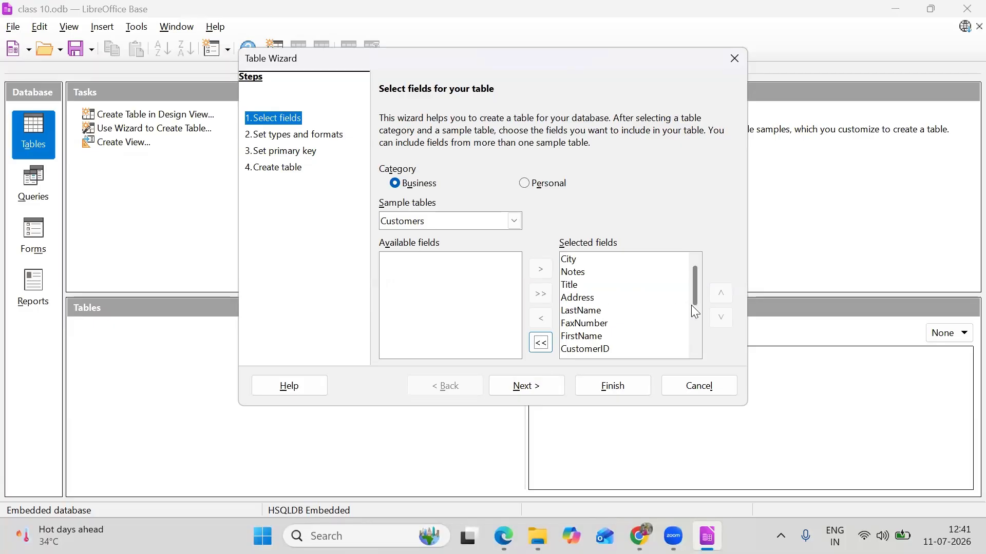
left_click_drag(691, 305, 689, 266)
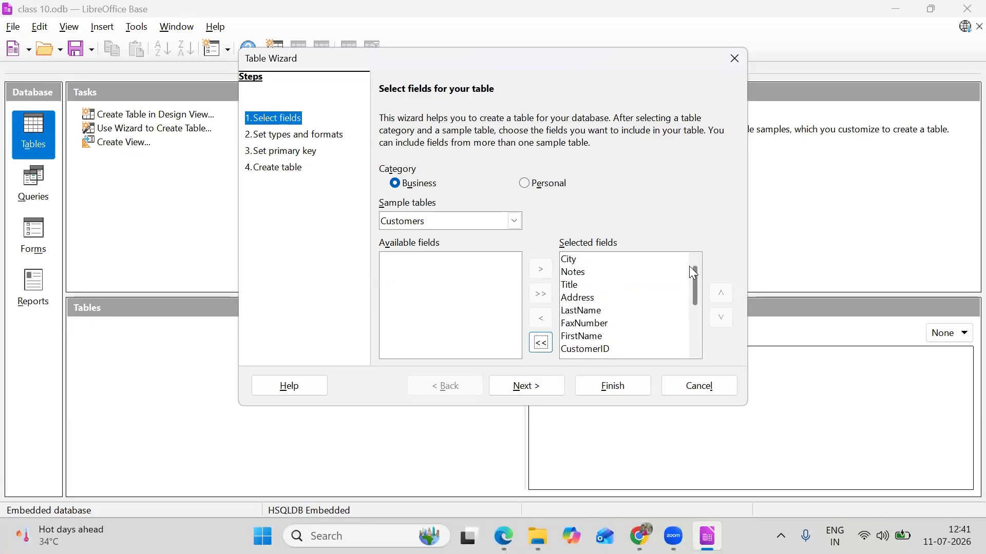
left_click(540, 343)
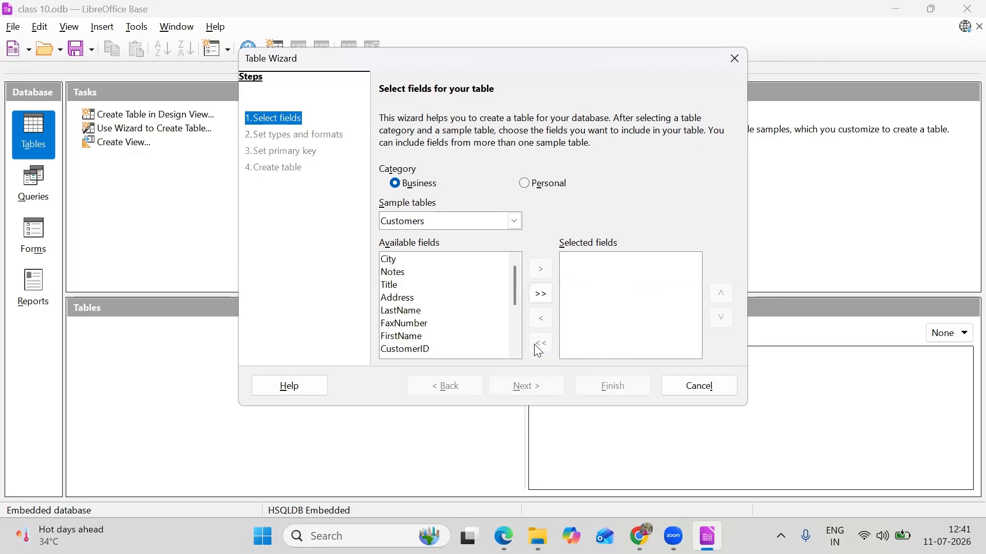
Include the CustomerID, FirstName and PhoneNumber fields in the new table and proceed to the field types and formats
left_click(435, 352)
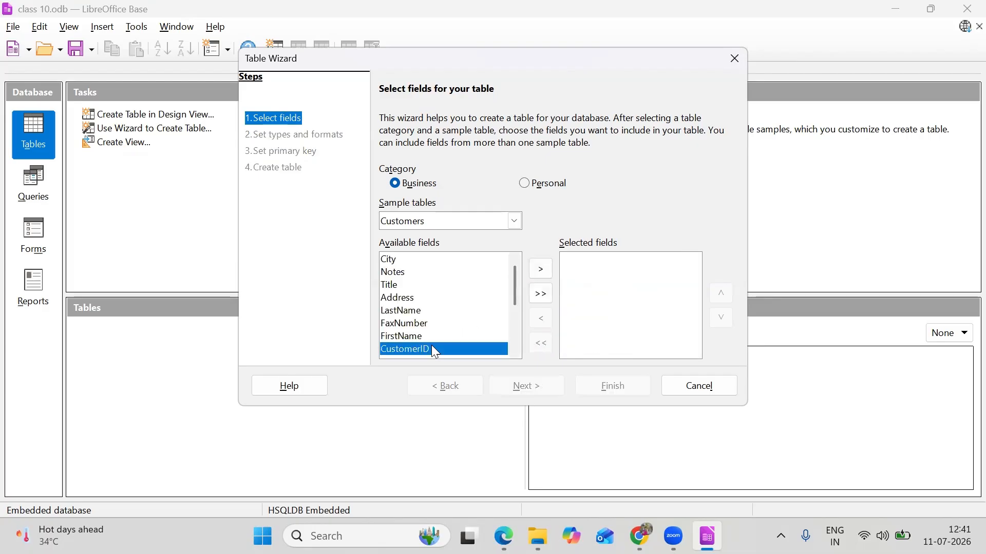
left_click(542, 268)
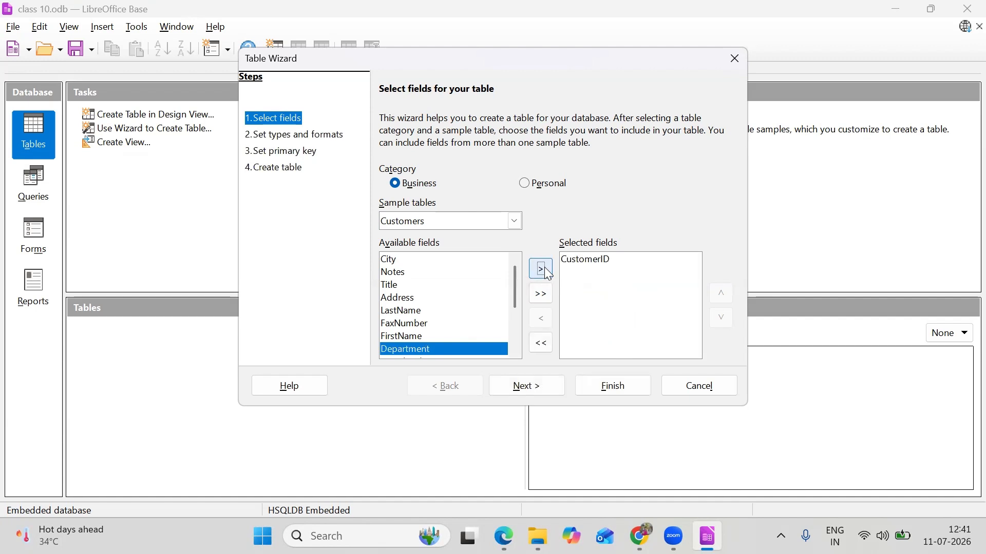
left_click(428, 333)
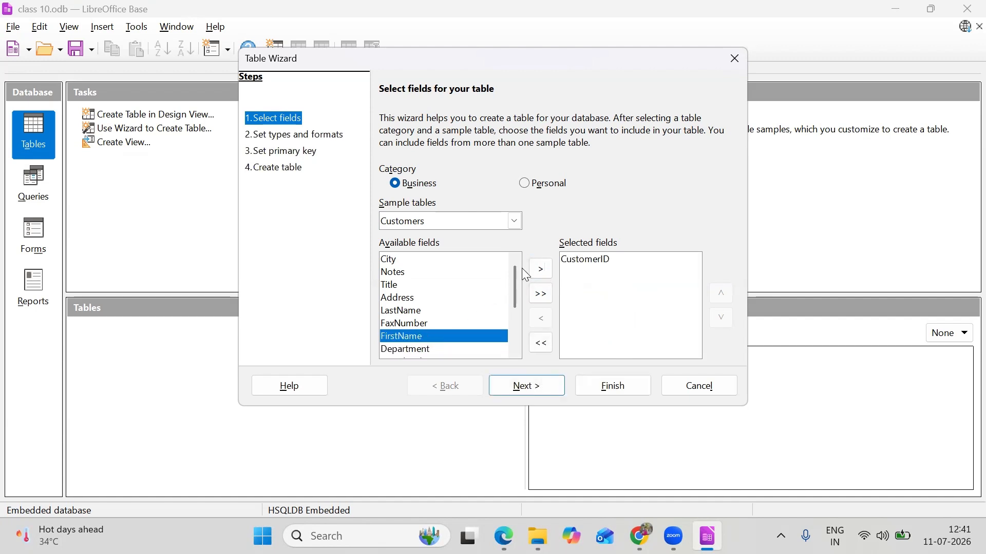
left_click(545, 273)
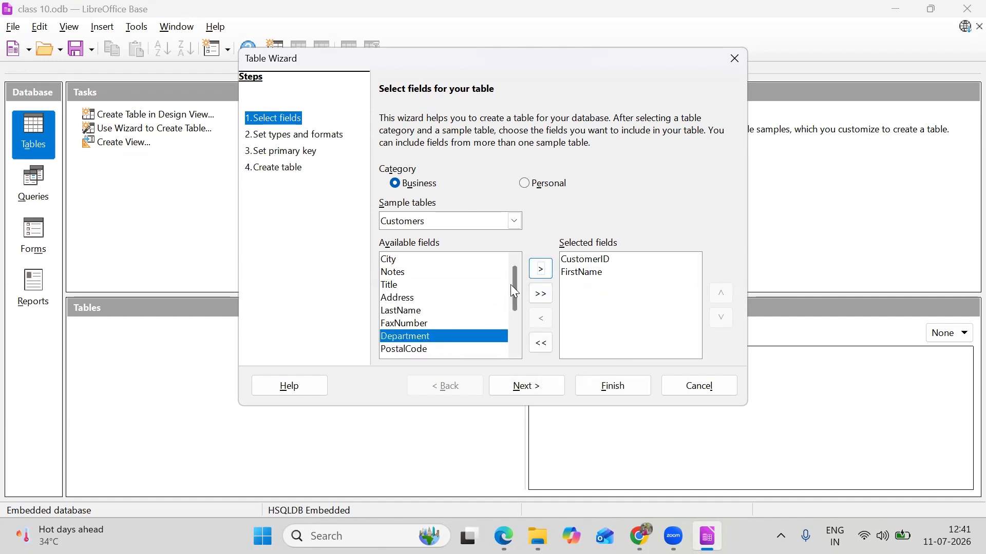
left_click_drag(511, 285, 511, 322)
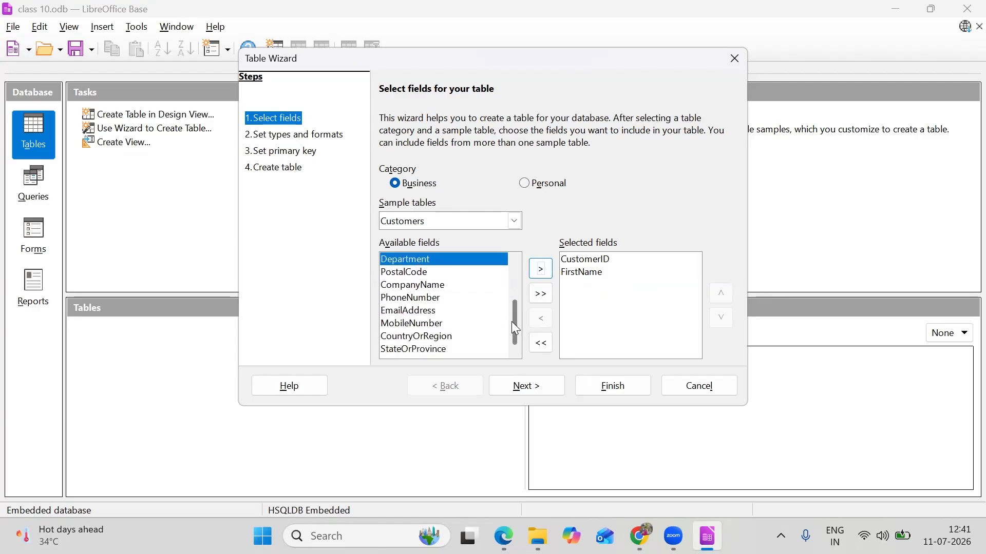
left_click(460, 300)
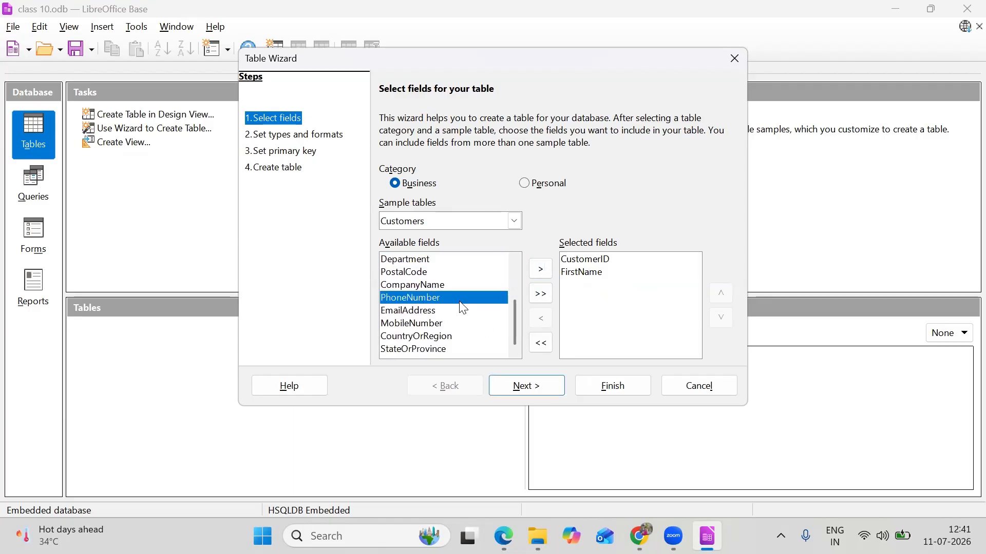
left_click(544, 272)
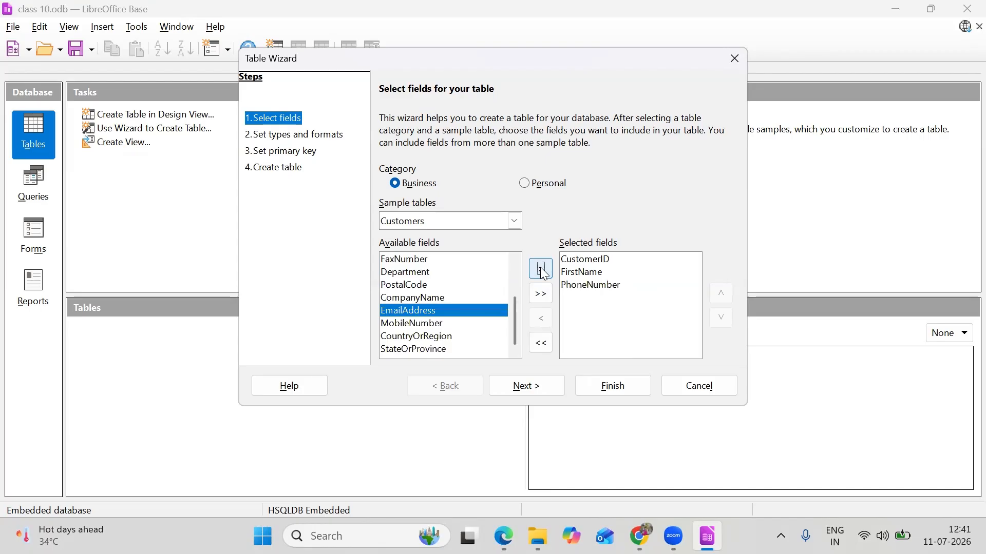
left_click(529, 386)
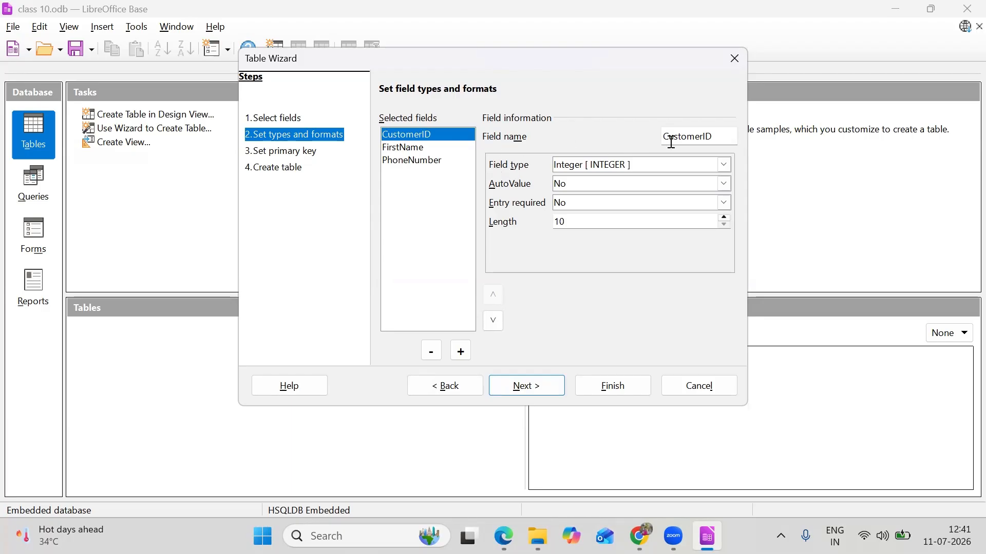
Review the type, entry and length settings of the FirstName and PhoneNumber fields and the field types available for PhoneNumber
left_click(424, 147)
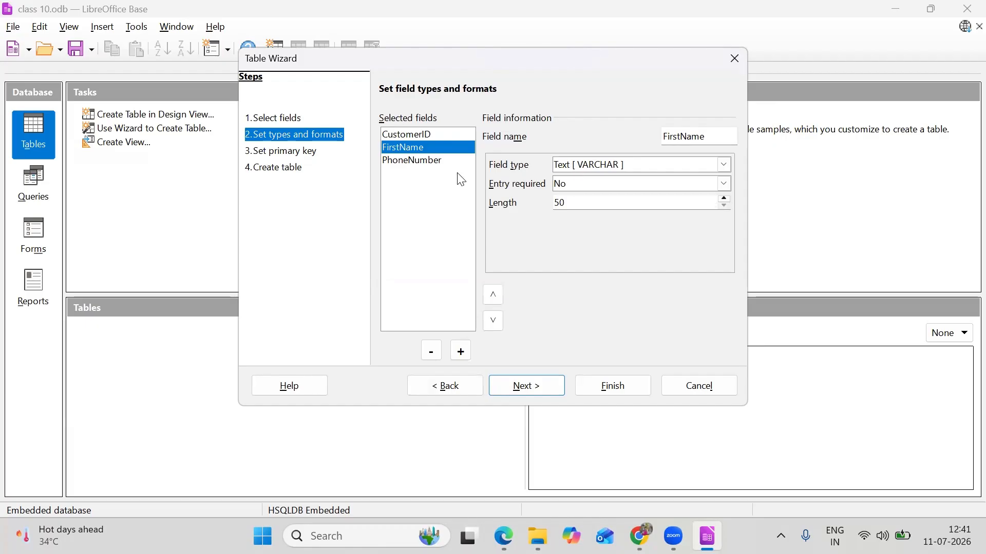
left_click(399, 160)
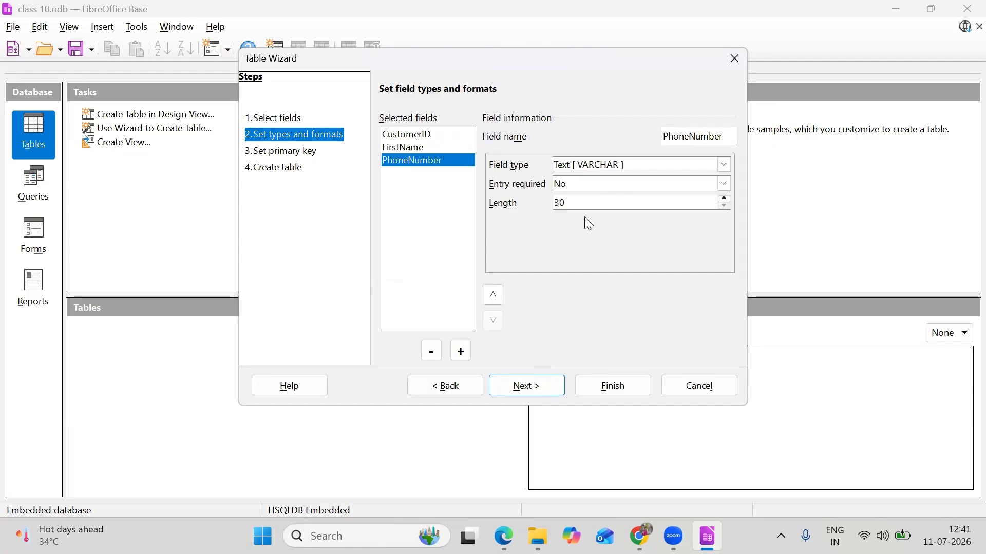
left_click(658, 166)
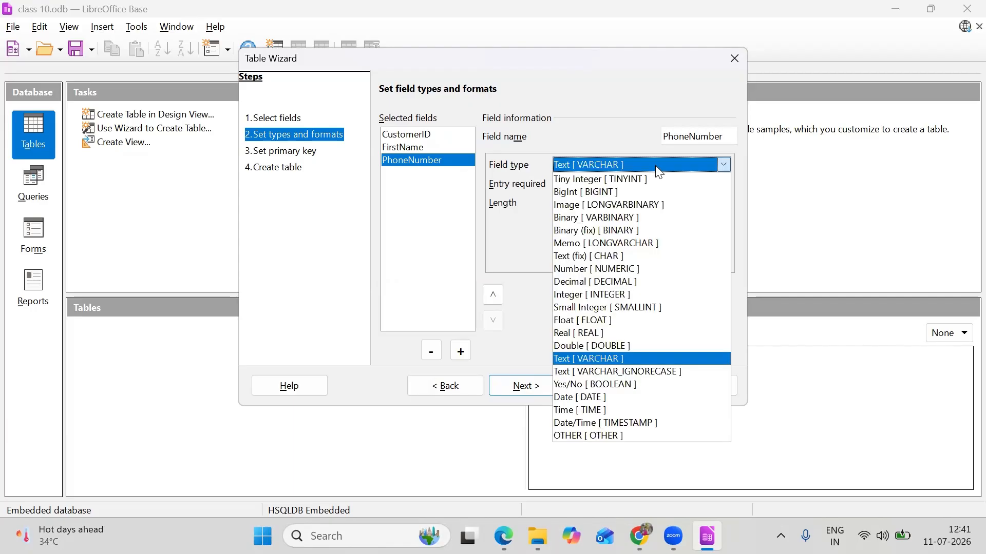
left_click(655, 165)
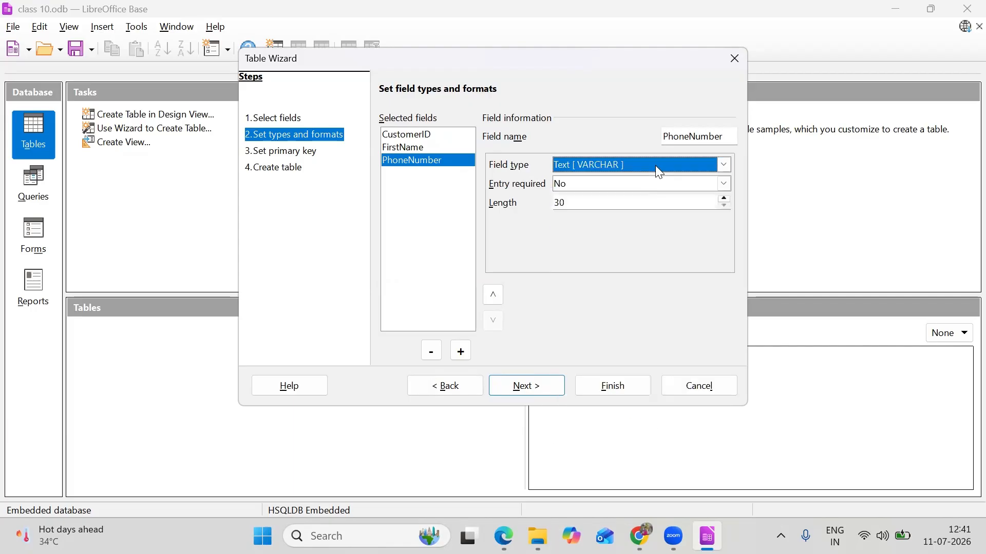
Proceed to the primary key settings and use the existing CustomerID field as the primary key, without auto value
left_click(544, 385)
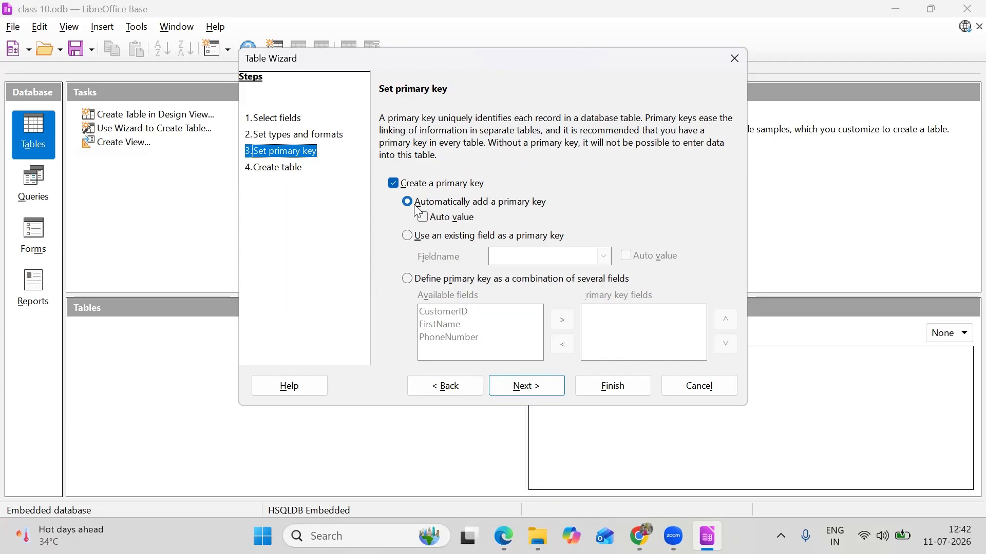
left_click(438, 237)
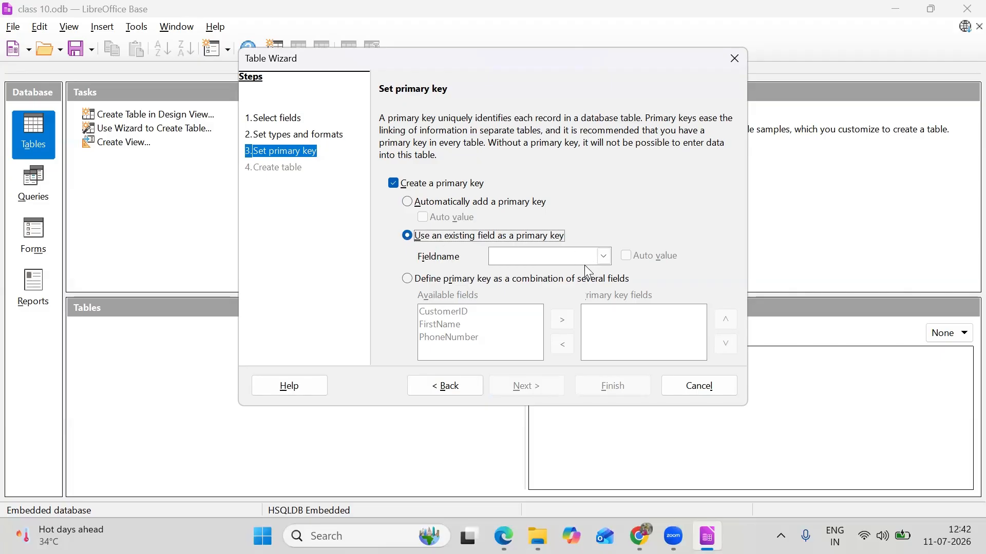
left_click(603, 256)
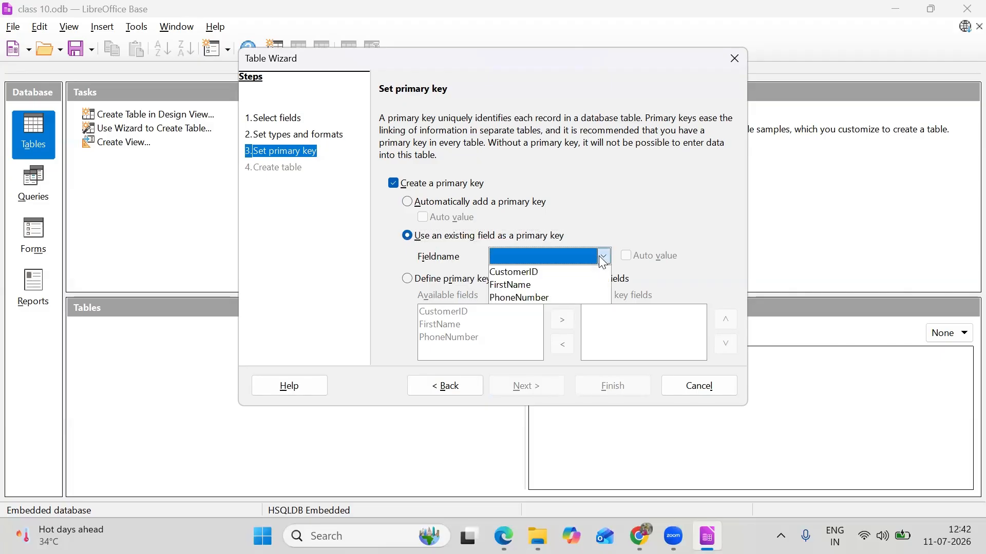
left_click(559, 271)
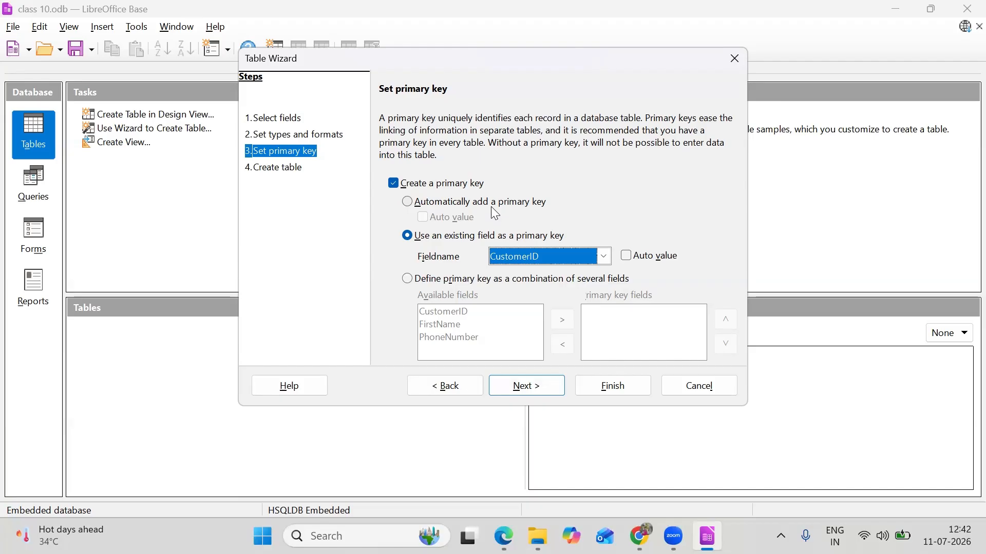
left_click(548, 257)
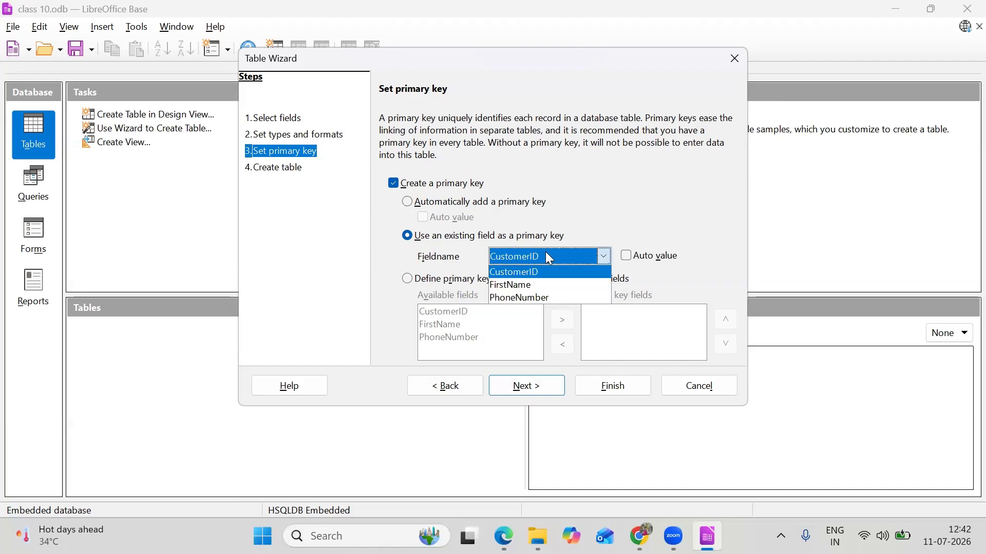
left_click(547, 257)
Keep Customers as the table name and finish the wizard with the option to insert data immediately
left_click(528, 390)
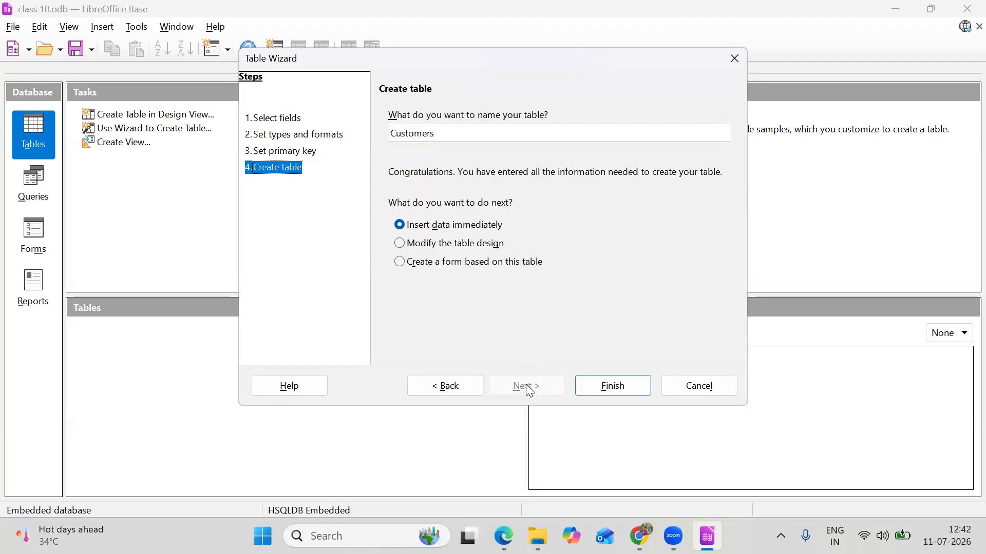
left_click(451, 131)
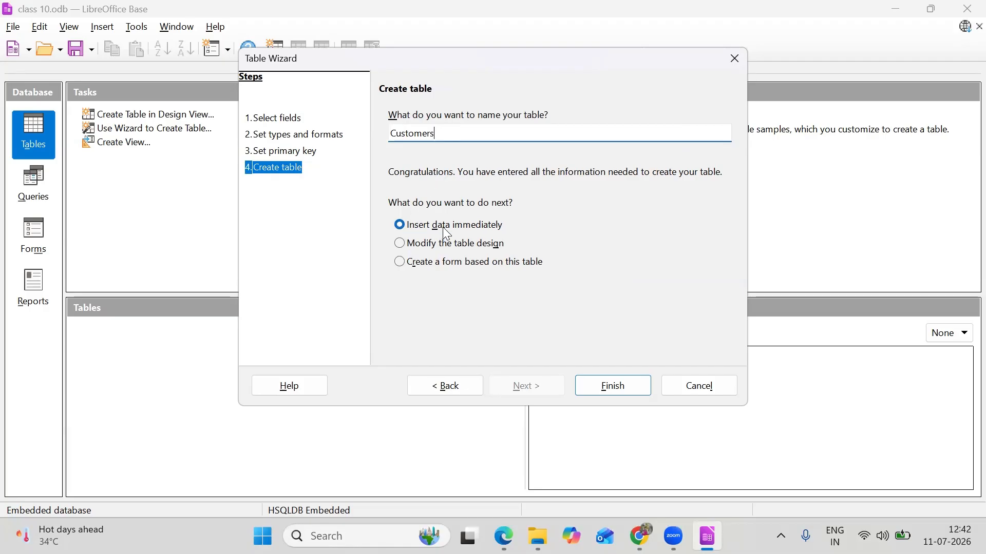
left_click(631, 387)
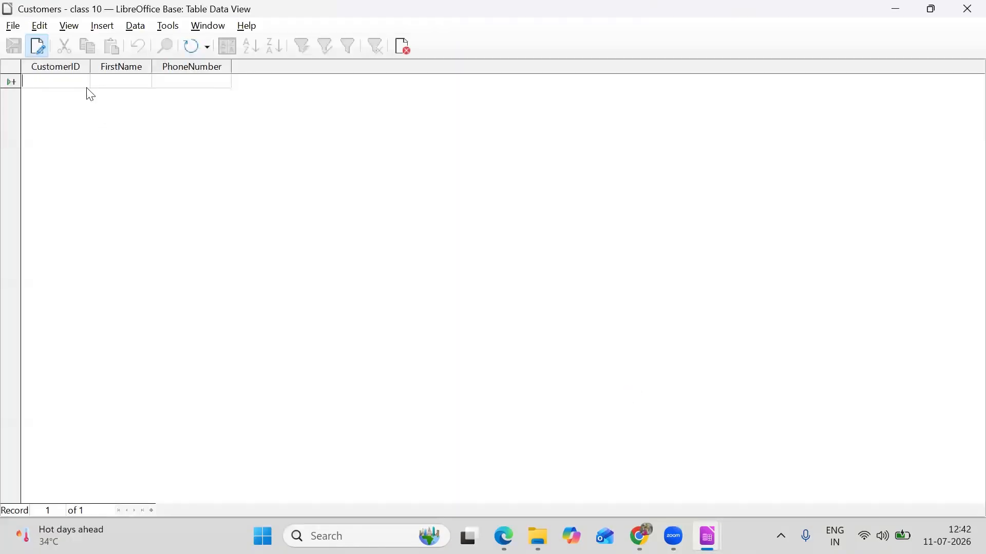
Enter the first record in the Customers table with CustomerID 1, the customer's first name and phone number
type("1")
key("Tab")
type("sam")
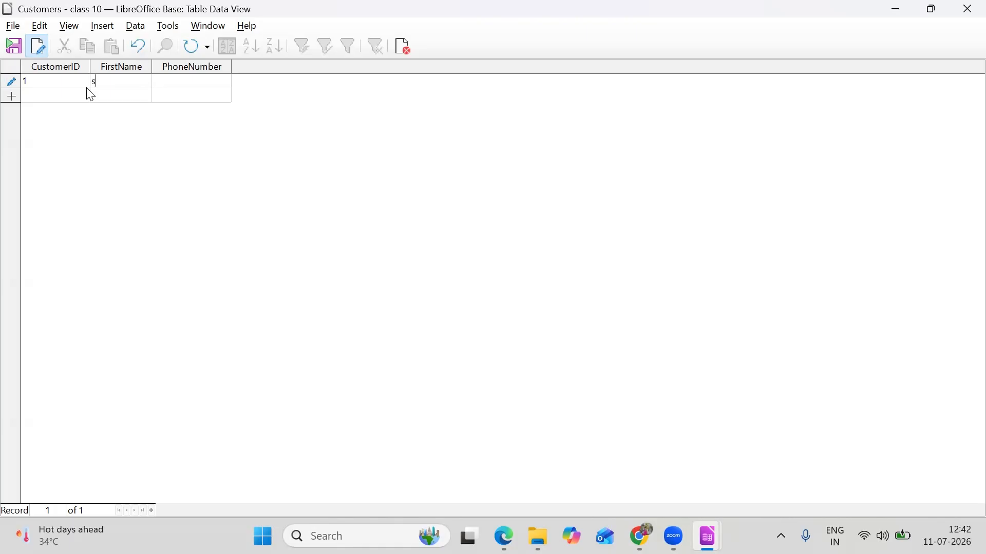
type("494959559")
key("Tab")
Enter a second record with CustomerID 2, the customer's first name and phone number, and close the table data
type("2")
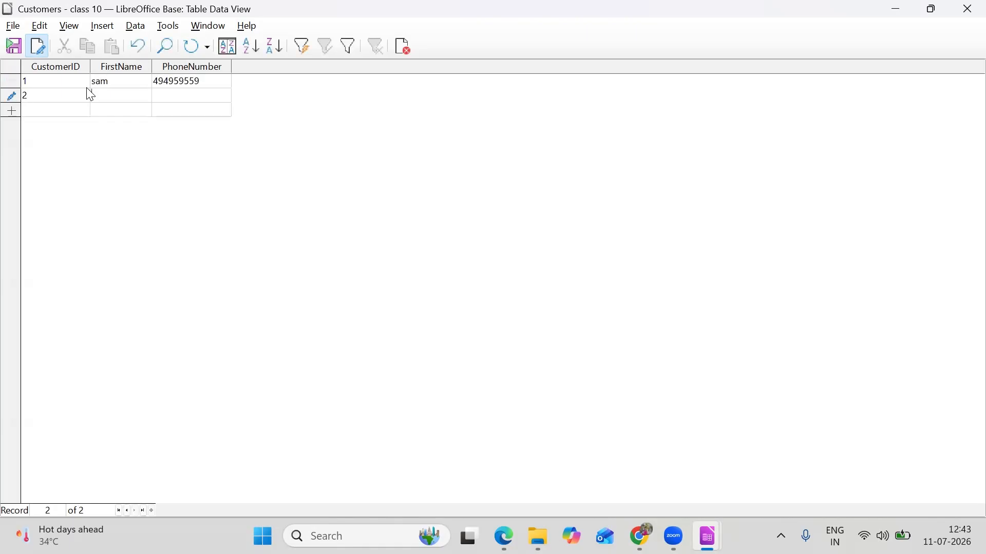
key("Tab")
type("sai")
type("7070770")
type("90")
key("Tab")
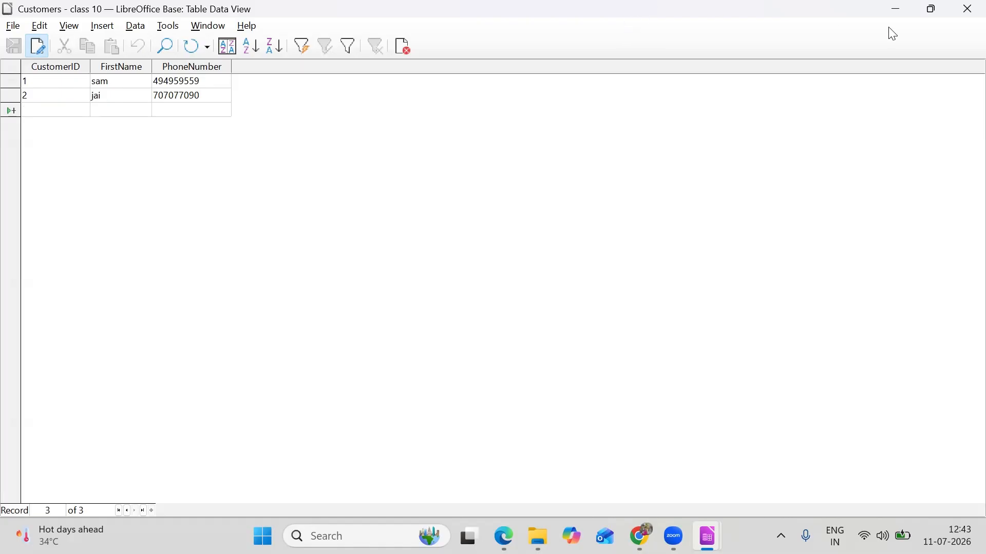
left_click(965, 17)
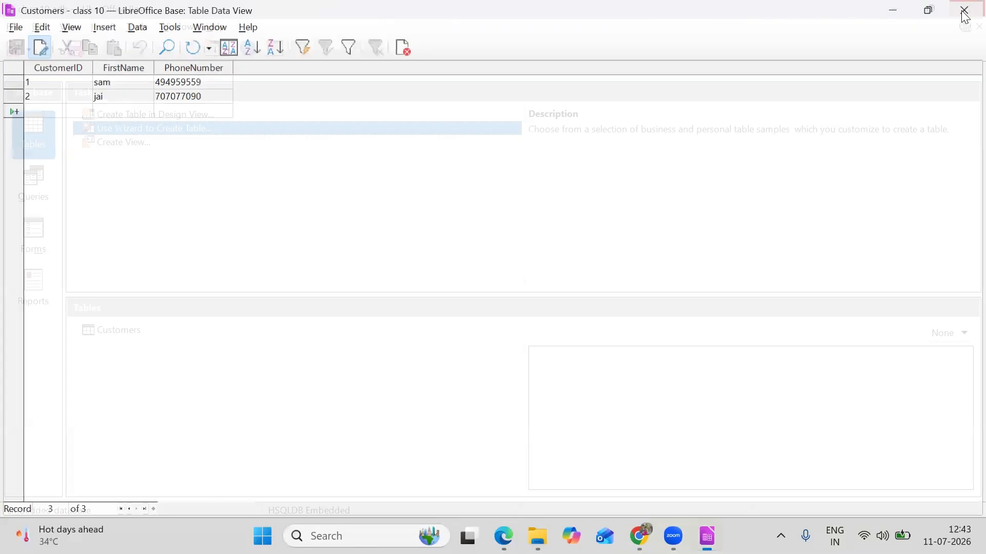
Start a new table in Design View and widen the Field Name and Field Type columns of the grid
left_click(148, 120)
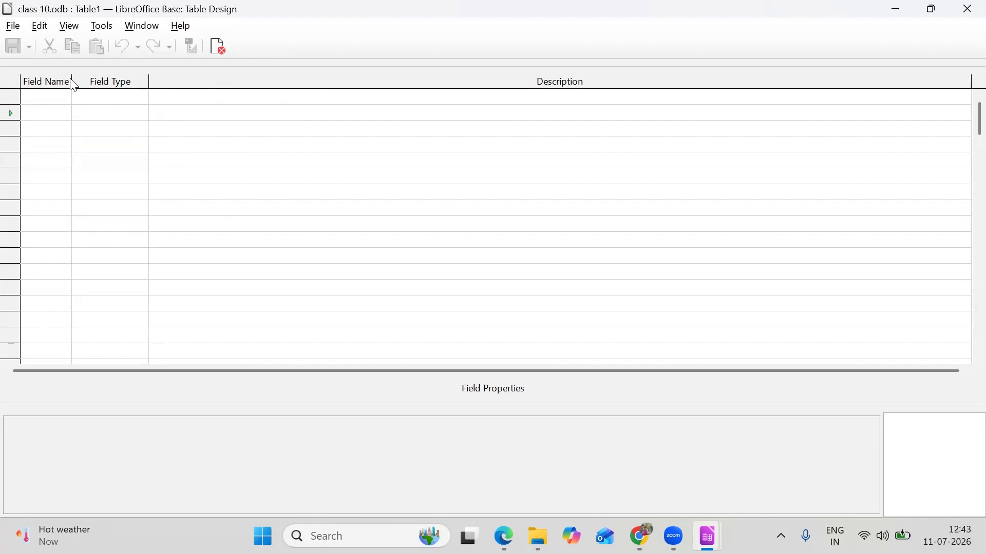
left_click_drag(72, 81, 109, 79)
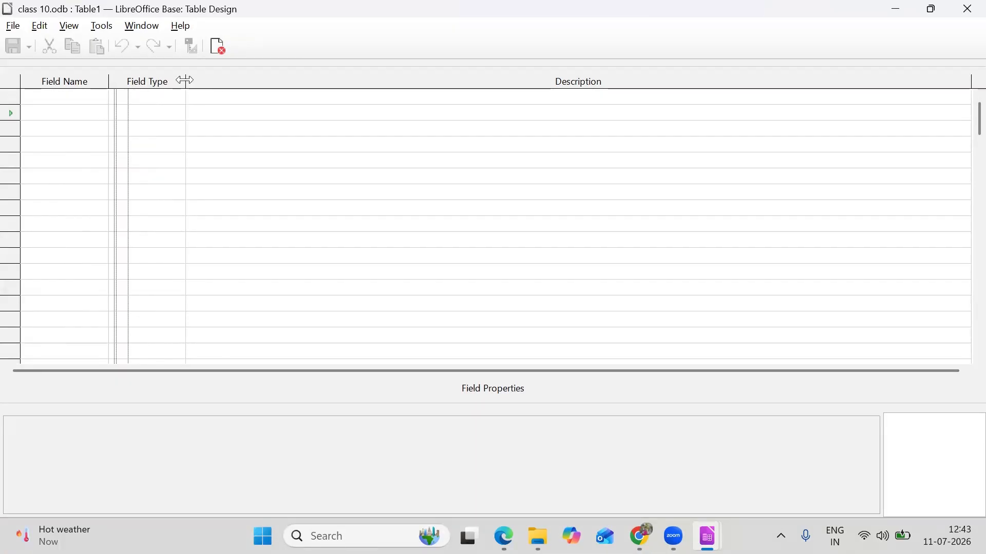
left_click_drag(185, 80, 239, 79)
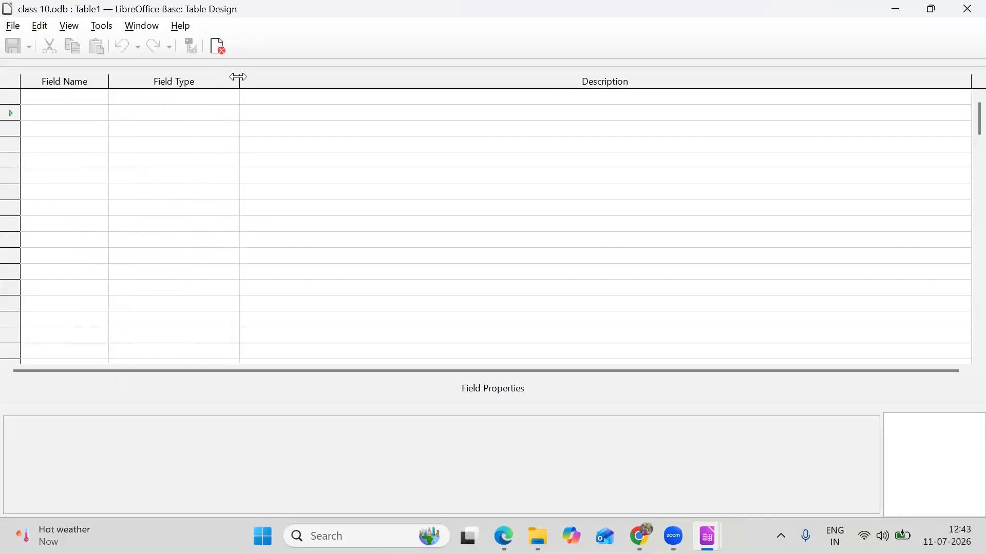
Define the first field as ADMN NO with the field type Integer [ INTEGER ]
left_click(84, 98)
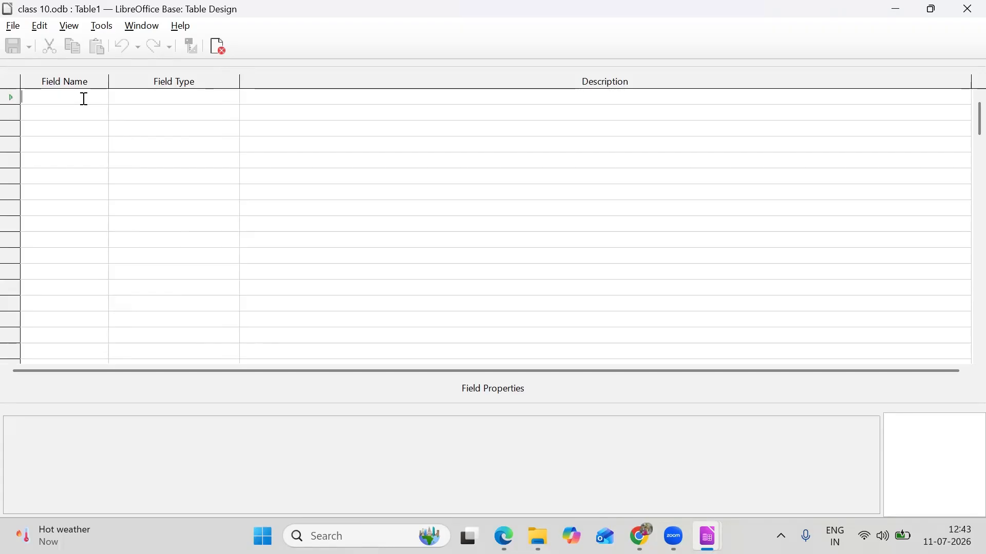
type("AM")
key("BackSpace")
type("D")
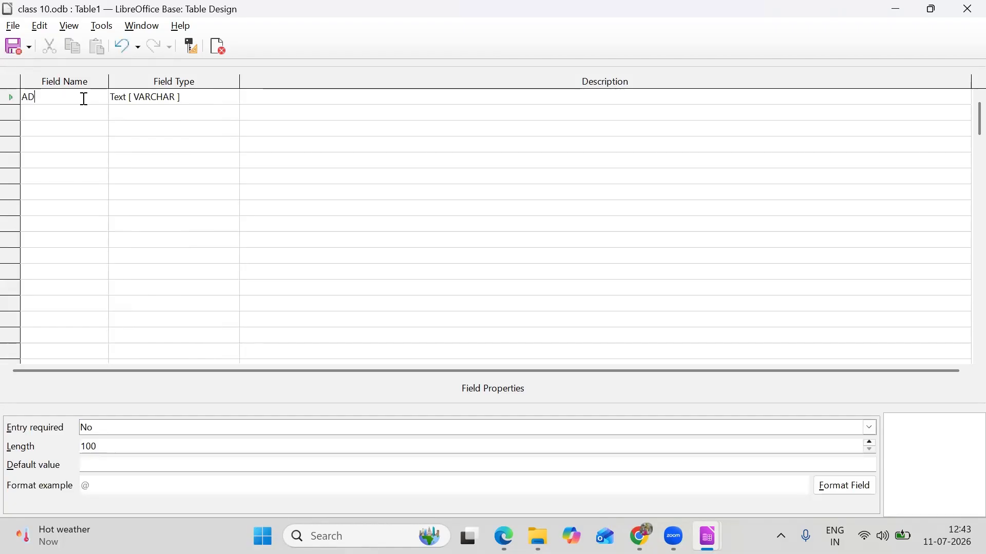
type("MN NO")
key("Tab")
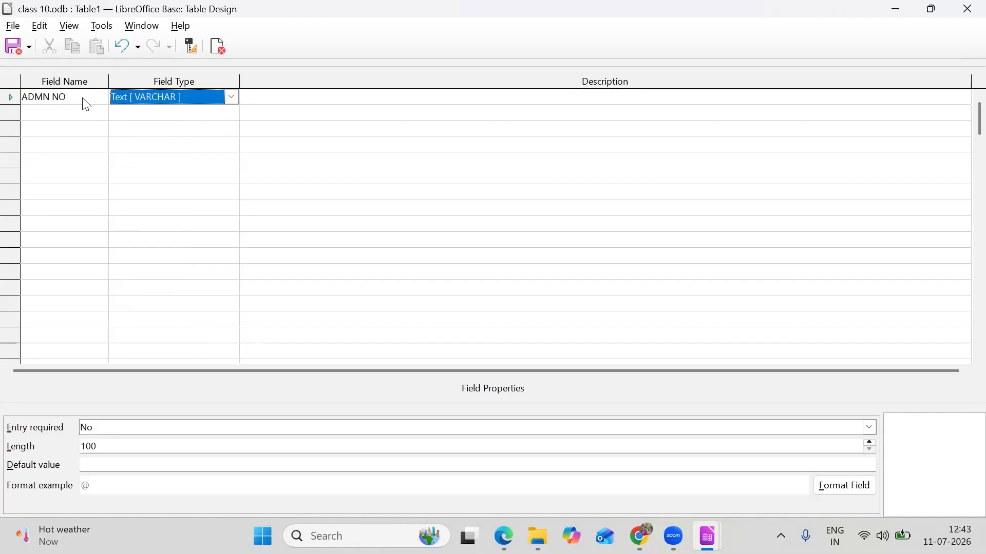
left_click(231, 97)
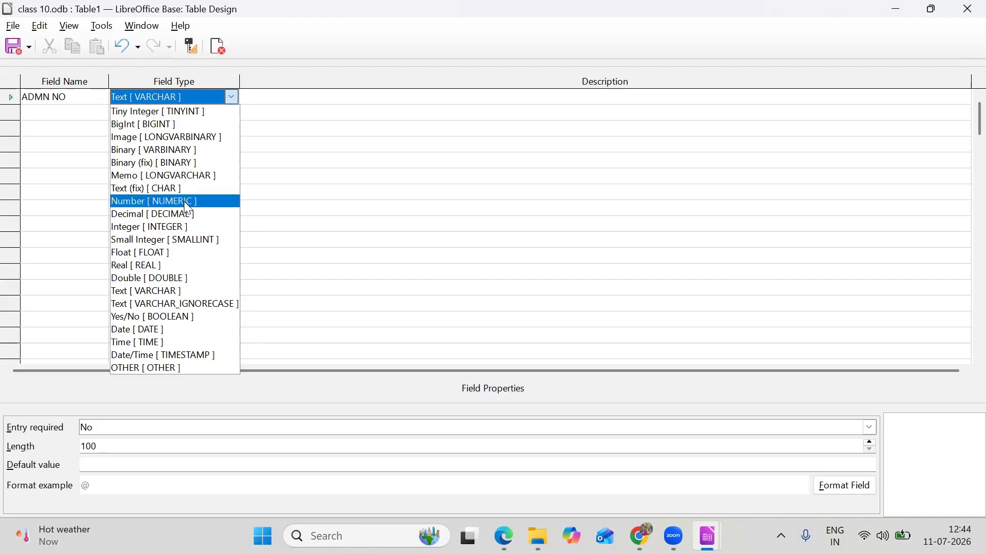
left_click(167, 228)
Add a NAME field below ADMN NO with the field type Text [ VARCHAR ]
left_click(51, 113)
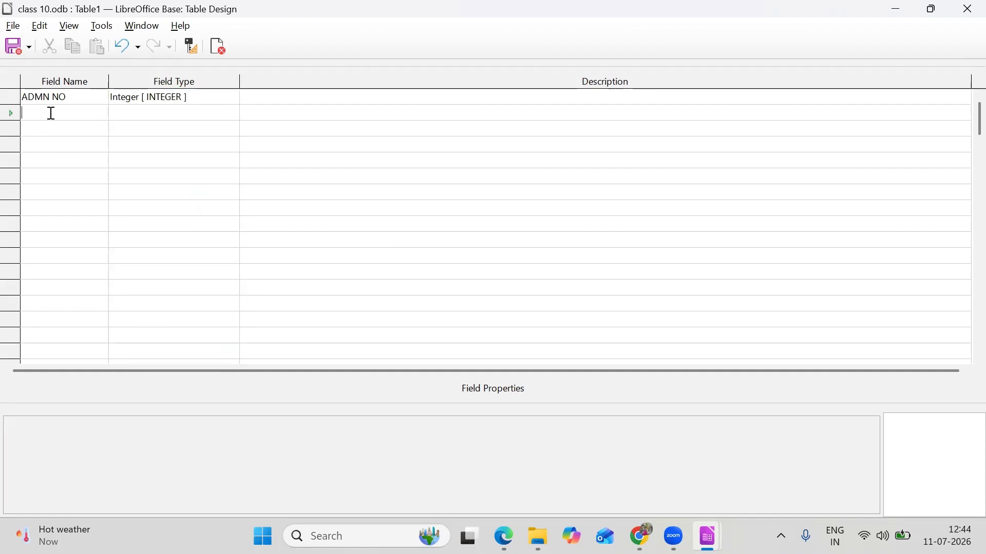
type("NAME")
key("Tab")
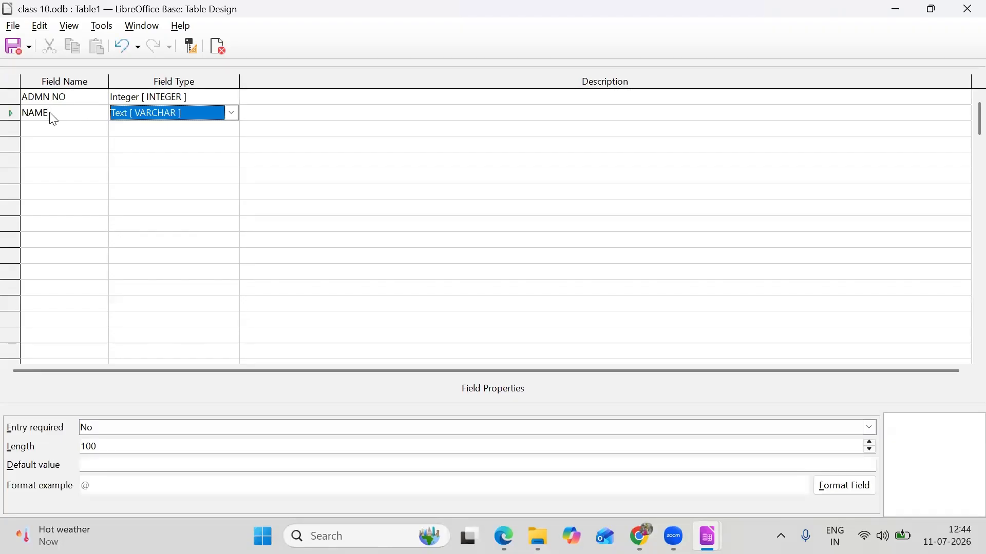
key("Tab")
key("Tab")
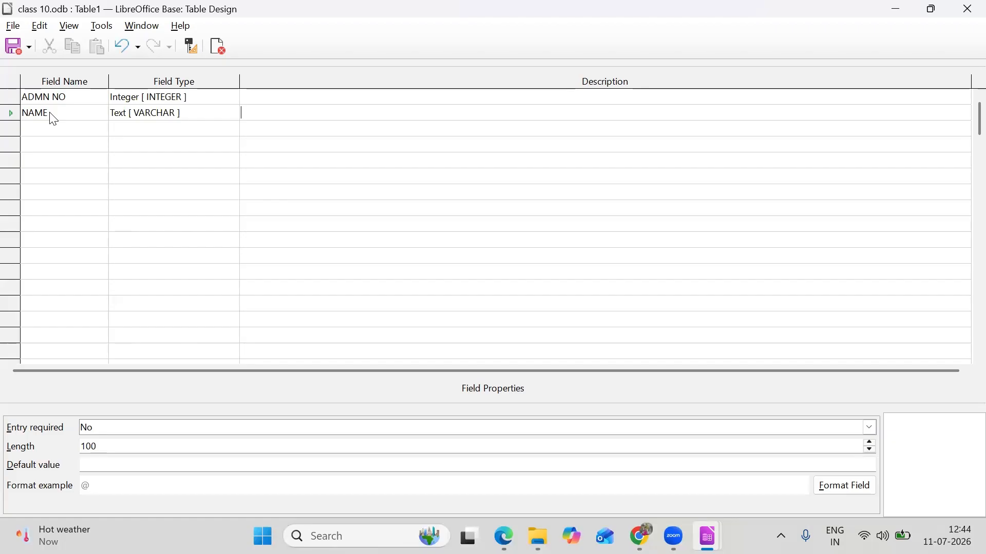
Add an ADDRESS field below NAME with the field type Text [ VARCHAR ]
type("ADDRESS")
key("Tab")
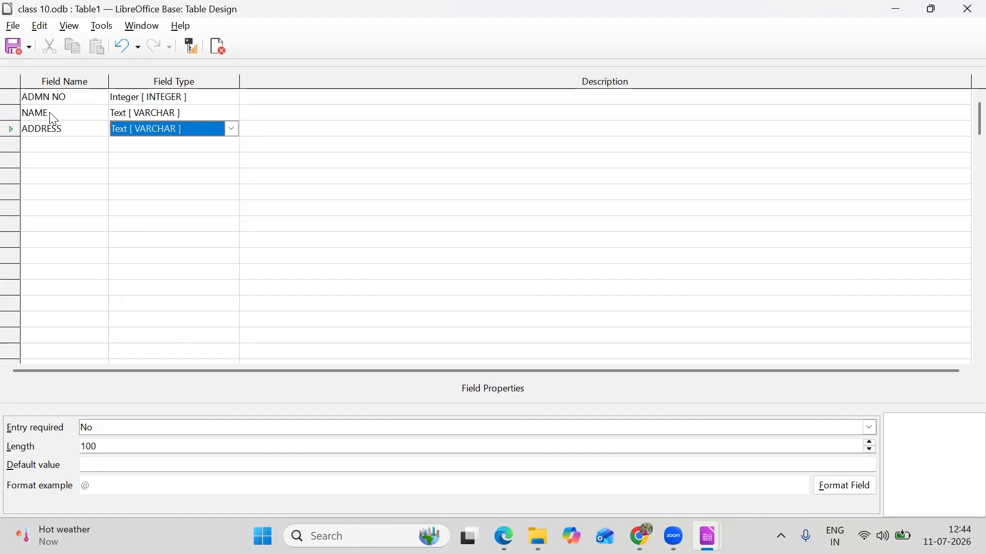
left_click(166, 127)
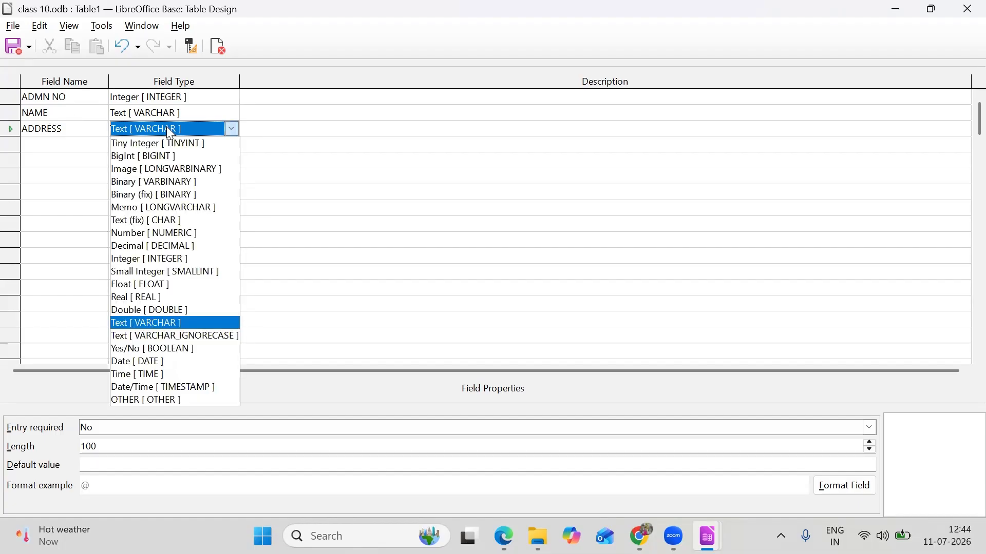
left_click(168, 325)
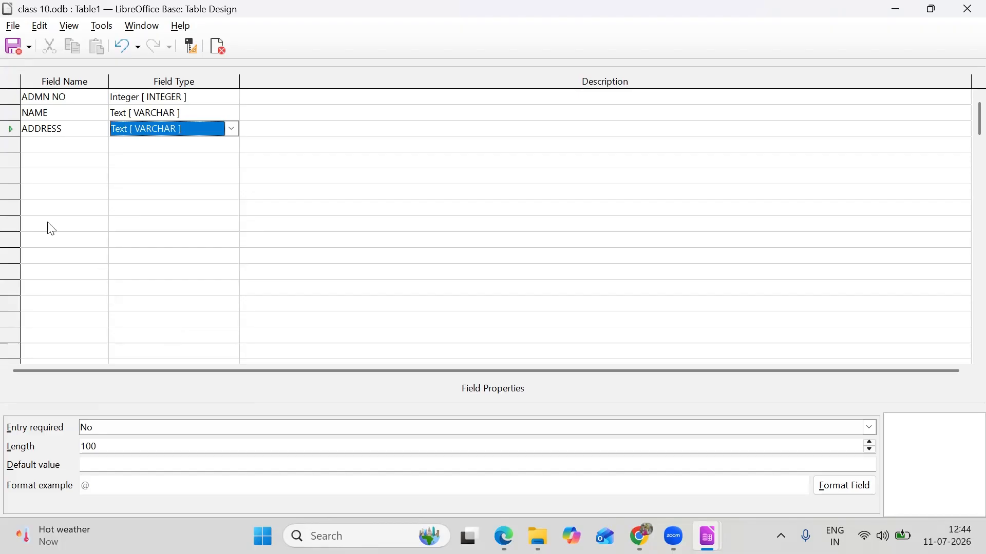
Add a DOB field below ADDRESS and set its field type to Date [ DATE ]
left_click(62, 145)
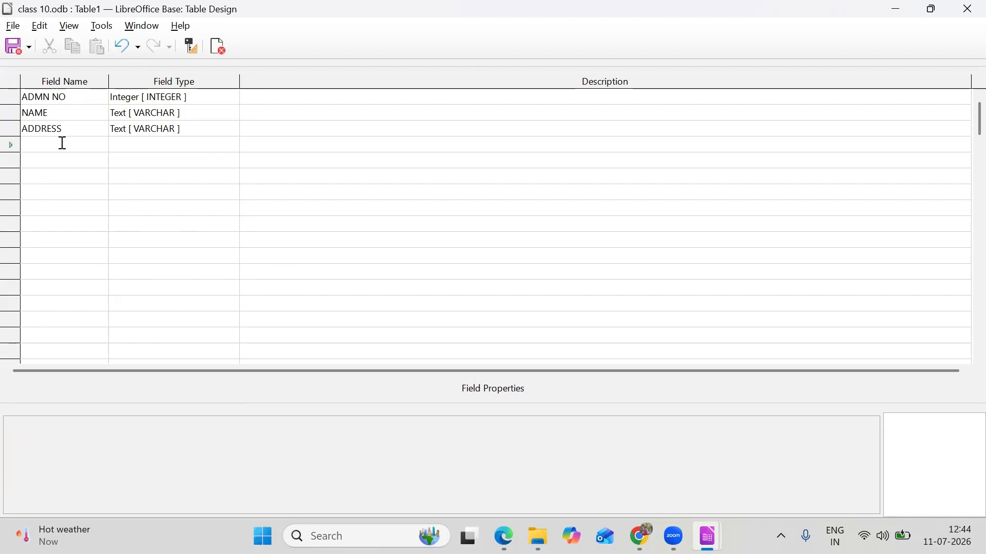
type("DOB")
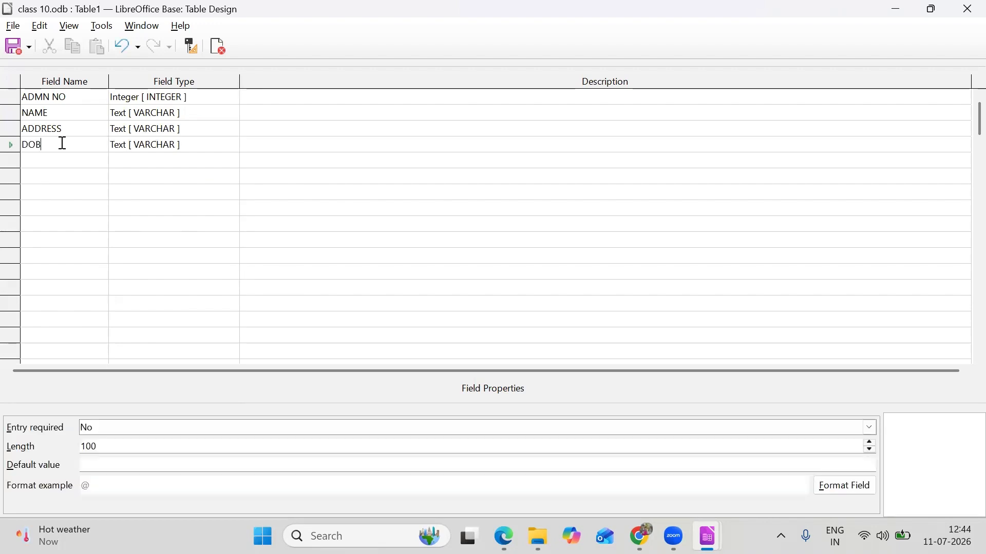
key("Tab")
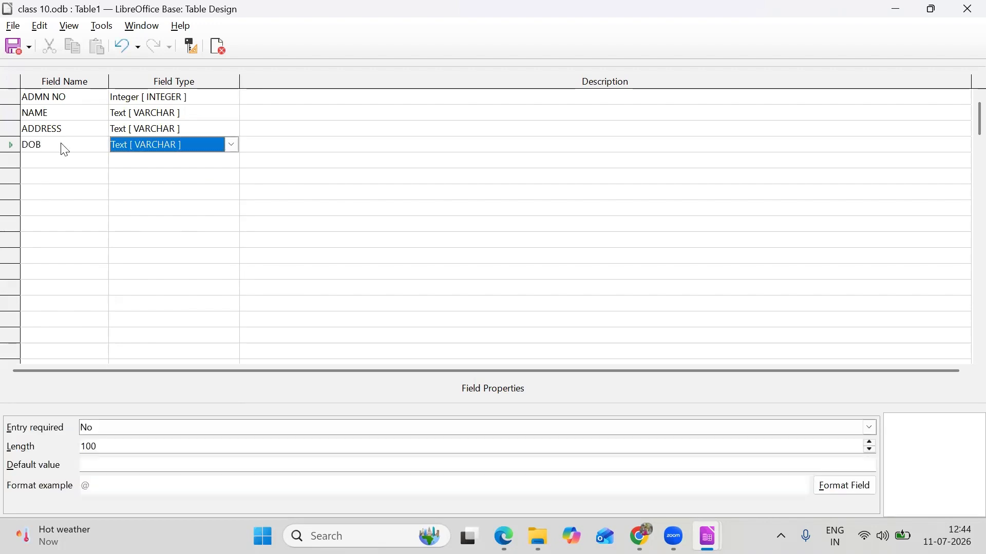
left_click(139, 146)
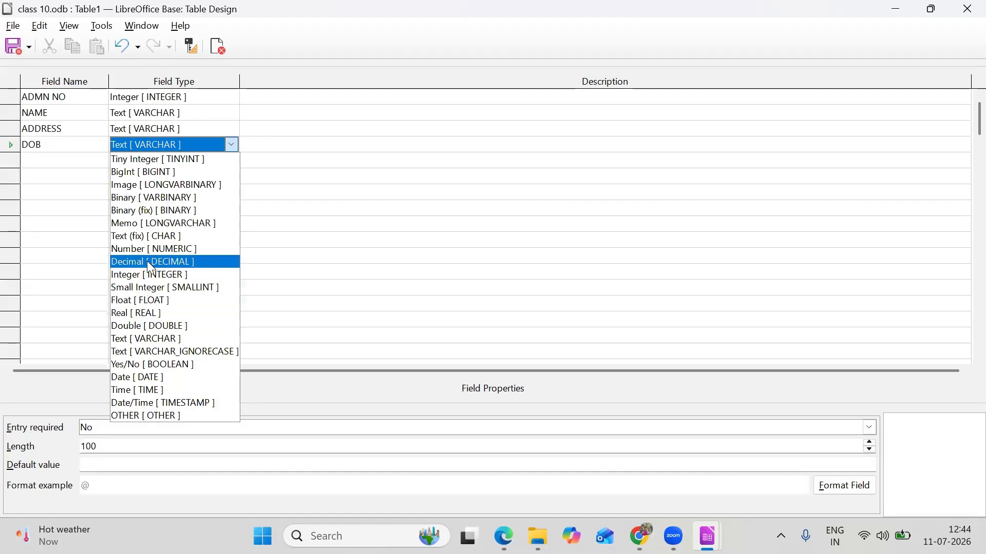
left_click(146, 378)
Add a FEES field below DOB with the field type Number [ NUMERIC ]
left_click(64, 160)
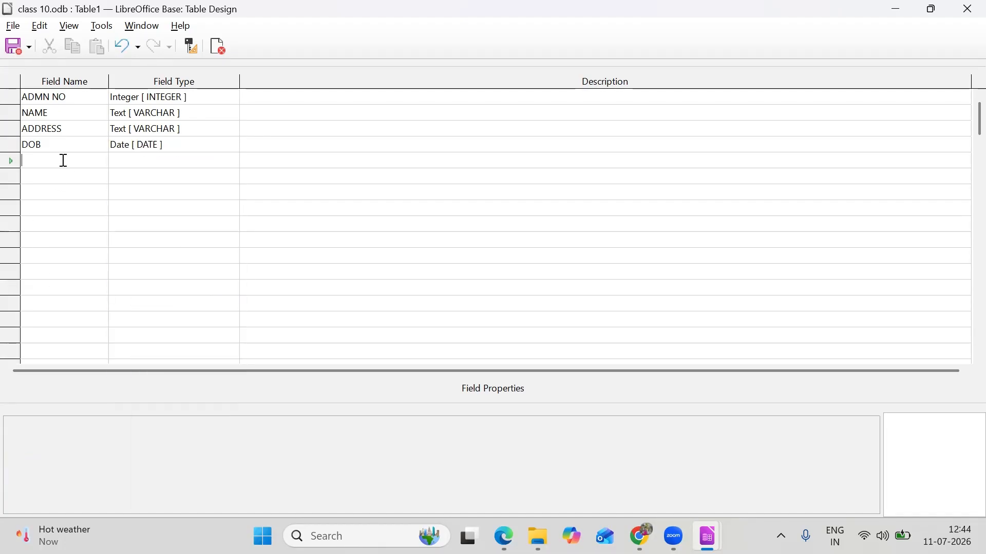
type("FEES")
key("Tab")
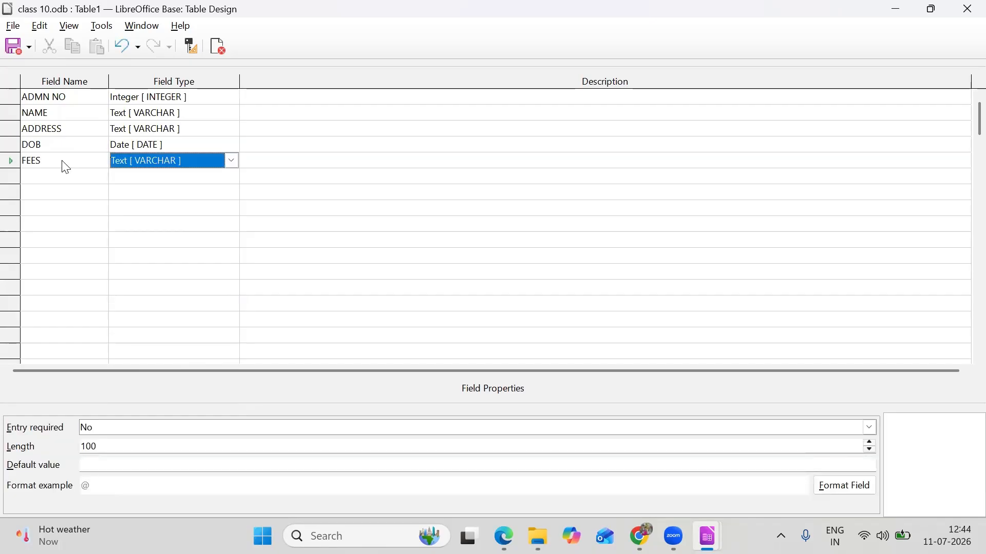
left_click(119, 165)
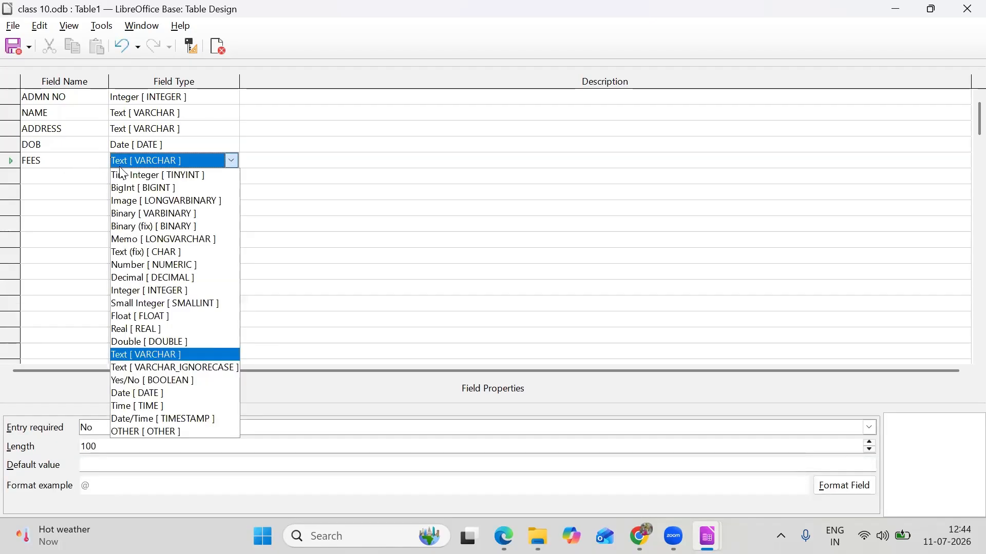
left_click(152, 266)
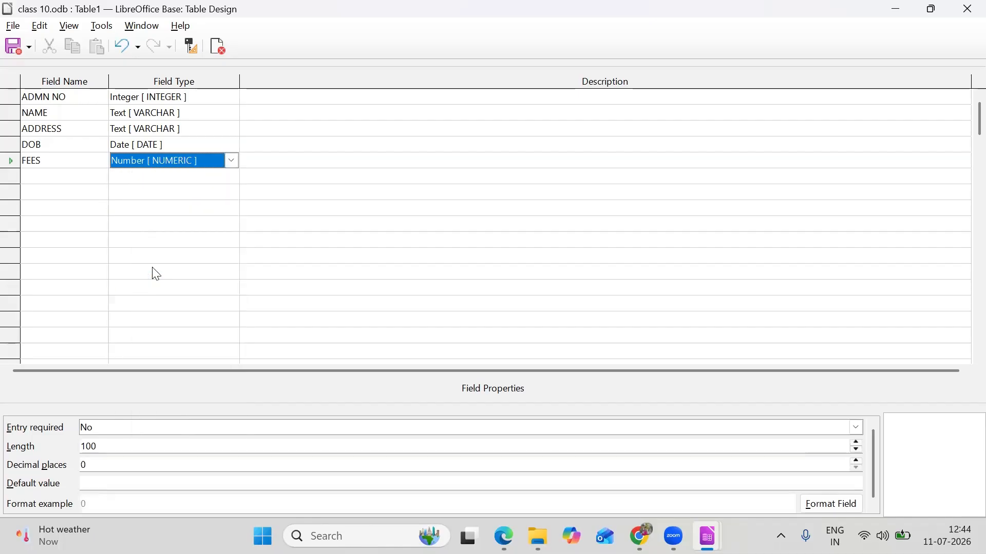
Change the field type of ADMN NO to Number [ NUMERIC ]
left_click(216, 97)
left_click(216, 98)
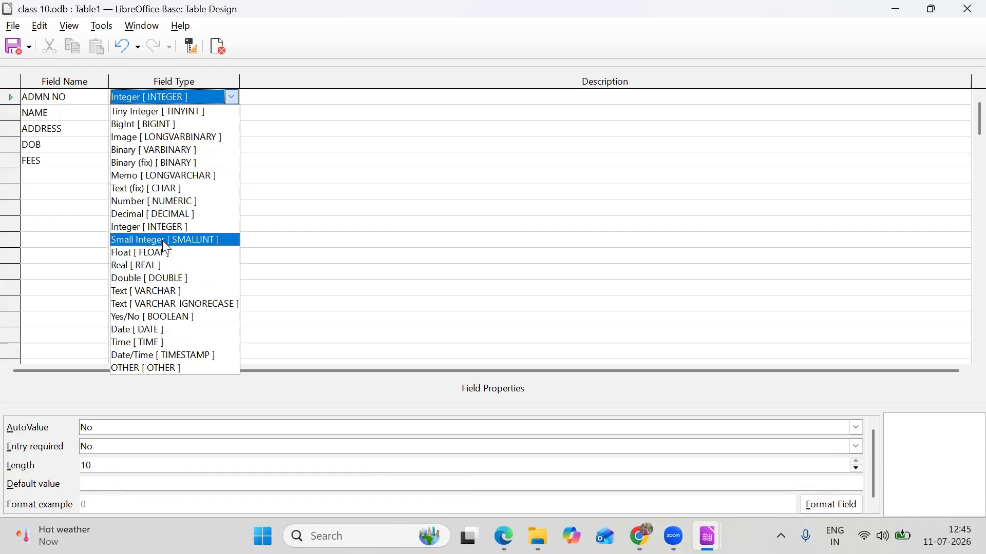
left_click(178, 203)
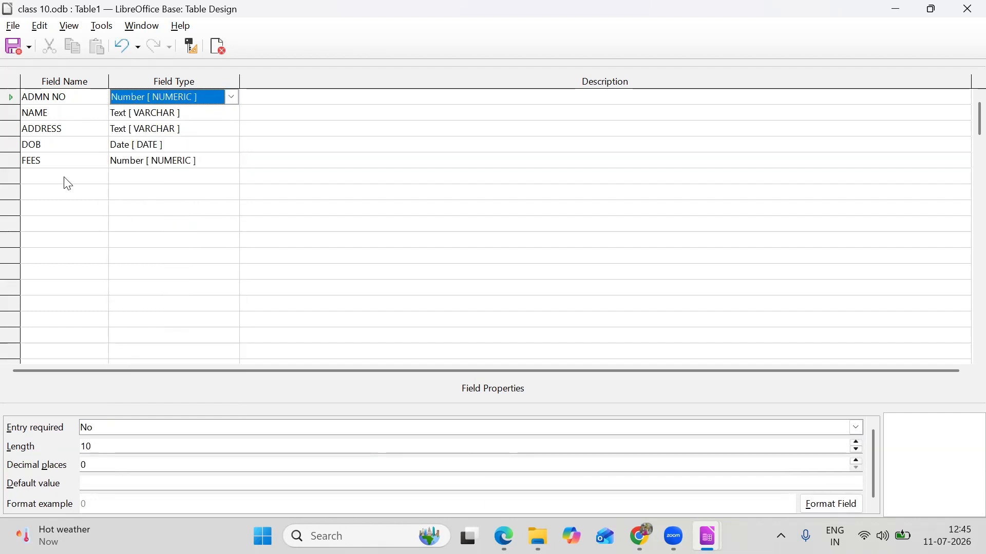
left_click(37, 176)
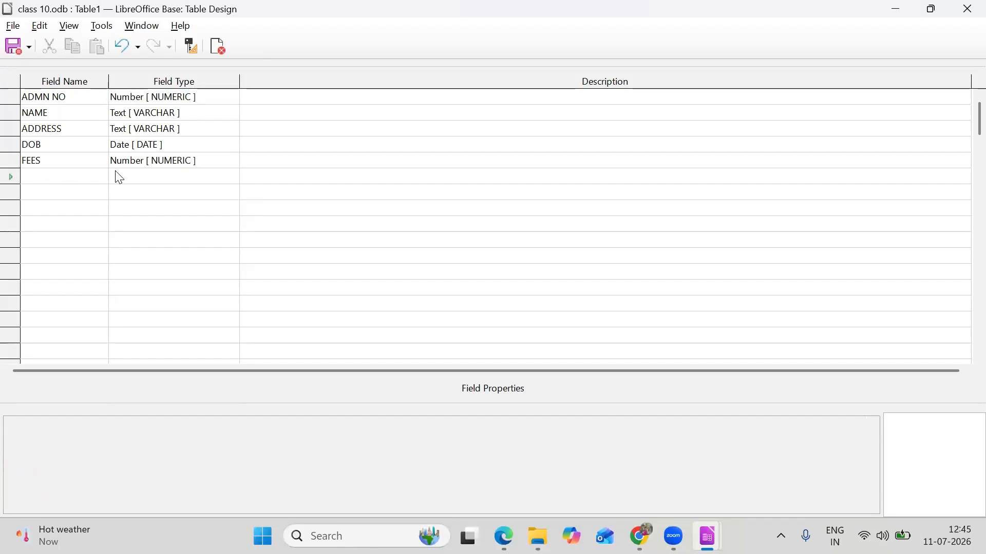
type("SCHOLAR")
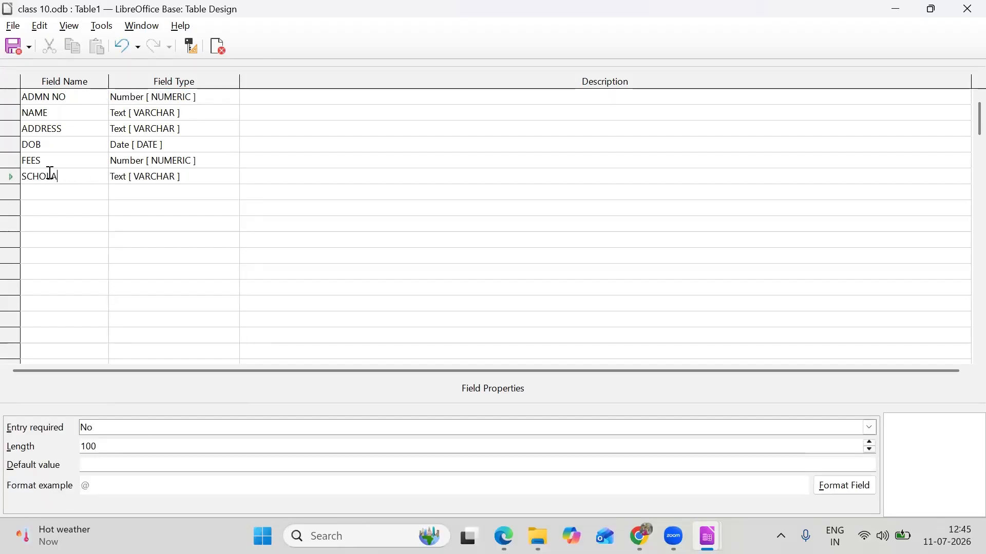
key("BackSpace")
key("BackSpace")
key("BackSpace")
key("BackSpace")
key("BackSpace")
key("BackSpace")
key("BackSpace")
Name the field below FEES MONITOR and set its field type to Yes/No [ BOOLEAN ]
type("MONITOR")
left_click(172, 177)
left_click(173, 177)
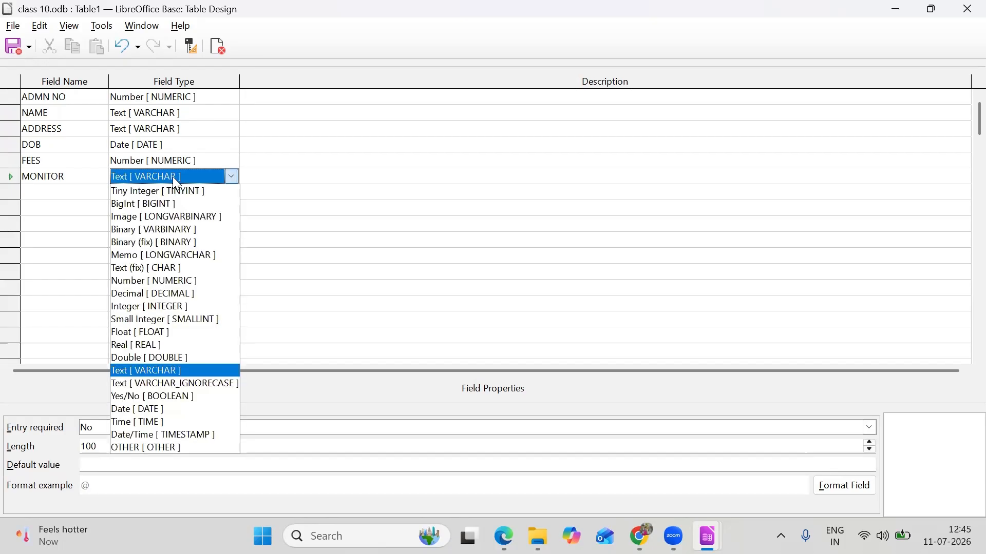
left_click(162, 396)
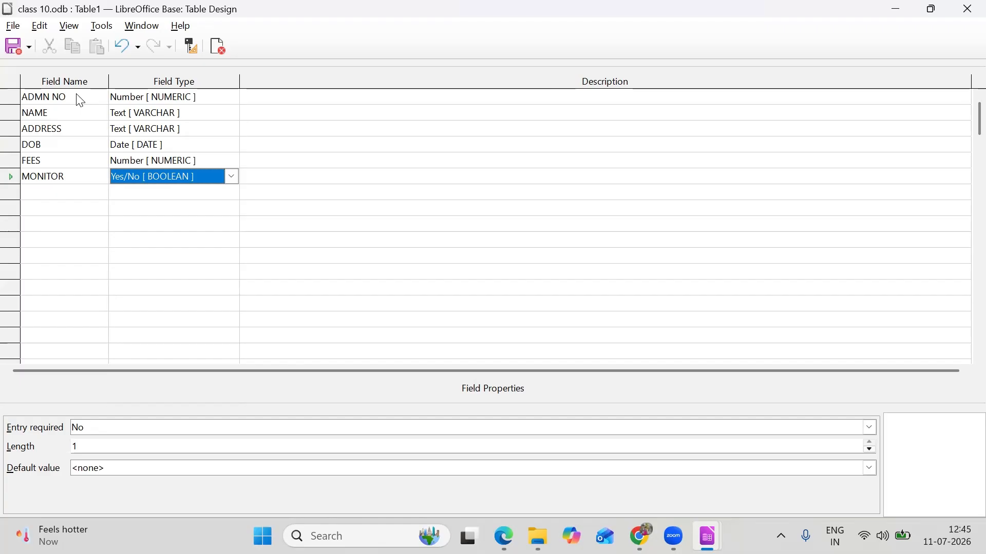
Set the ADMN NO field as the table's primary key
scroll(67, 104, "down", 3)
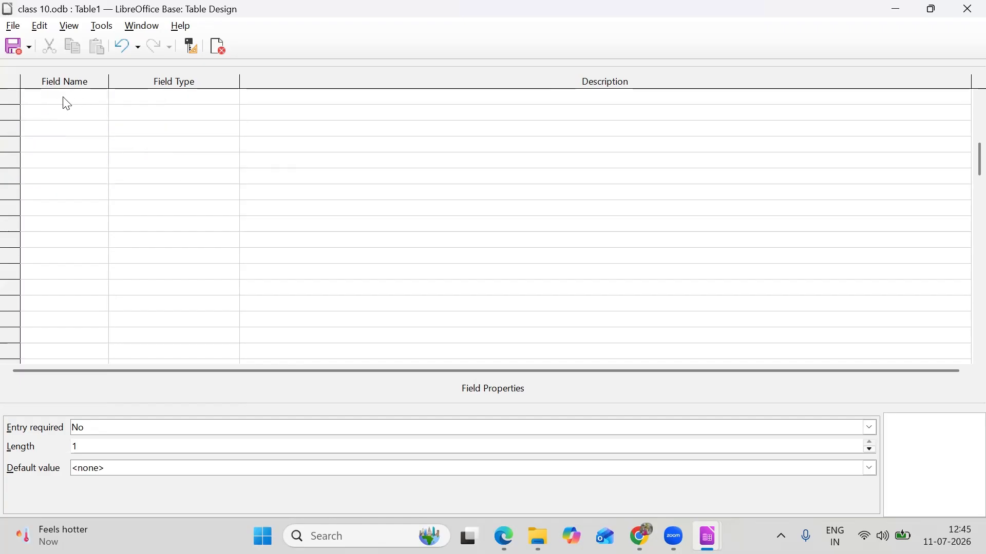
scroll(66, 105, "up", 3)
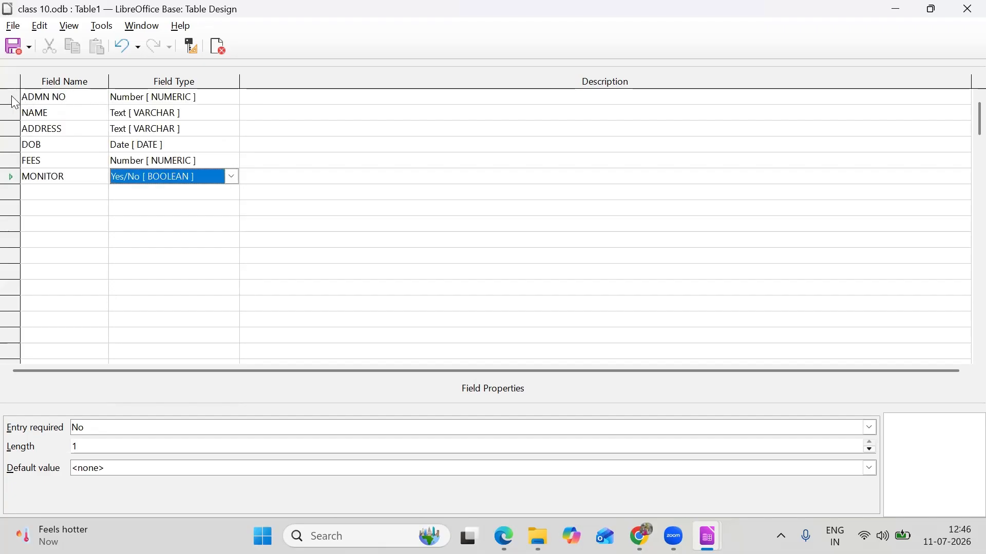
right_click(13, 97)
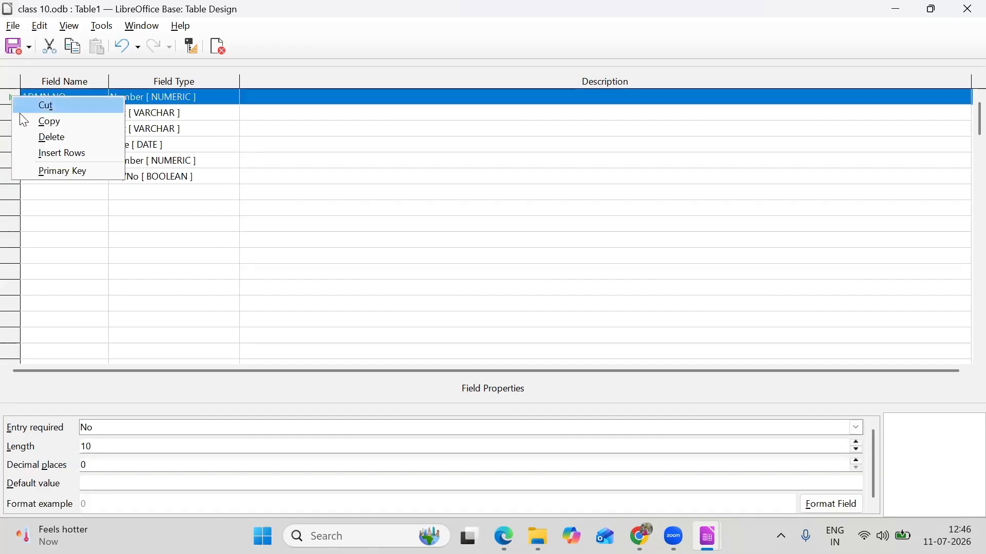
left_click(41, 173)
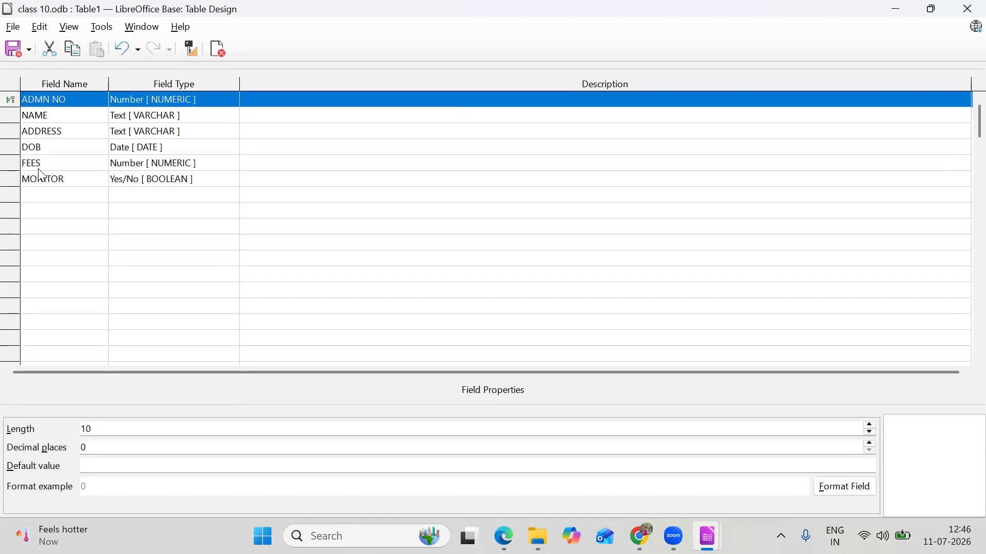
Remove the primary key from the ADMN NO field and apply it again
right_click(14, 106)
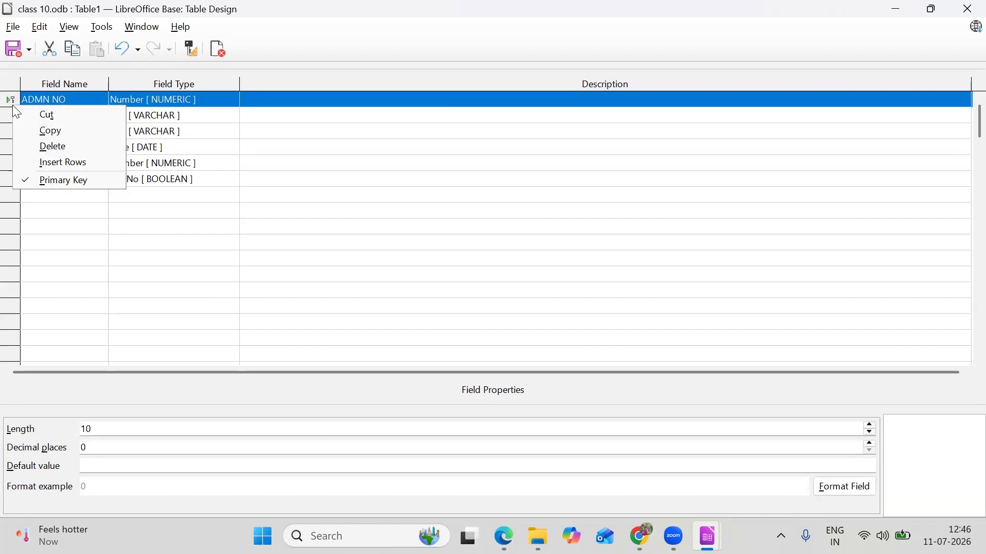
left_click(40, 179)
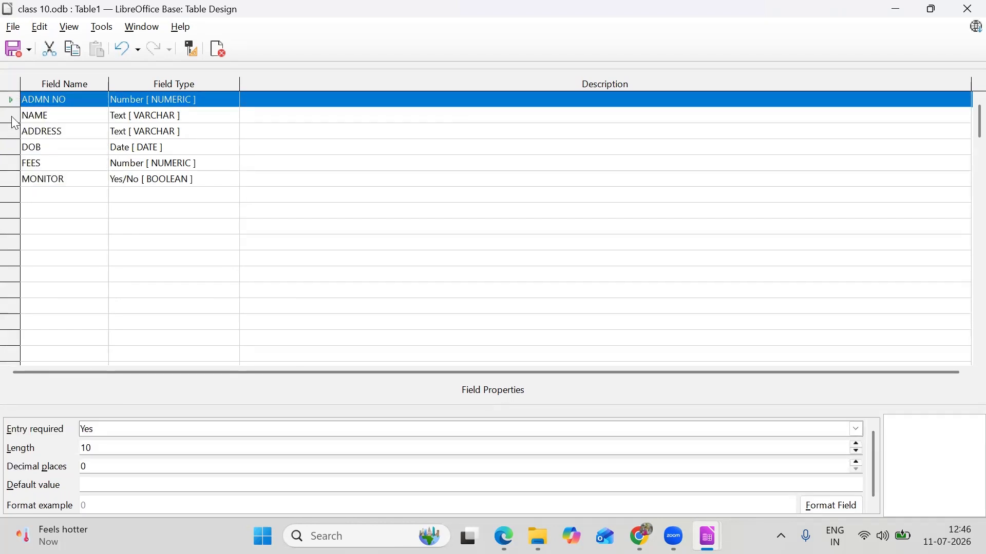
right_click(13, 102)
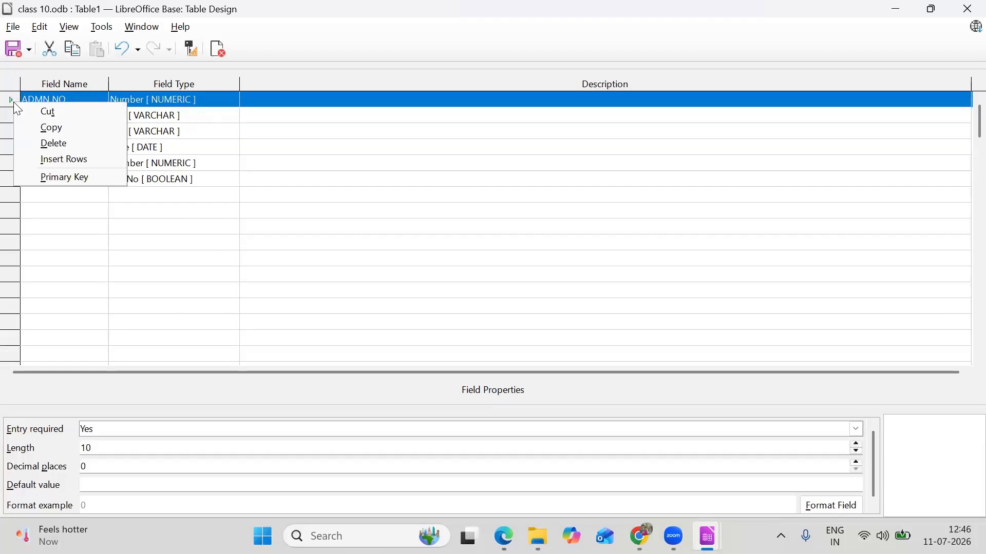
left_click(44, 181)
left_click(61, 180)
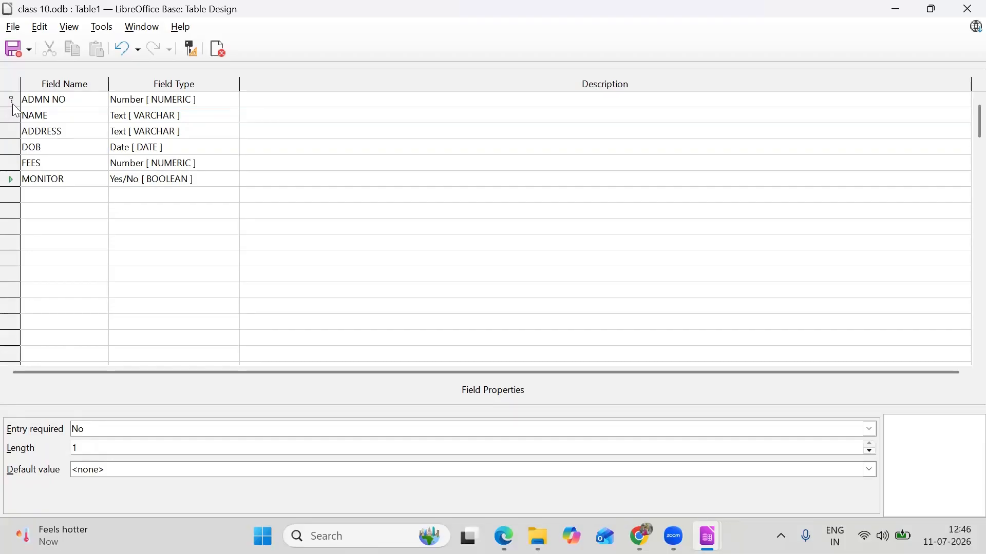
Save the table design under the name STUDENT and close the design window
left_click(18, 49)
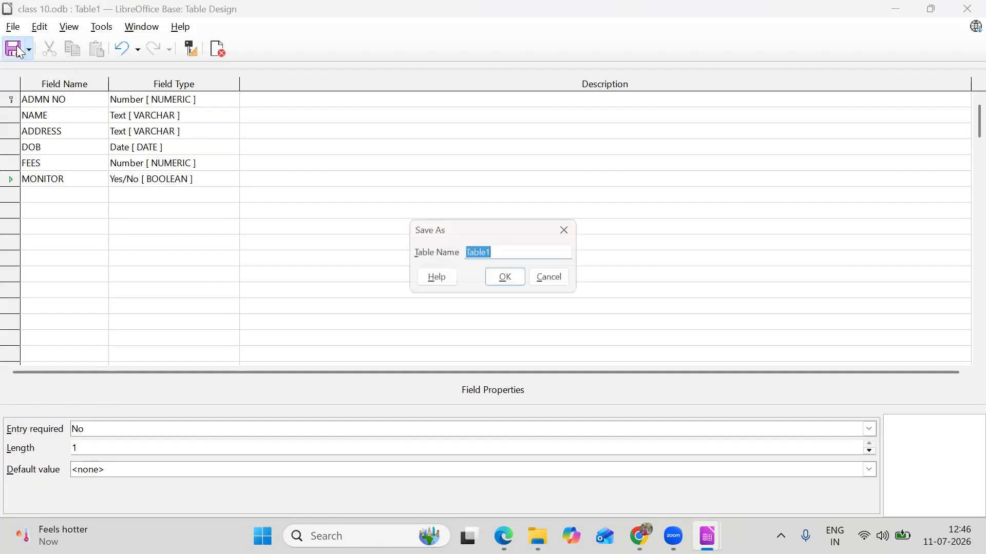
type("STUDENT")
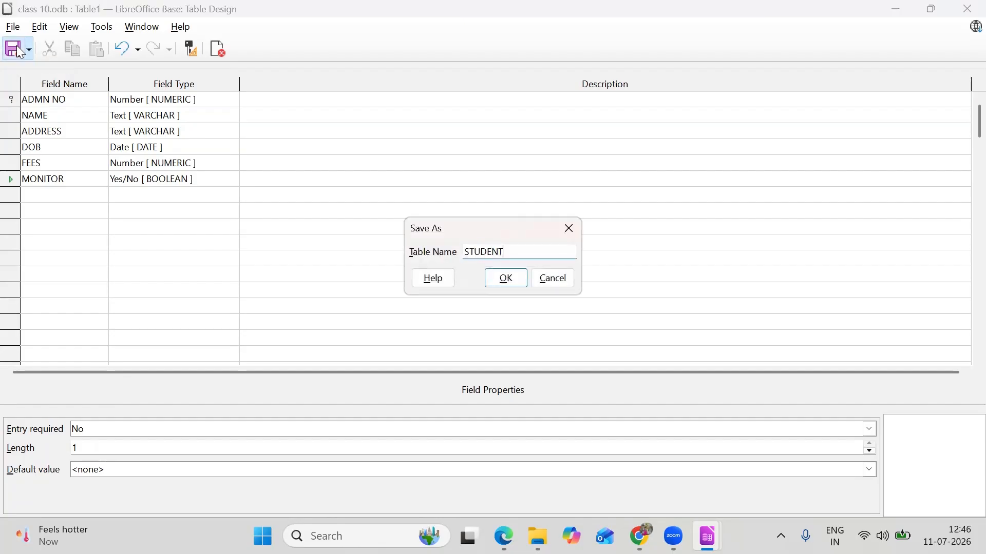
left_click(514, 280)
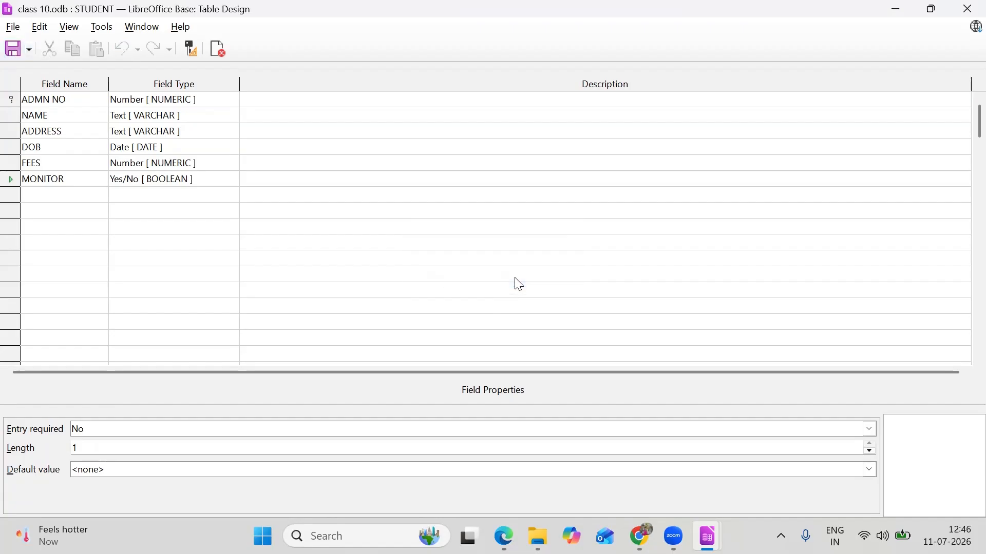
left_click(966, 9)
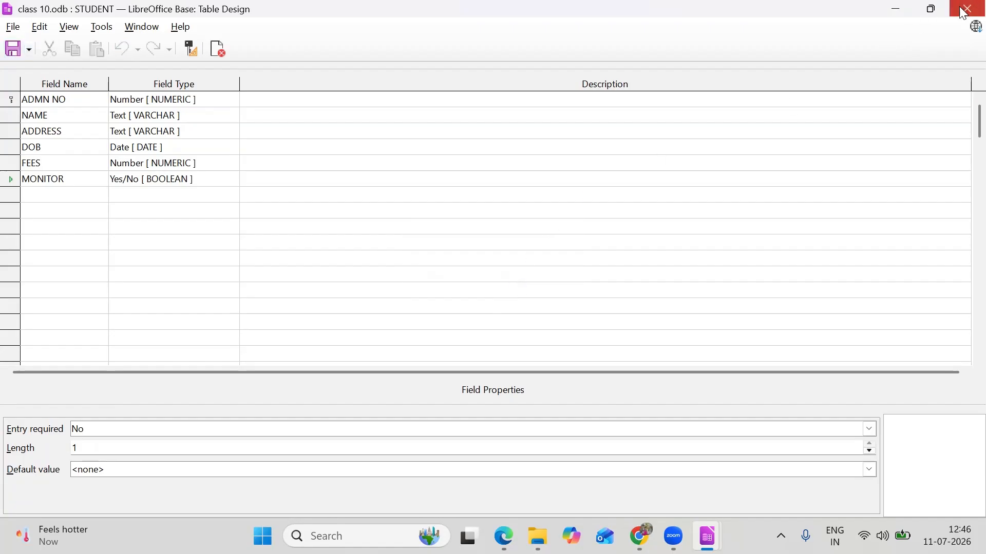
Open the STUDENT table for data entry and fill in the first student's admission number, name and address
left_click(139, 351)
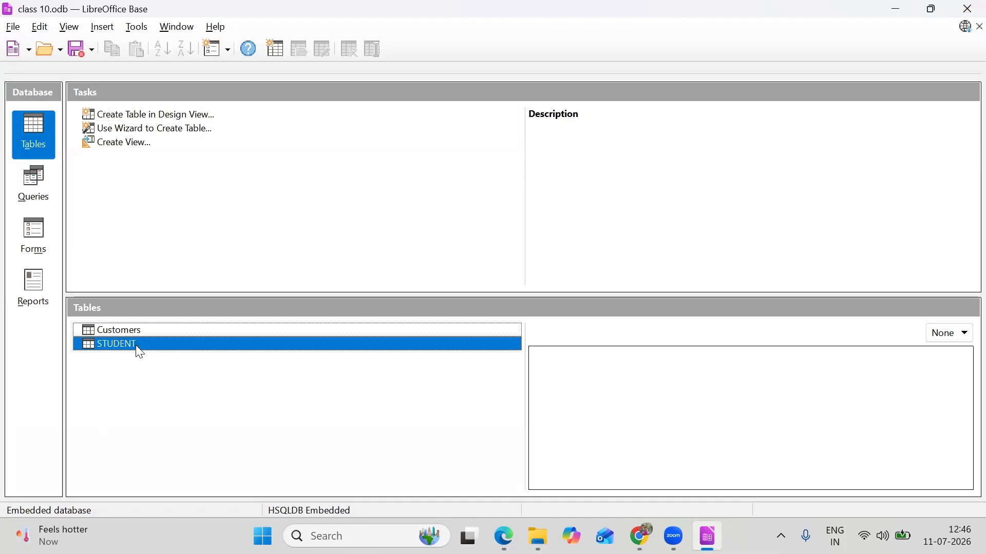
double_click(139, 345)
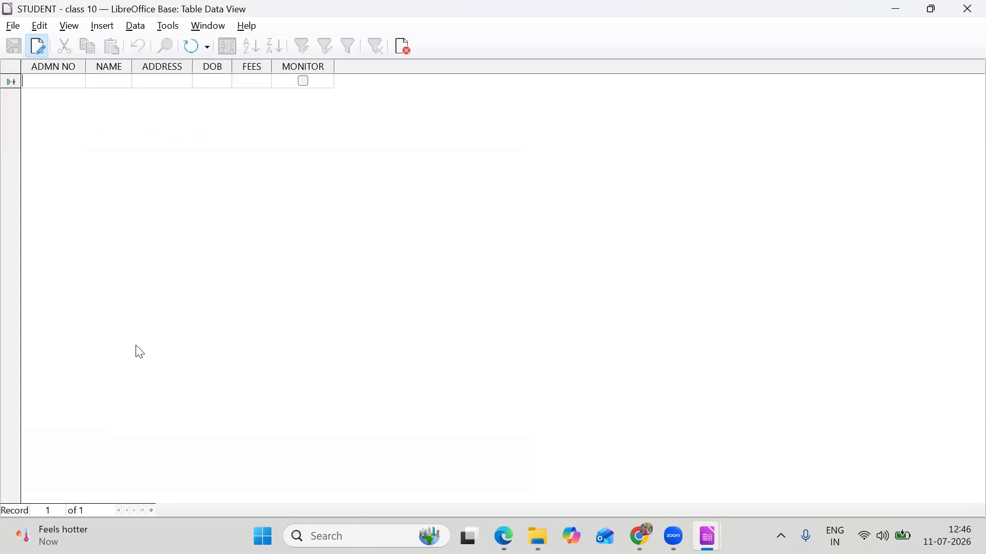
type("1")
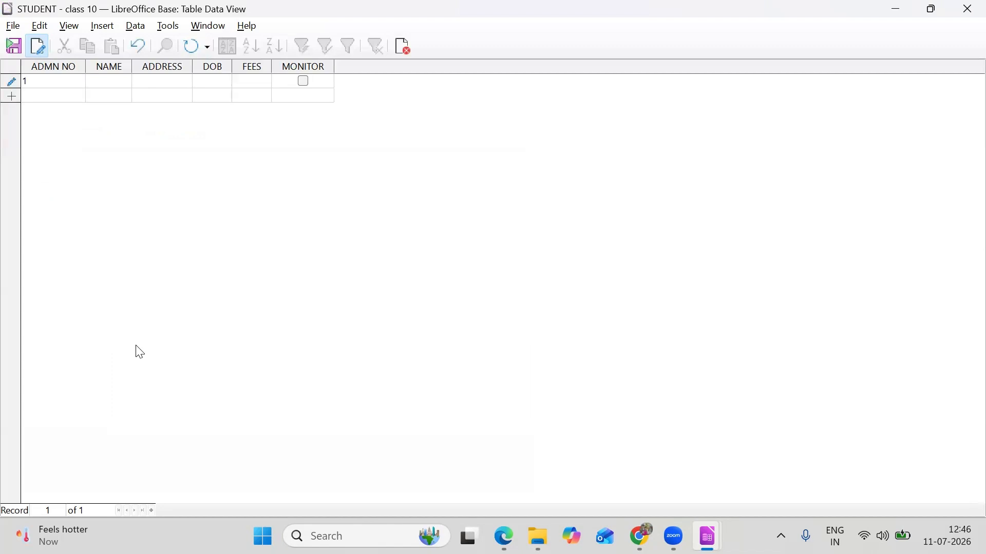
type("JIA")
type("12")
type(", KAROL BAGH")
type(" DELHI")
Widen the ADDRESS and DOB columns and complete the first record with the date of birth, fees of 3400 and MONITOR ticked
left_click_drag(193, 66, 343, 63)
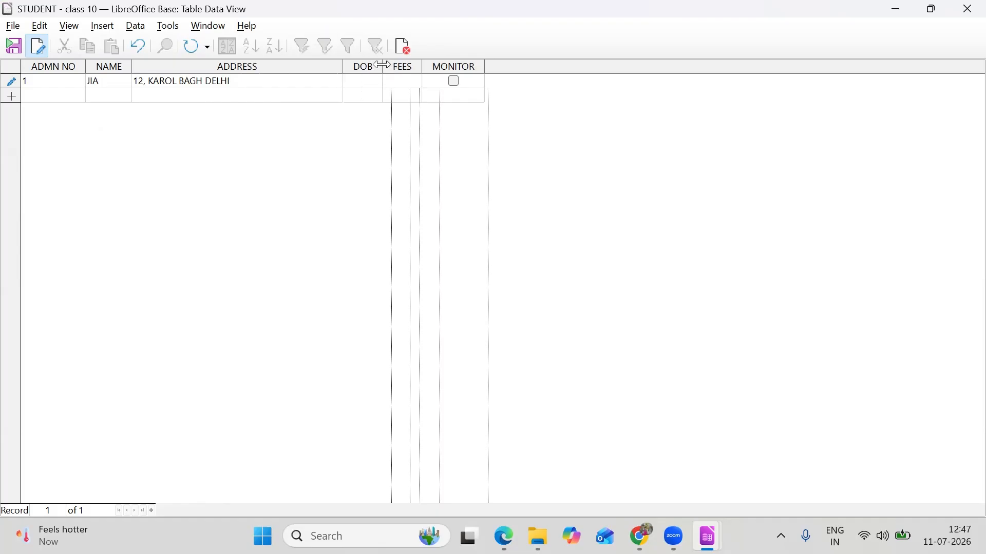
left_click_drag(383, 65, 437, 65)
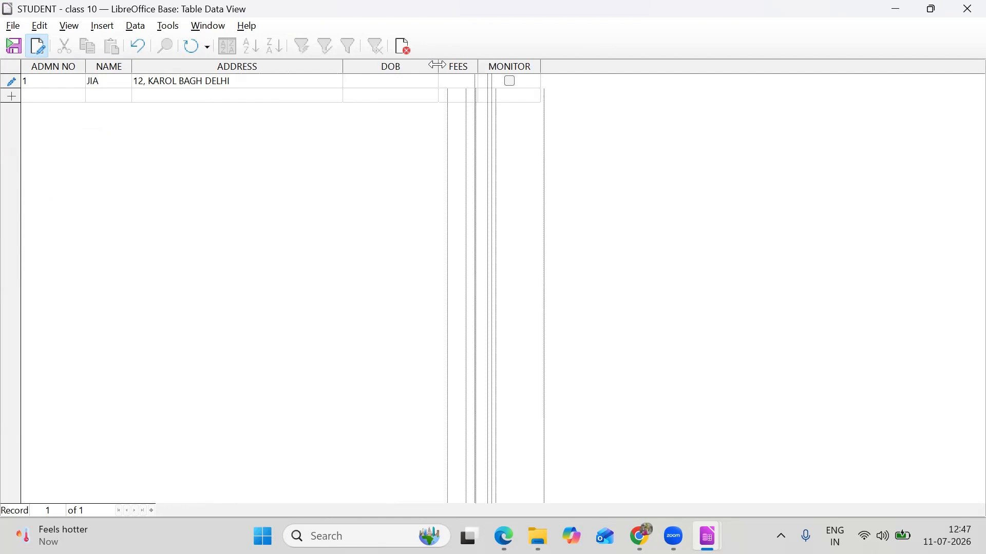
type("12/1/2005")
key("Tab")
type("3400")
key("Tab")
left_click(481, 67)
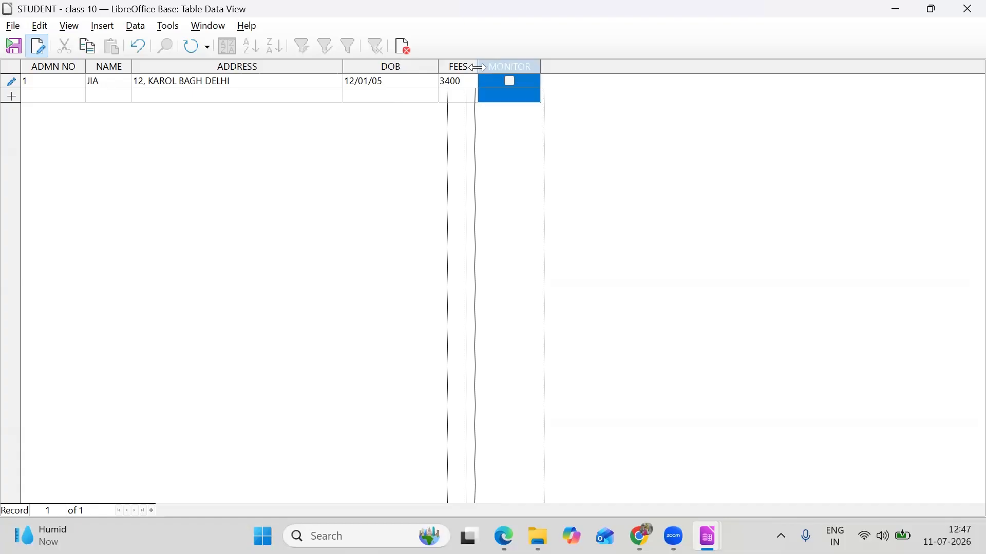
left_click(515, 81)
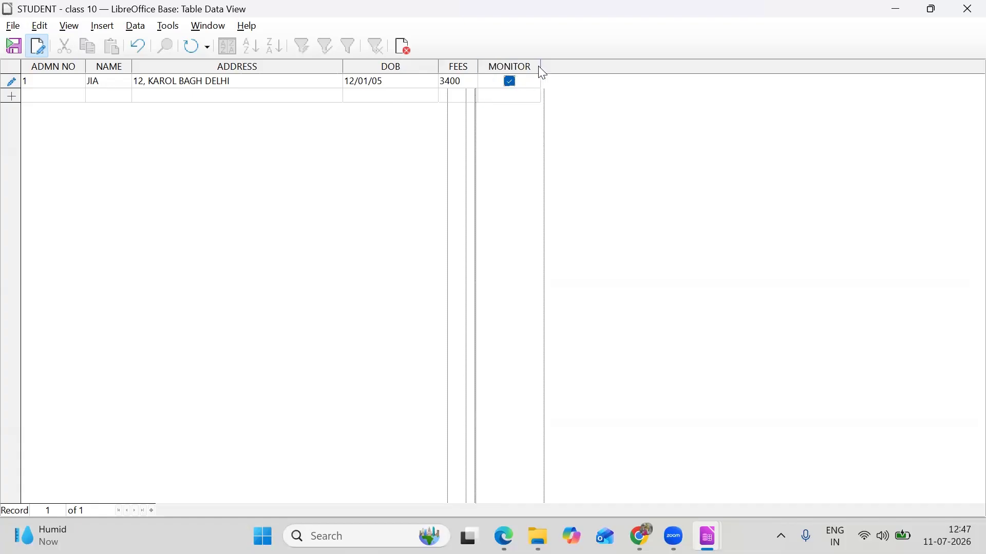
Widen the MONITOR and FEES columns and add a second student record with admission number, name, address, date of birth and fees of 7000
left_click_drag(541, 67, 579, 67)
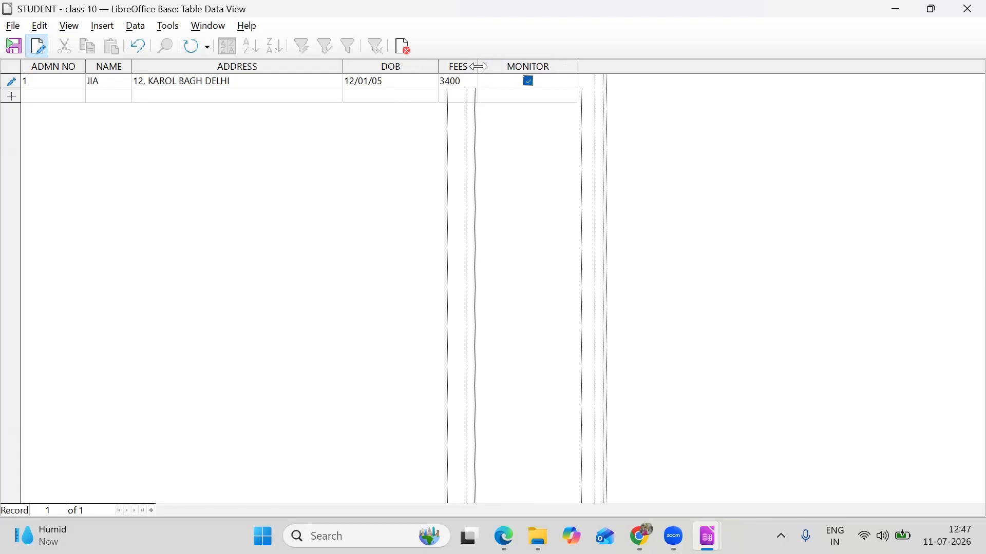
left_click_drag(478, 66, 523, 67)
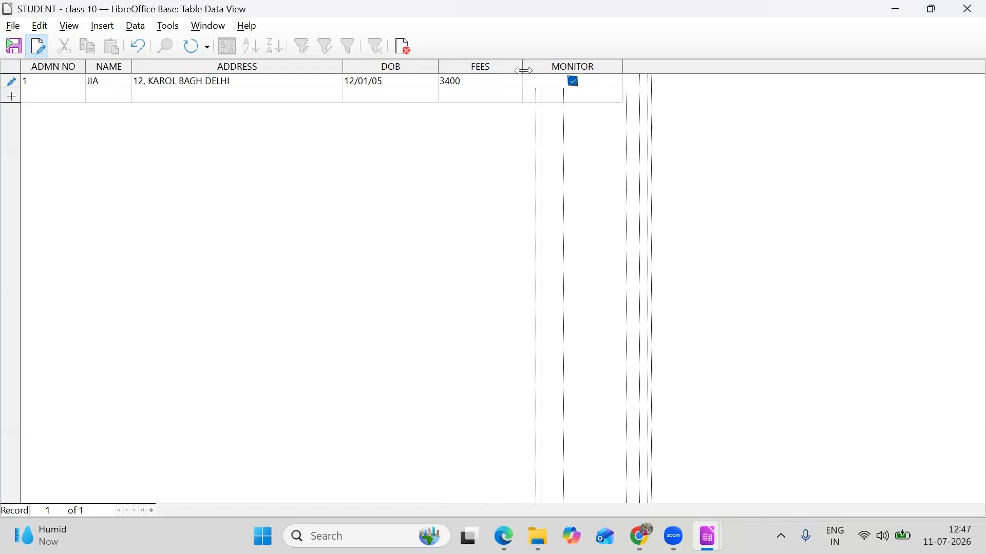
left_click(61, 93)
type("2")
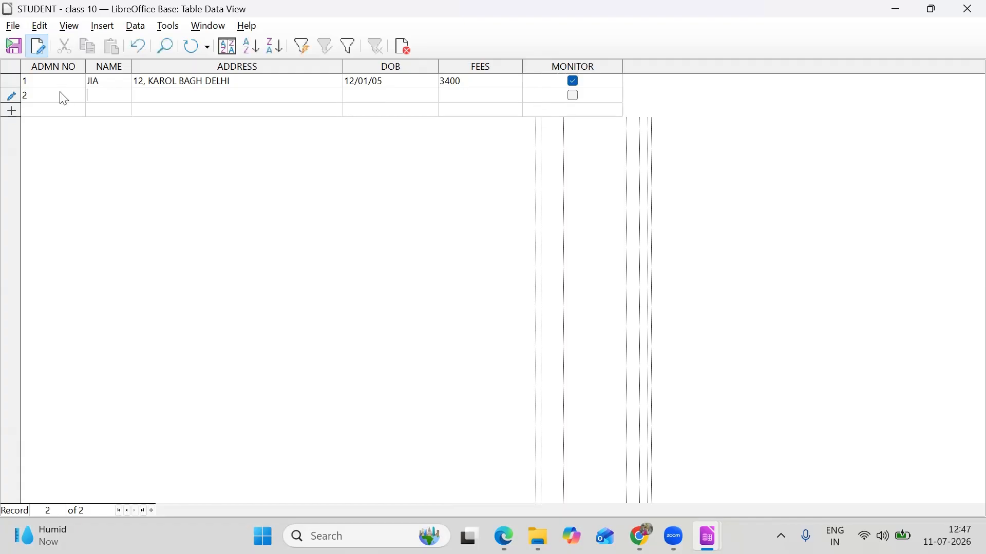
type("SAM")
type("DELHI")
type("3/3/2006")
key("Tab")
type("7000")
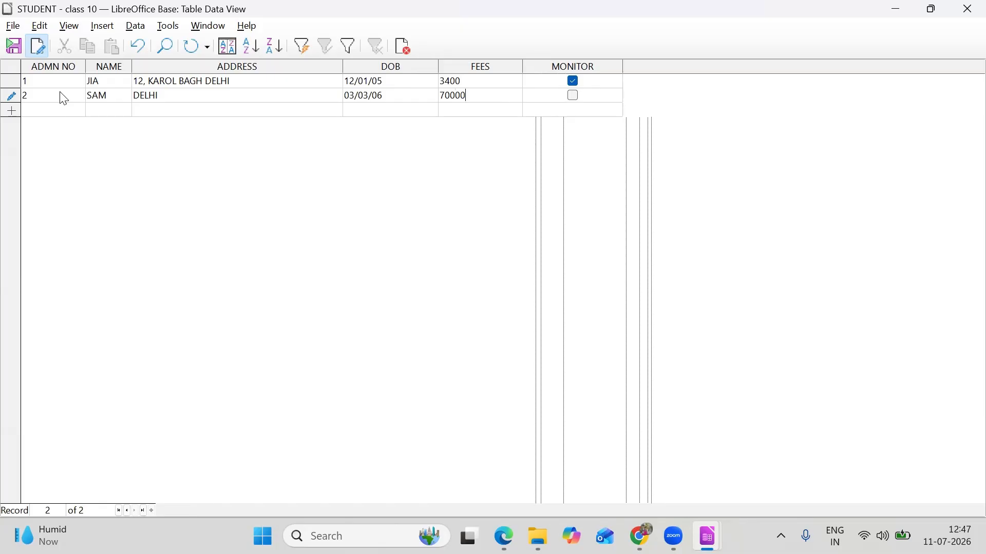
key("Tab")
key("Tab")
Add a third student record with admission number, name, address, date of birth, fees of 8000 and MONITOR ticked
type("3")
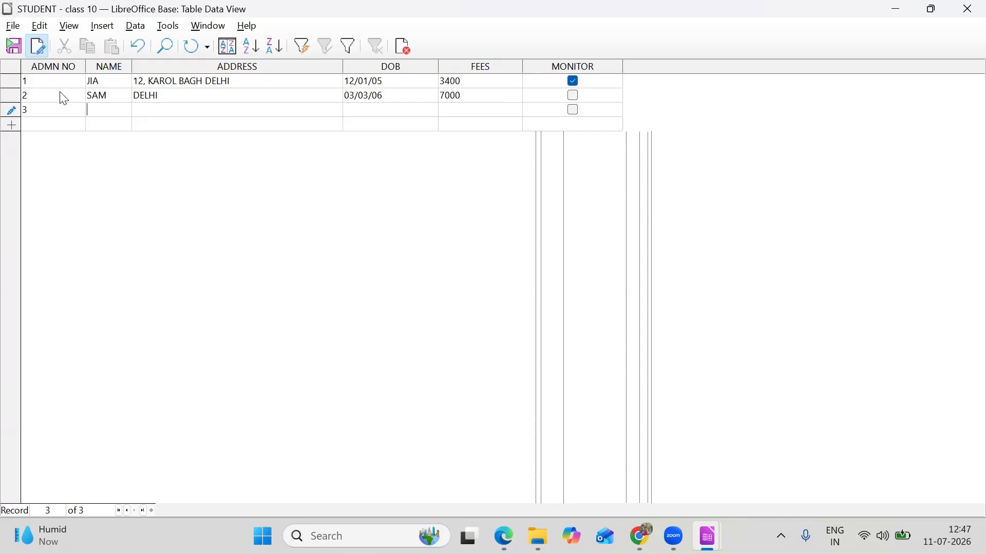
type("ANN")
type("125, RO")
type("HINI, DELHI")
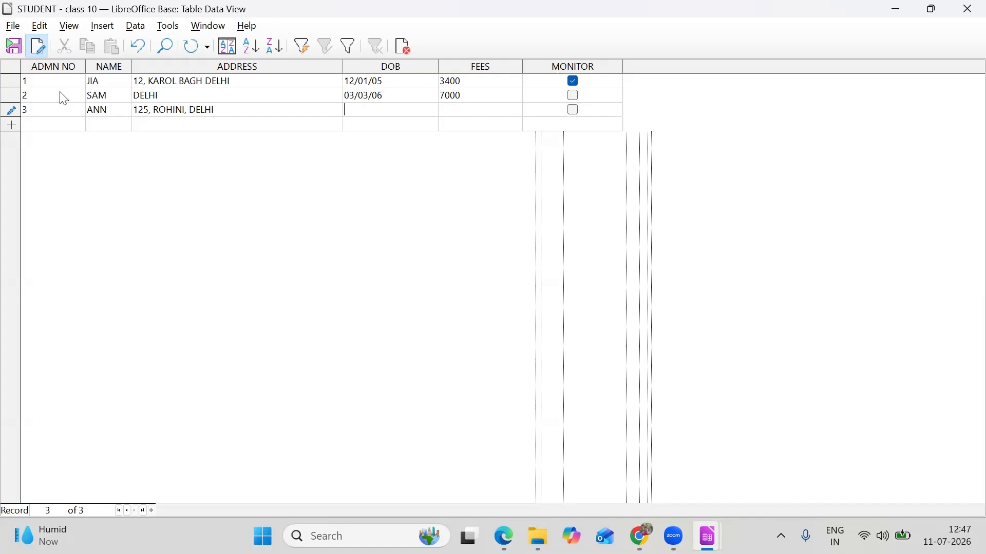
type("5/6/2006")
key("Tab")
type("8000")
key("Tab")
key("space")
key("Tab")
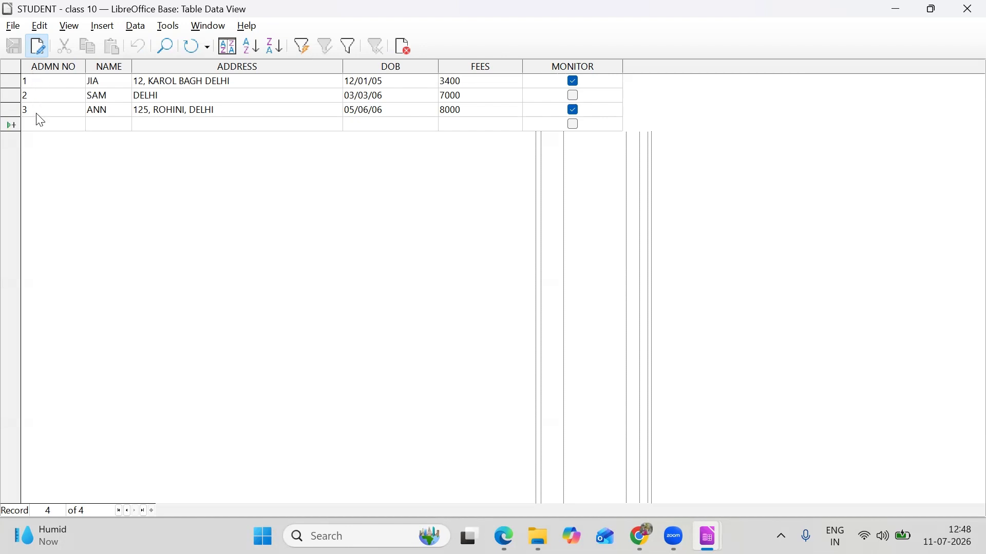
Try to add a fourth student record with only a name and fees of 4000, leaving the admission number empty
type("RIA")
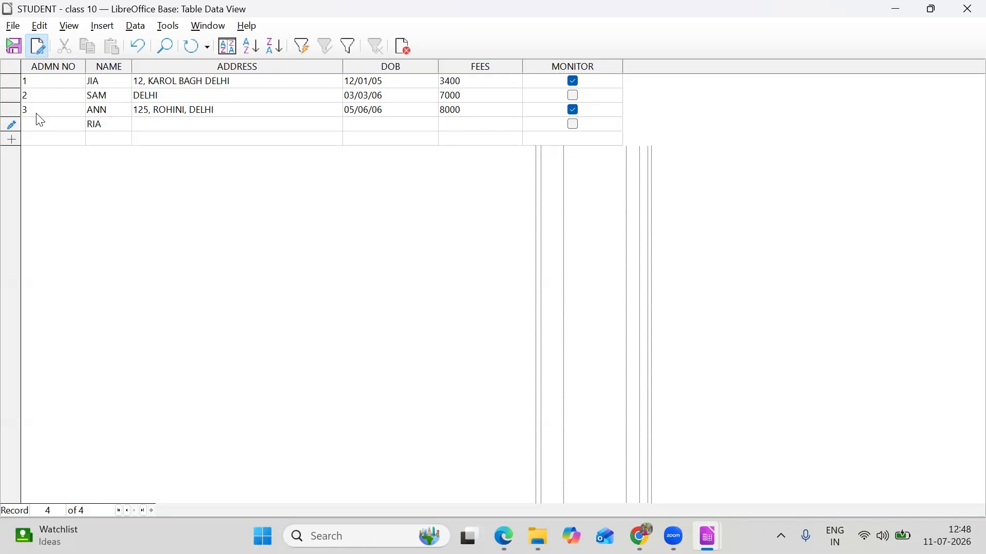
type("9000")
key("BackSpace")
key("BackSpace")
key("BackSpace")
key("BackSpace")
type("4000")
key("Return")
key("Return")
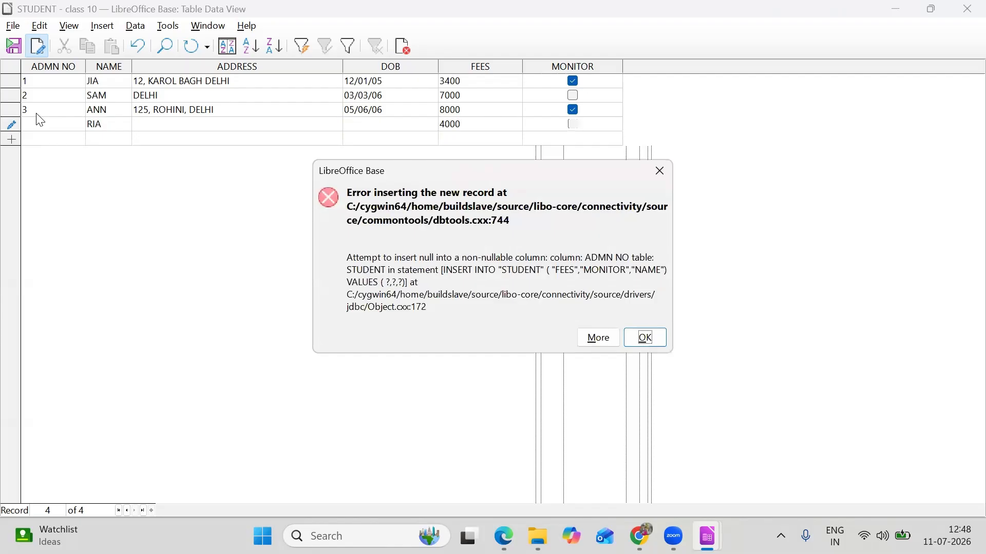
left_click(632, 340)
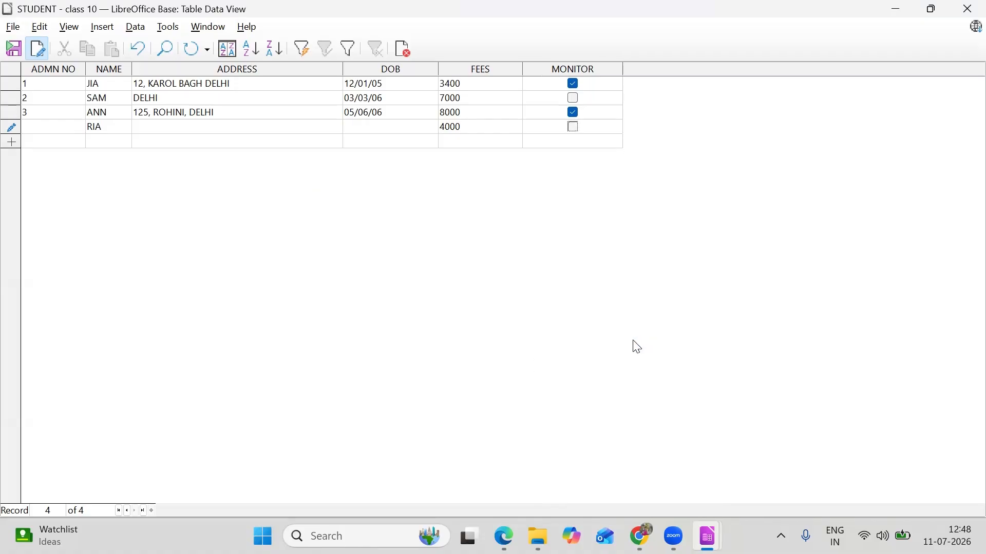
Fill in the fourth record's missing admission number, save the record and close the STUDENT table
left_click(38, 126)
type("4")
left_click(14, 52)
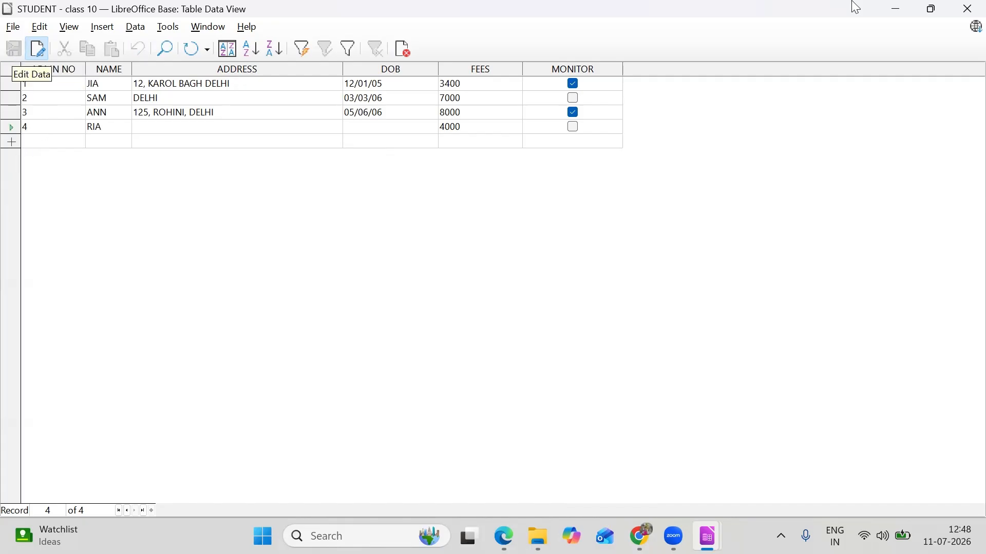
left_click(965, 7)
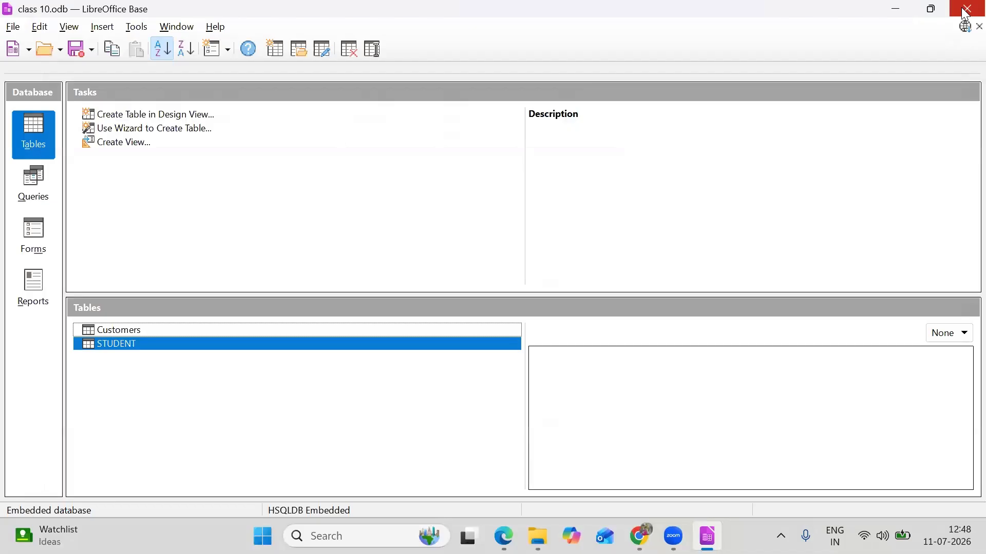
Reopen the STUDENT table and sort its records by NAME in ascending order
double_click(358, 348)
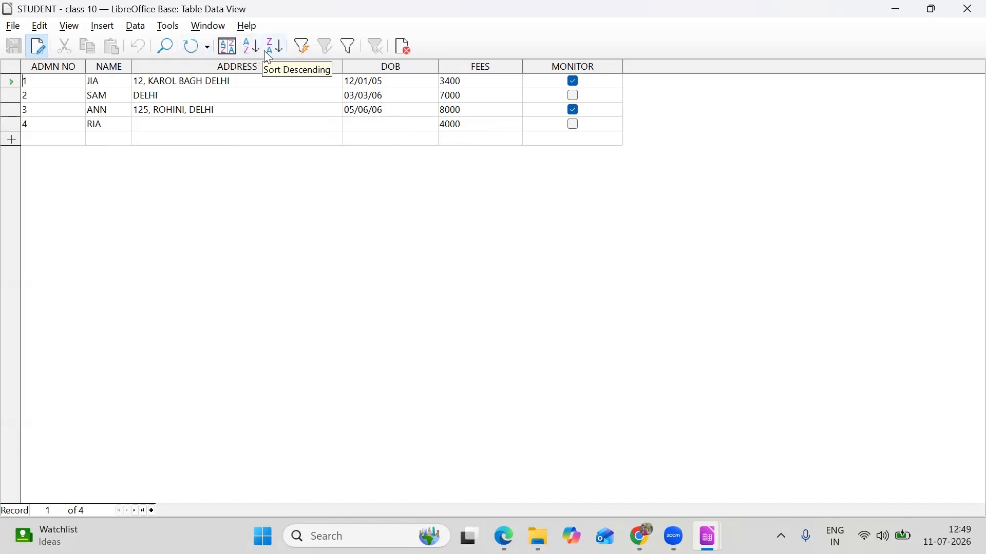
left_click(111, 82)
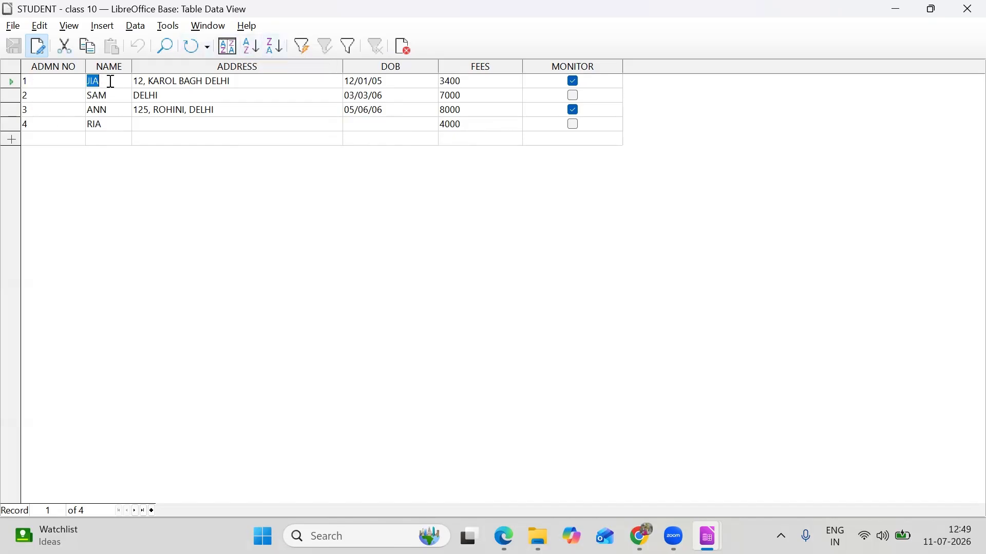
left_click(111, 82)
left_click(251, 47)
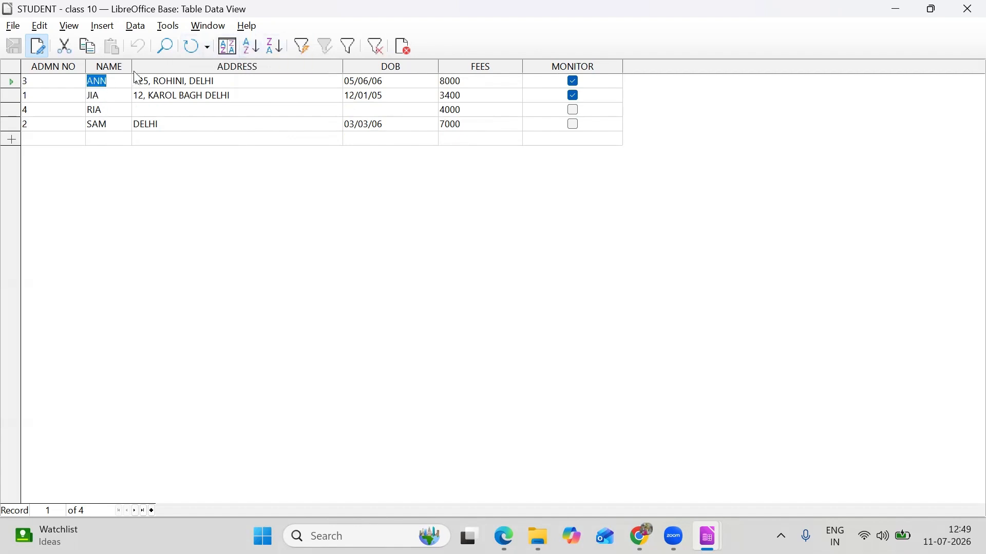
Sort the student records by FEES in descending order
left_click(119, 80)
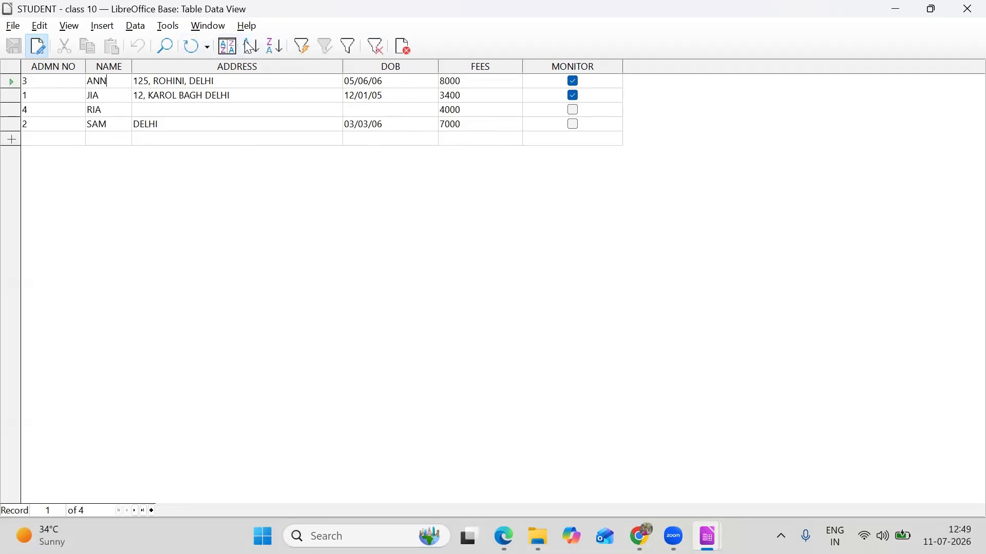
left_click(469, 78)
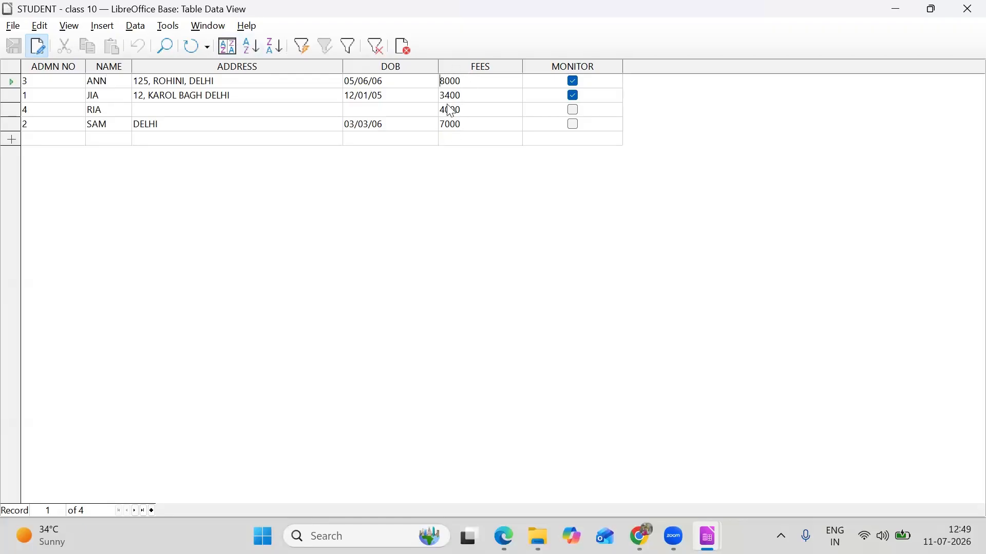
left_click(264, 50)
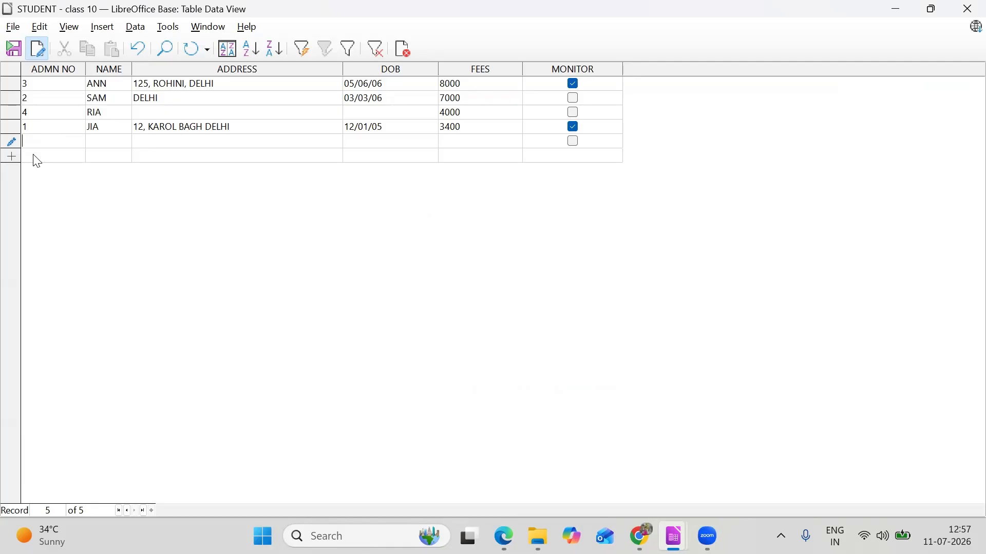
Try to add a fifth student record with an already used admission number, a name, address DELHI, fees of 5600 and MONITOR ticked
type("2 ")
type("TINA ")
type("DELHI ")
type("5600")
key("Tab")
key("space")
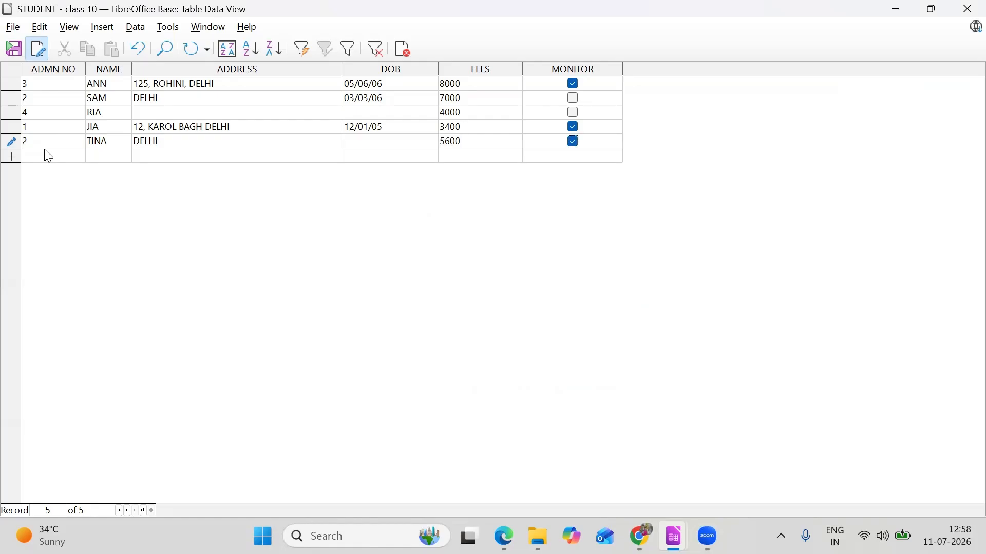
key("Tab")
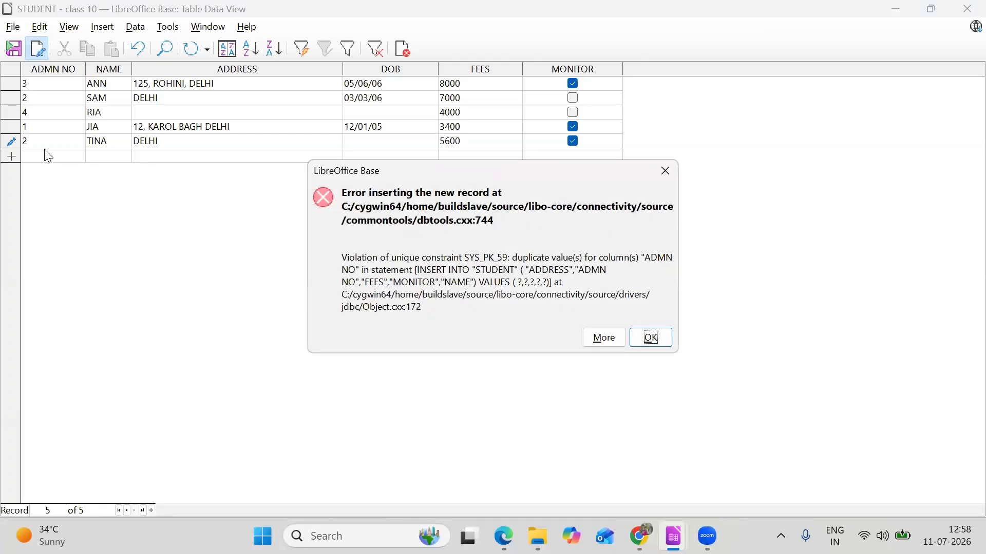
left_click(637, 341)
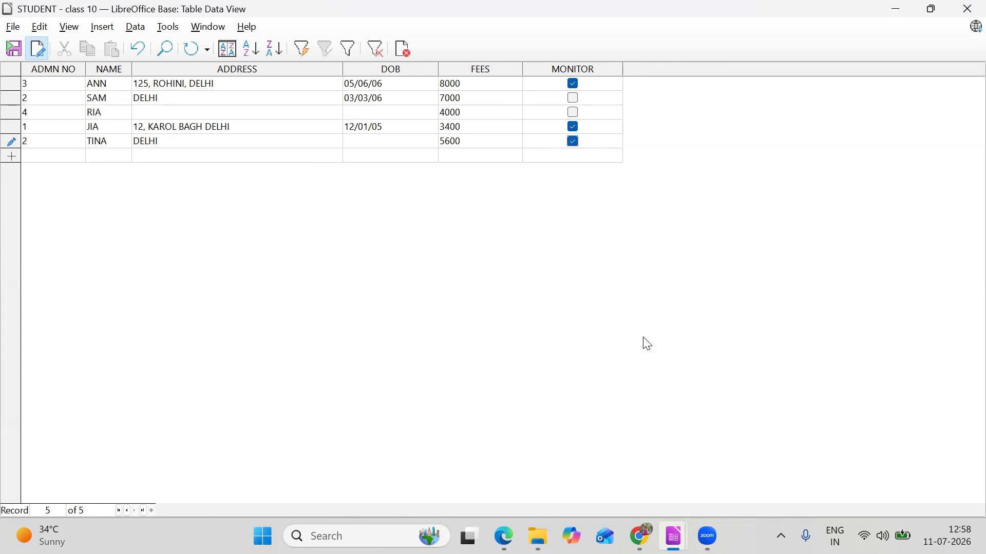
Replace the fifth record's duplicate admission number with a unique one, save the record and close the table
left_click(54, 141)
key("BackSpace")
type("5")
left_click(14, 48)
left_click(968, 8)
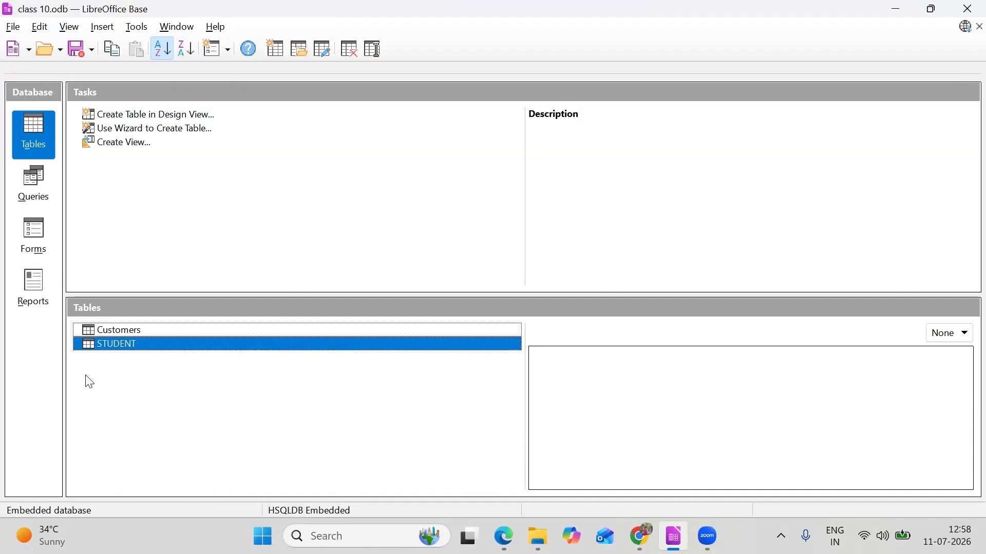
Edit the STUDENT table's design to add a PHOTO field of type Binary [ VARBINARY ], save it and close the design window
right_click(147, 344)
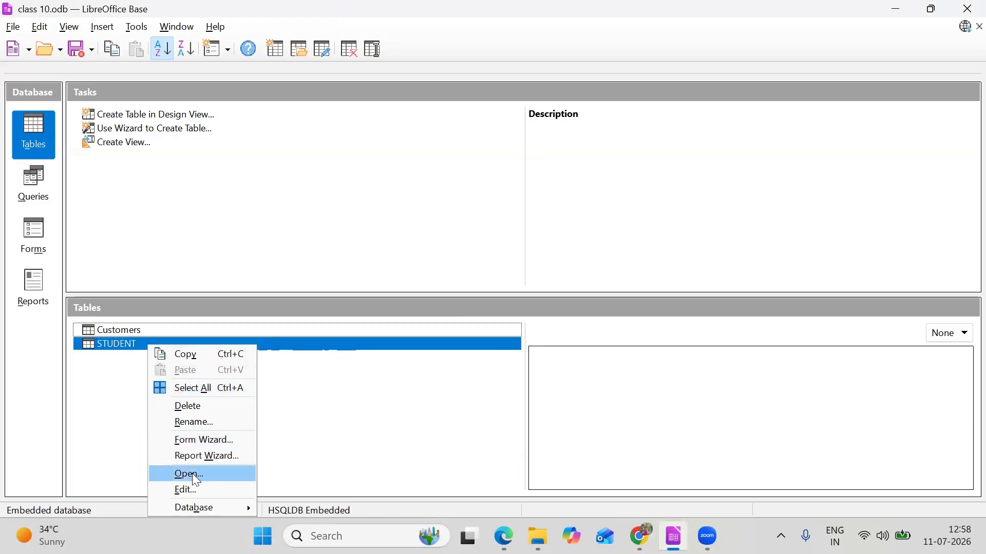
left_click(196, 491)
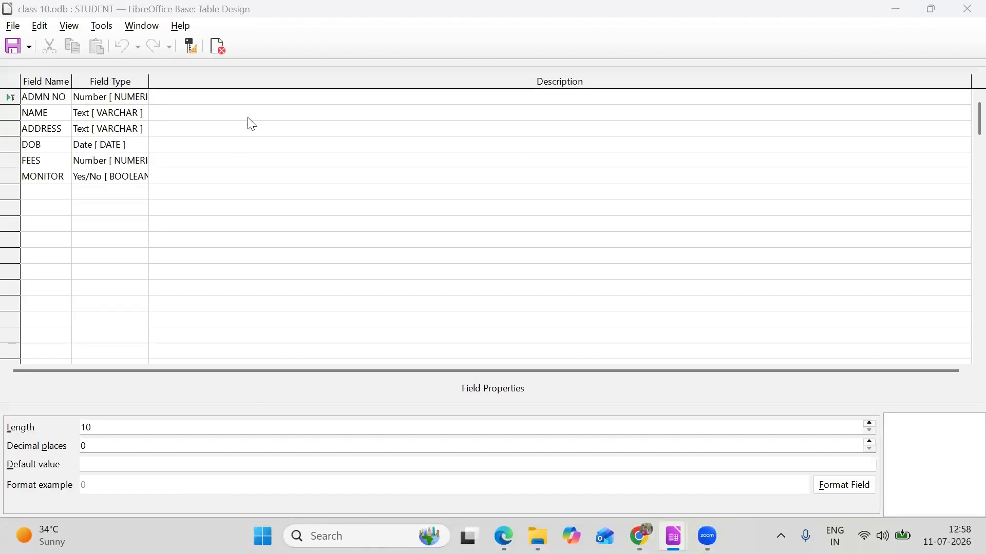
left_click(48, 193)
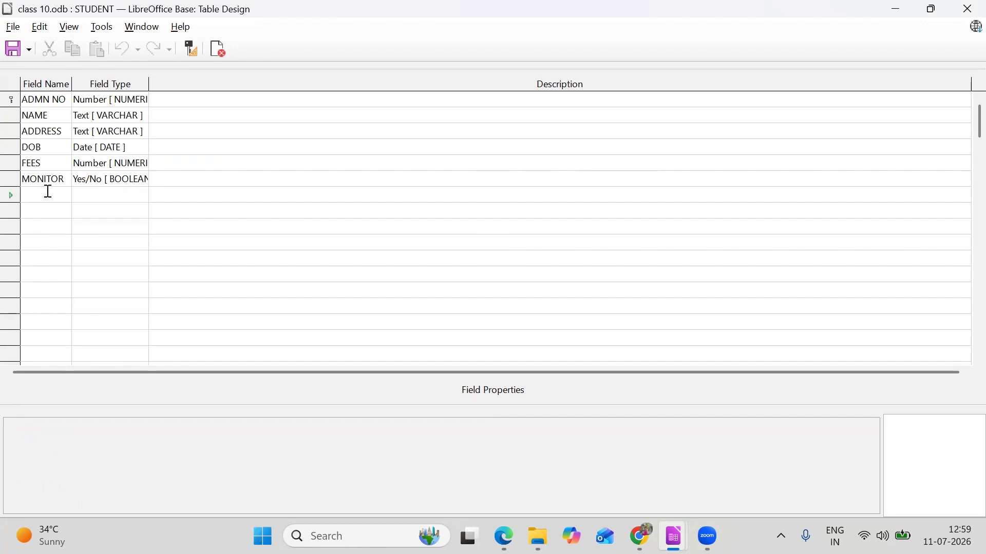
type("PHOTO")
key("Tab")
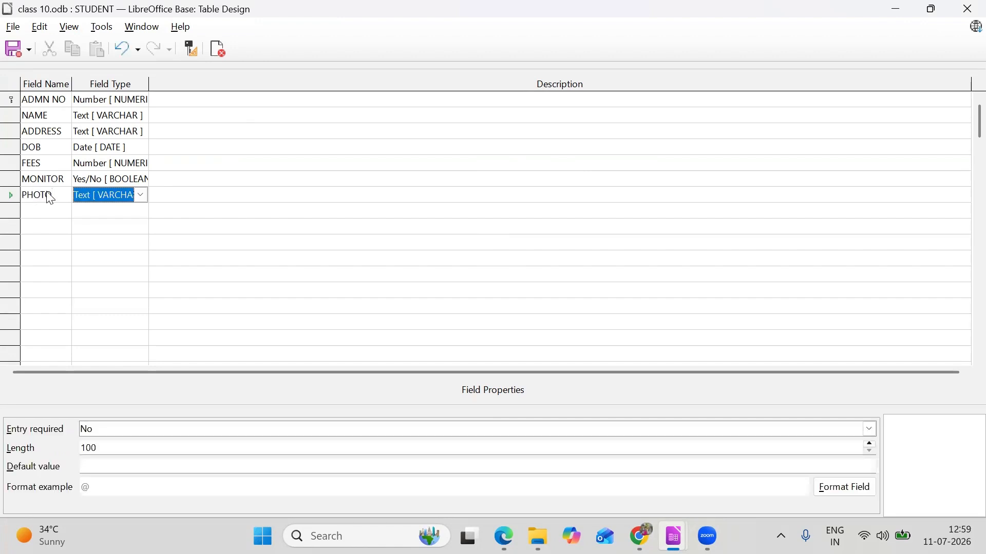
left_click(140, 196)
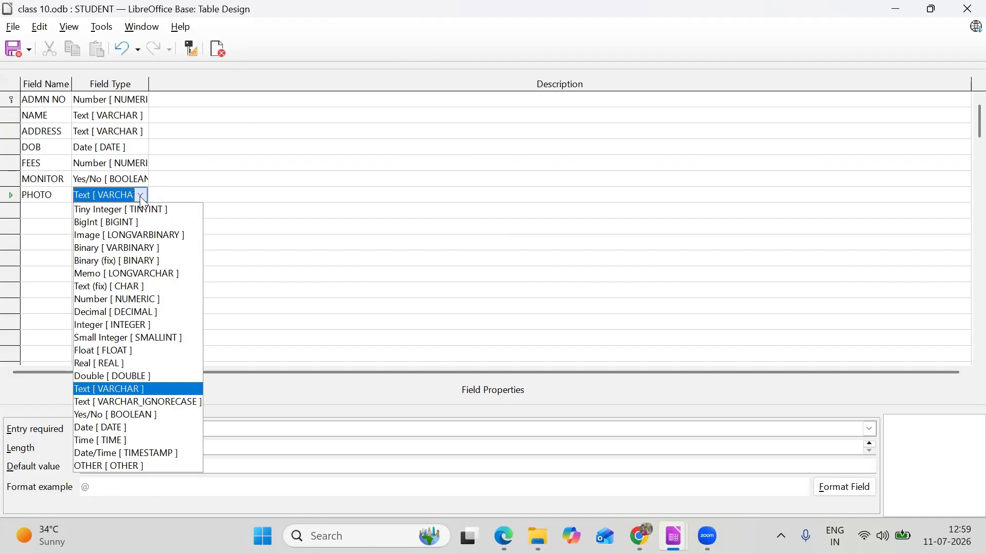
left_click(122, 247)
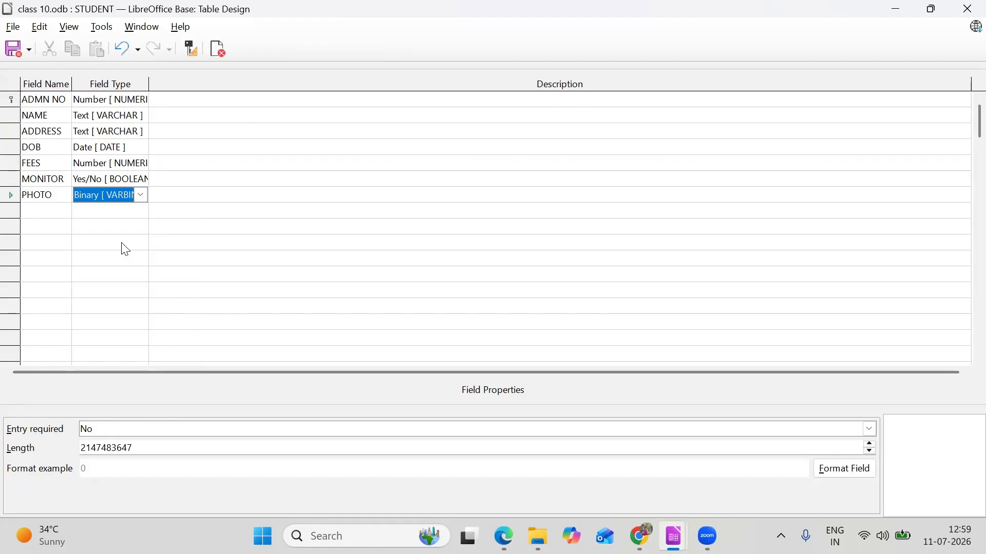
left_click(18, 49)
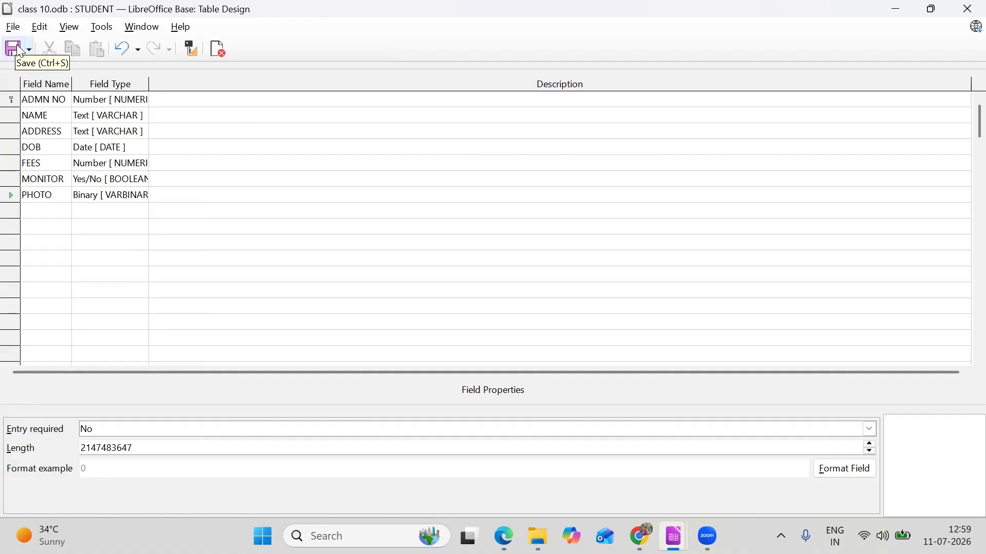
left_click(966, 7)
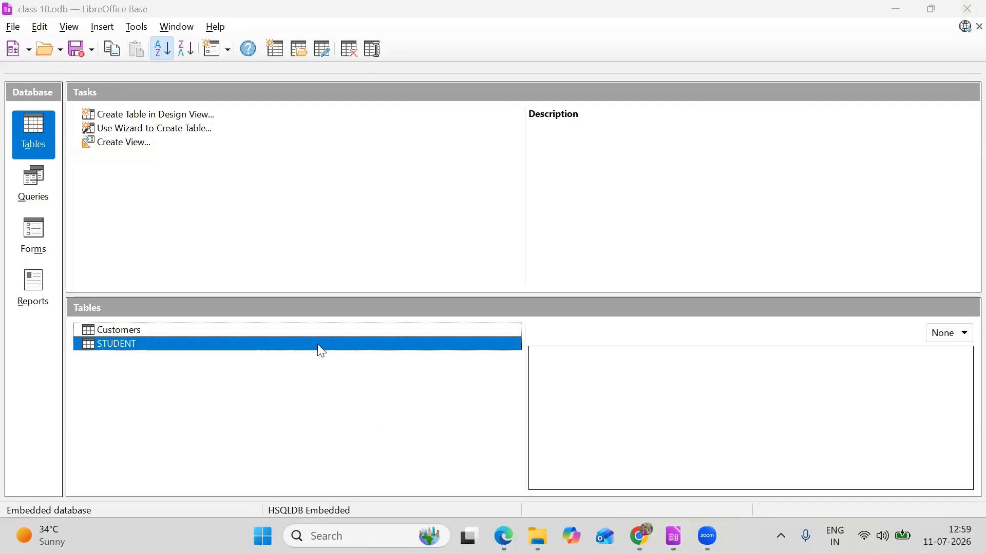
Open the STUDENT table's data to check the added PHOTO column, and close it again
right_click(318, 345)
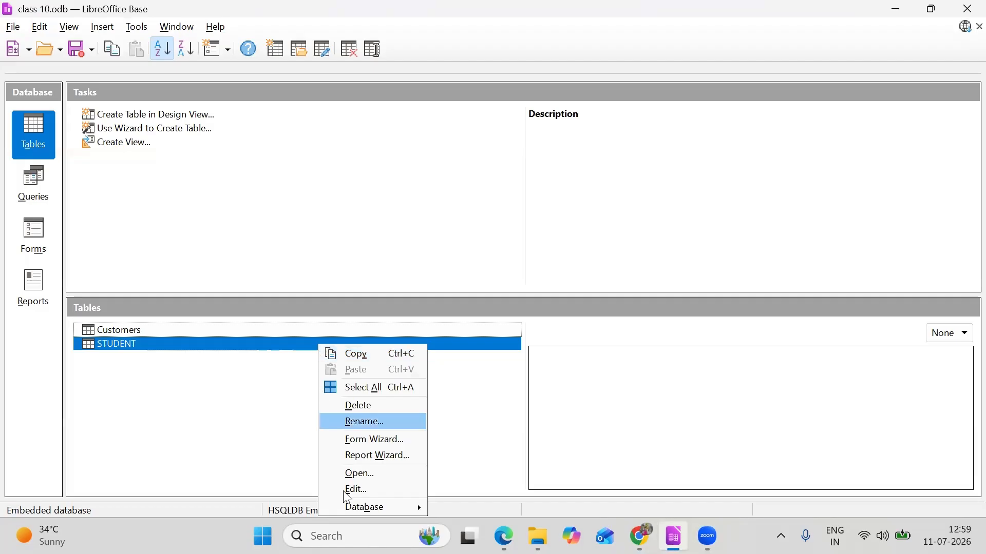
left_click(111, 229)
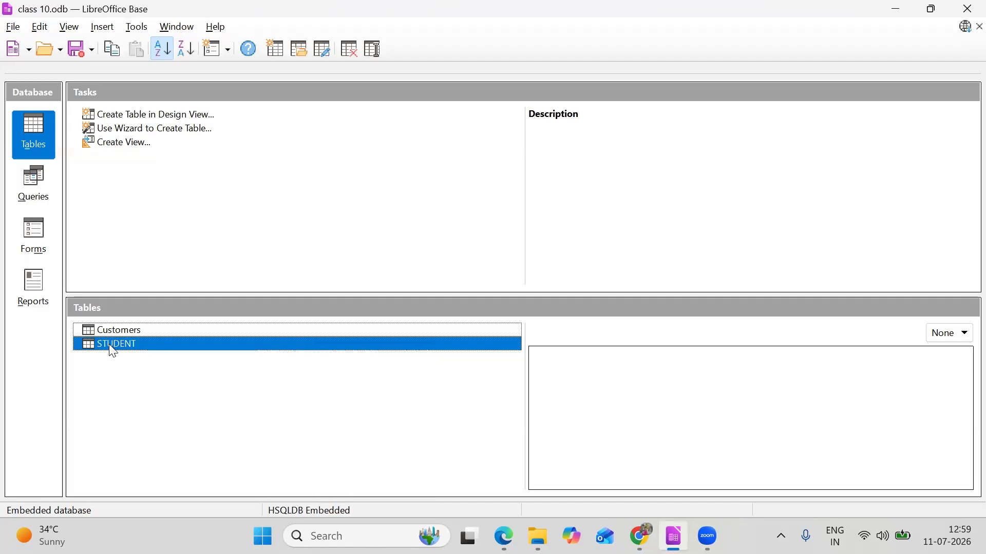
double_click(112, 345)
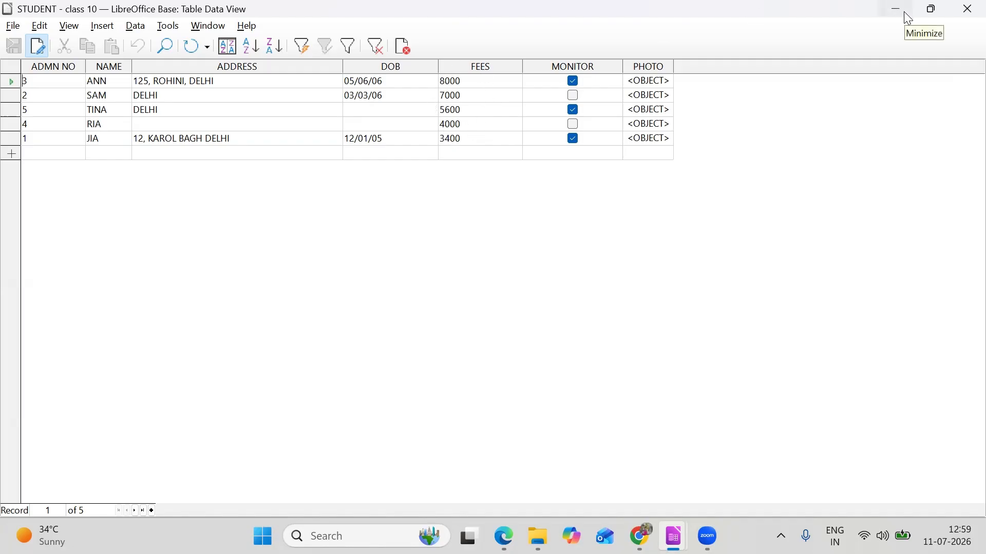
left_click(965, 19)
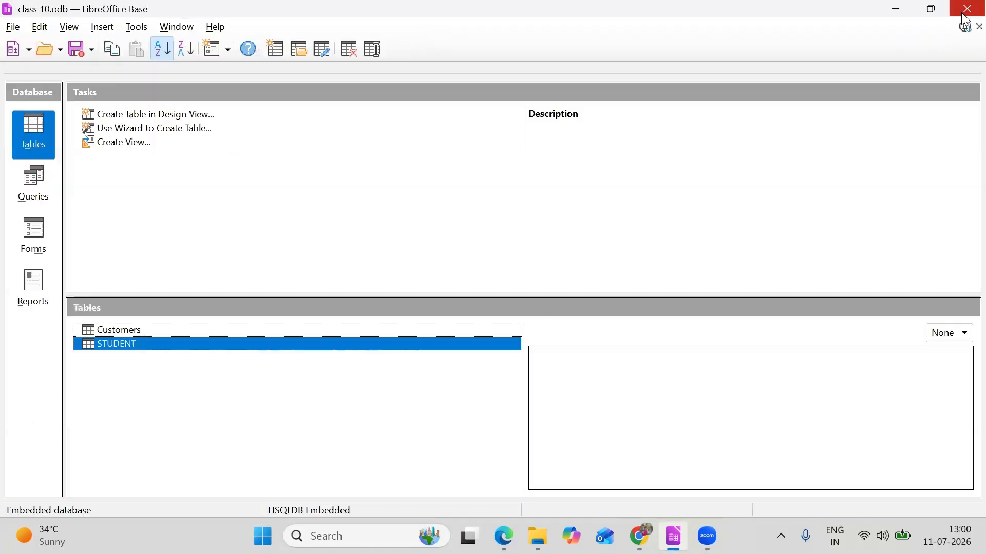
Create a query in Design View and add the STUDENT table to it
left_click(39, 183)
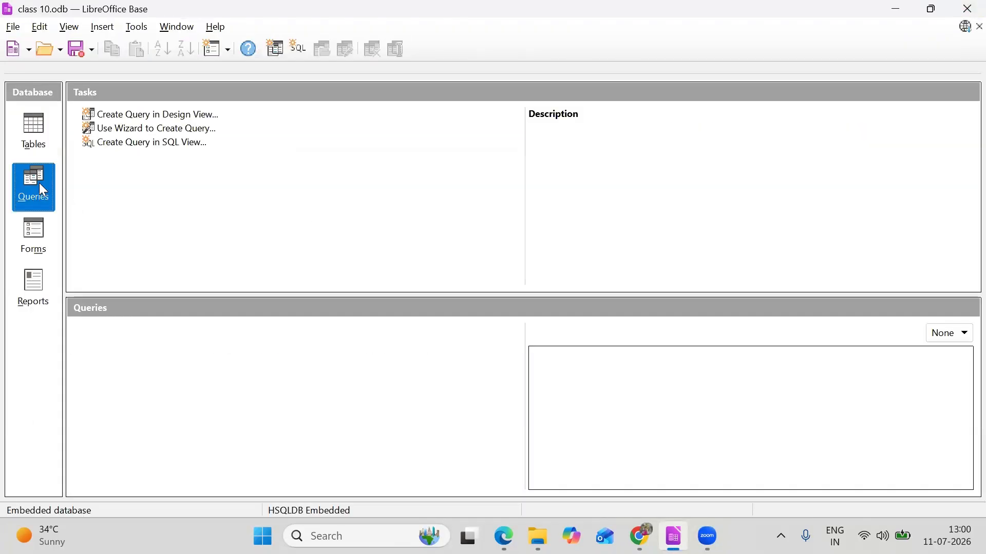
left_click(127, 114)
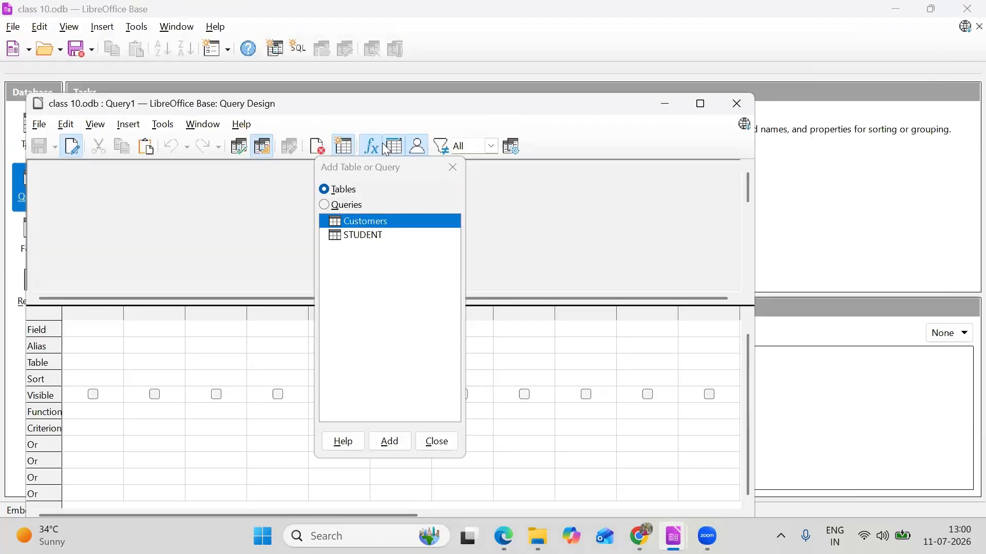
left_click_drag(389, 167, 320, 34)
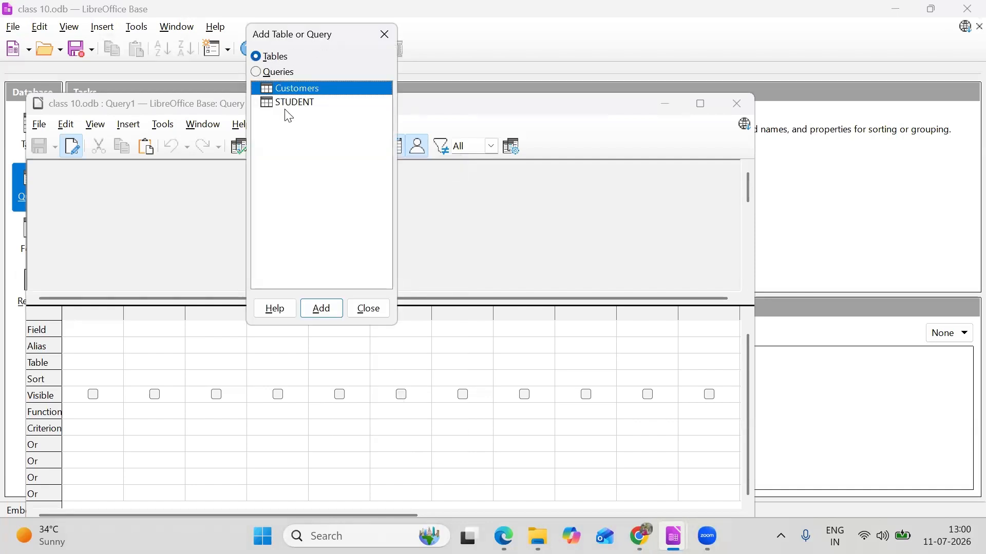
left_click(303, 104)
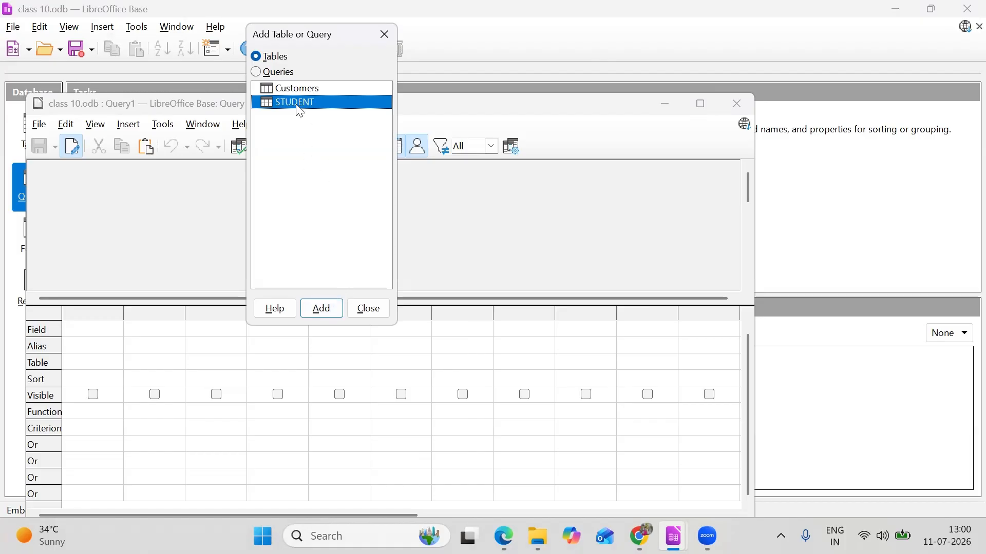
left_click(322, 310)
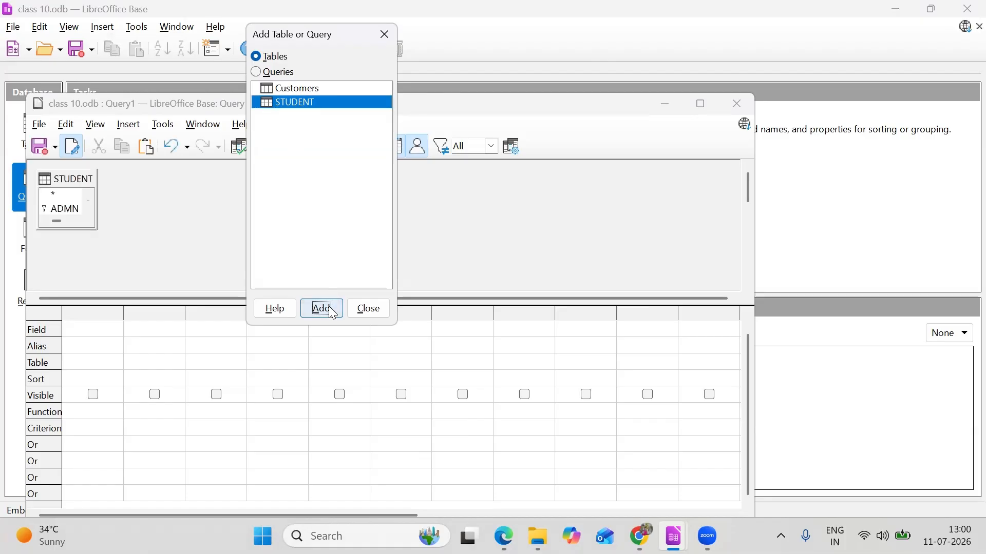
Add STUDENT a second time, close the table selection, and delete the duplicate STUDENT table from the query
left_click(331, 310)
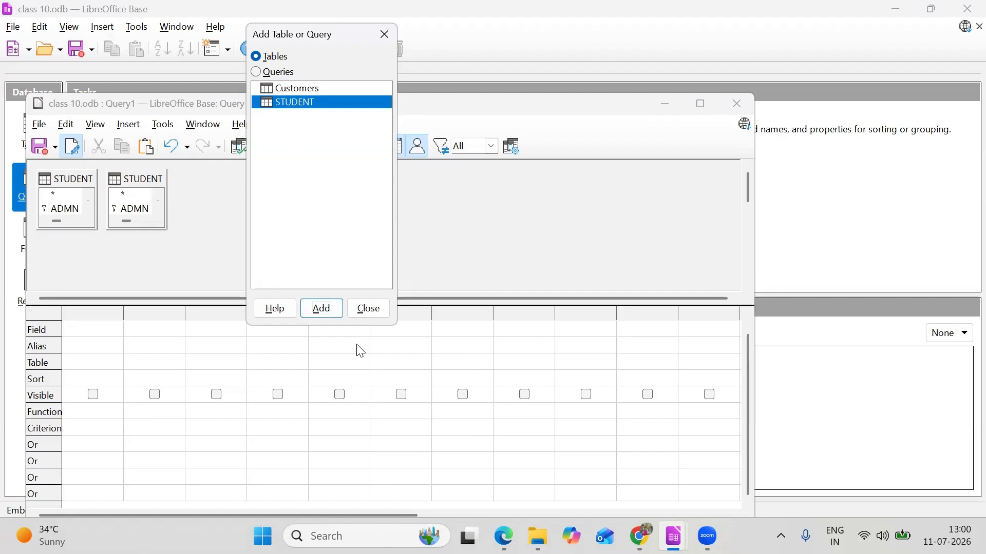
left_click(358, 315)
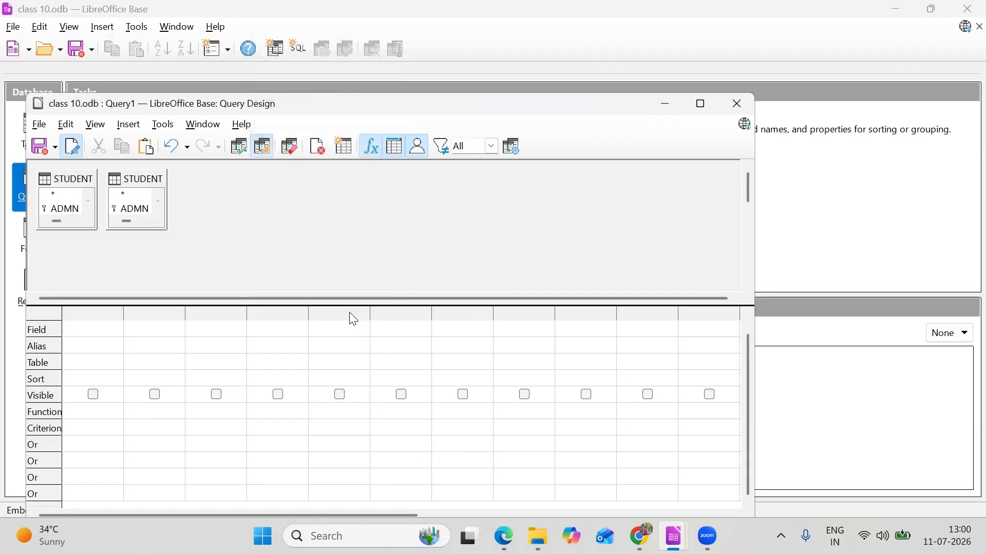
right_click(150, 190)
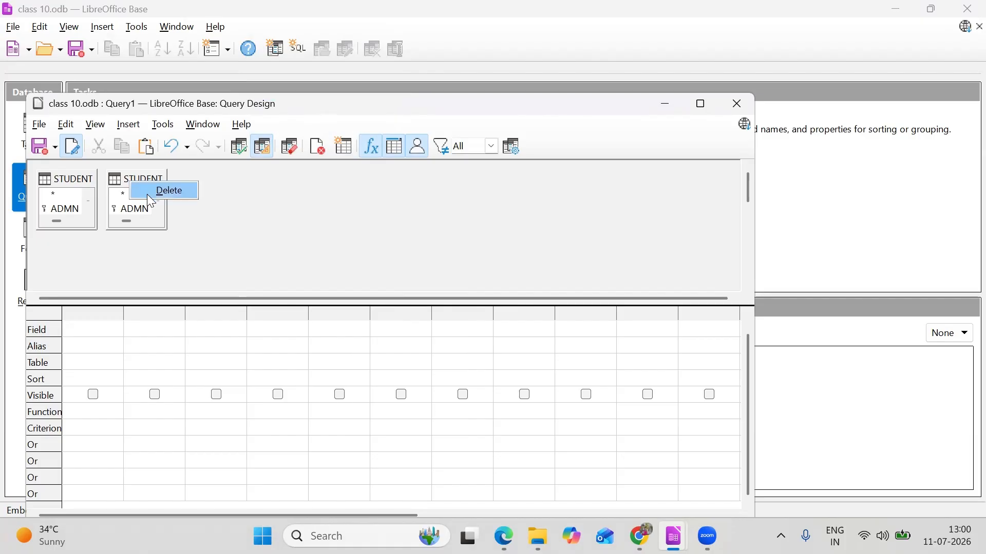
left_click(154, 192)
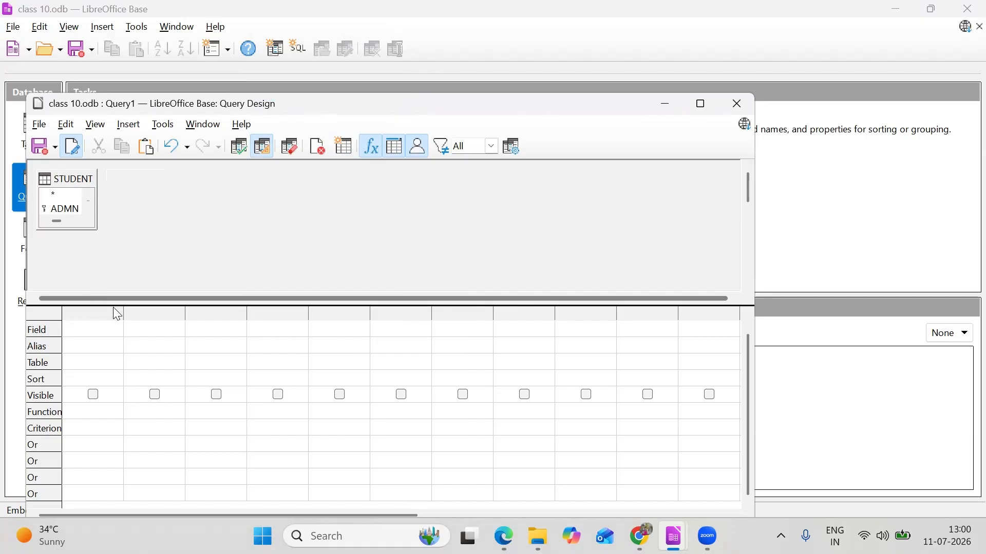
Widen the first two columns of the query grid and set the first column's field to STUDENT.NAME
left_click_drag(123, 313, 169, 315)
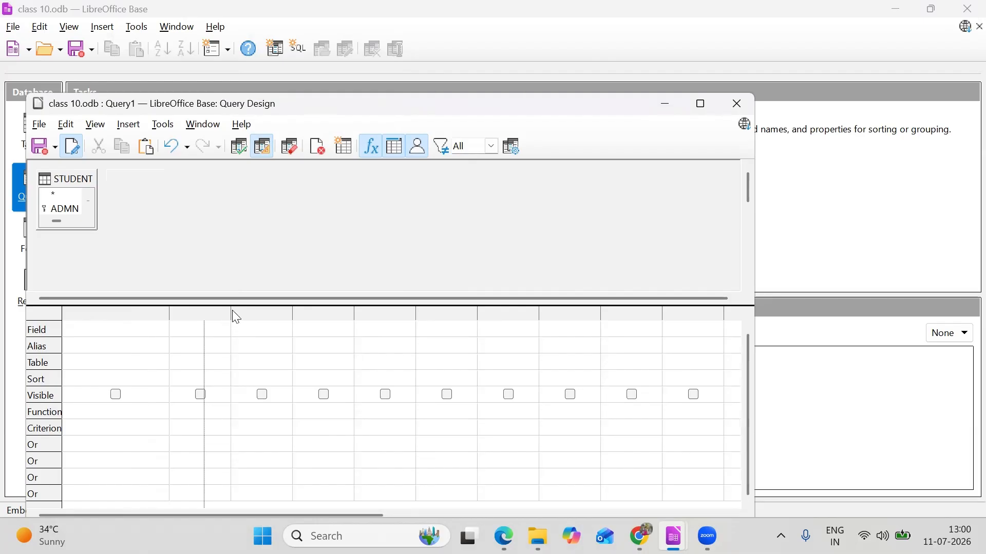
left_click_drag(231, 314, 287, 311)
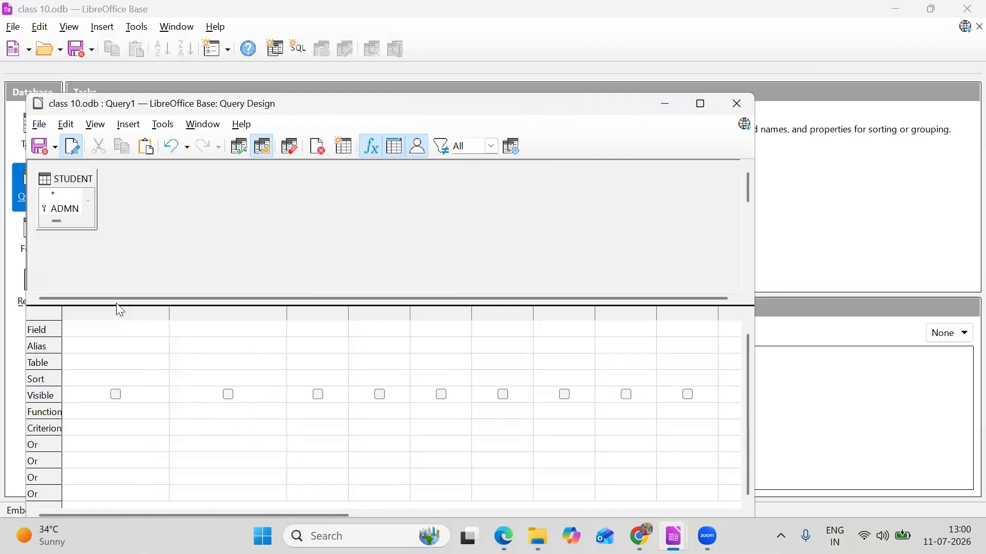
left_click(162, 334)
left_click(162, 332)
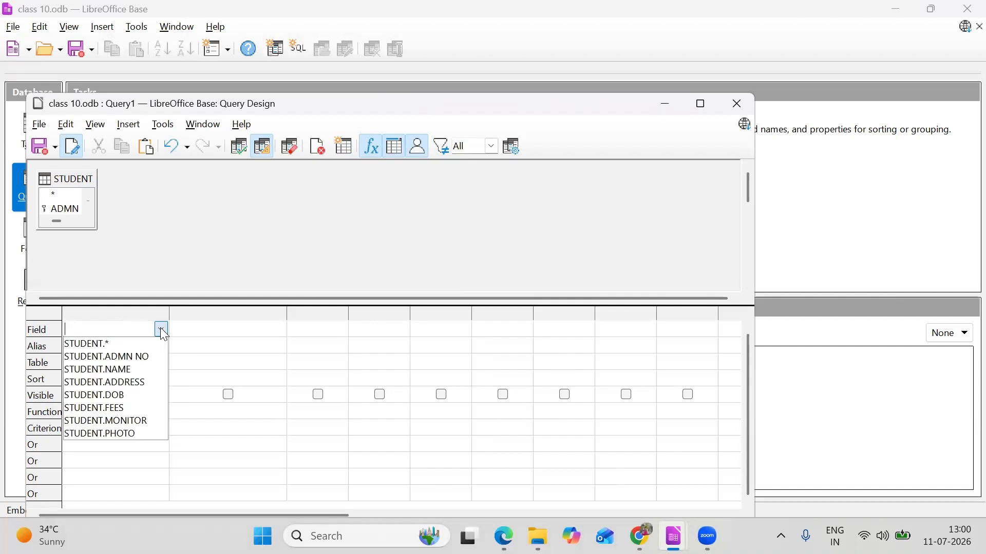
left_click(130, 371)
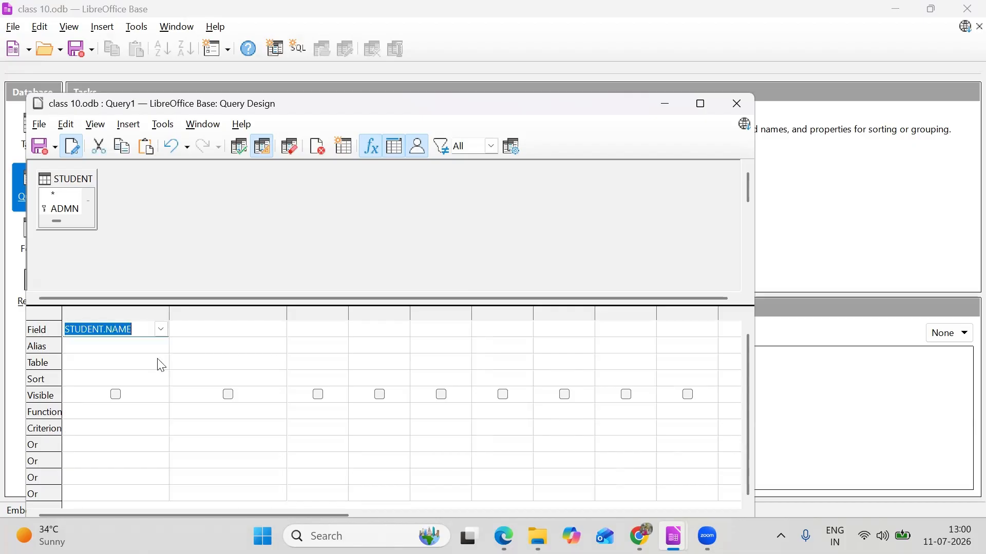
Add the ADMN NO field in the second query column and the FEES field in the third
left_click(270, 333)
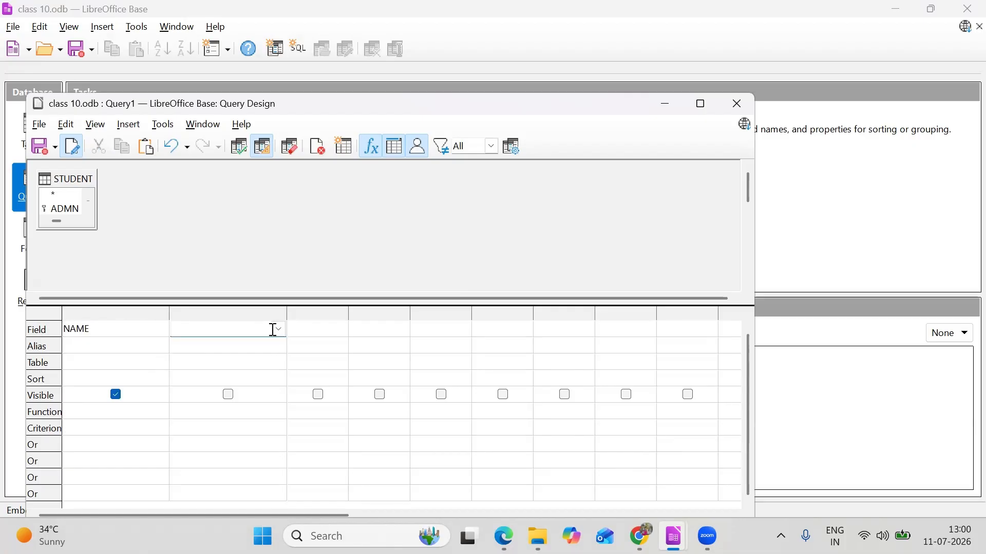
left_click(278, 329)
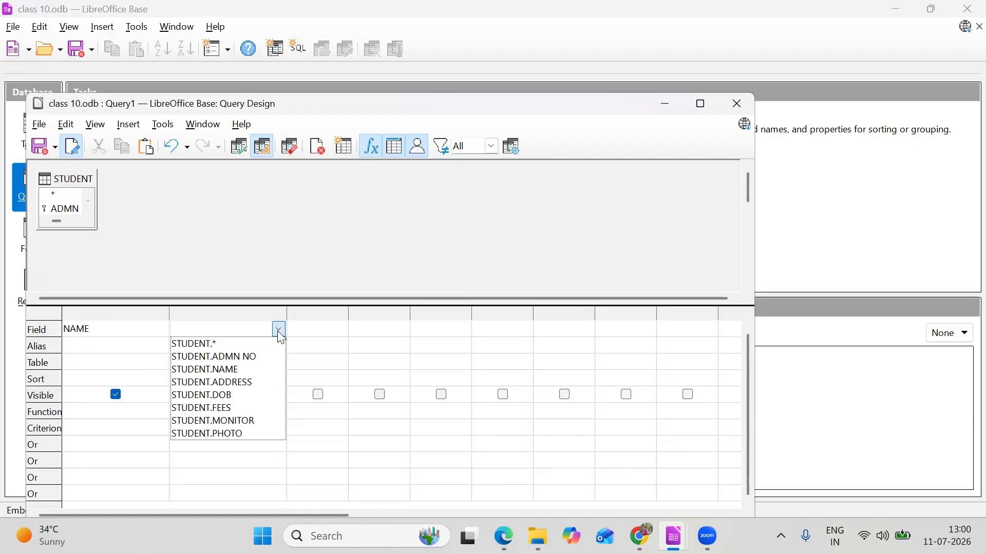
left_click(264, 357)
left_click(330, 331)
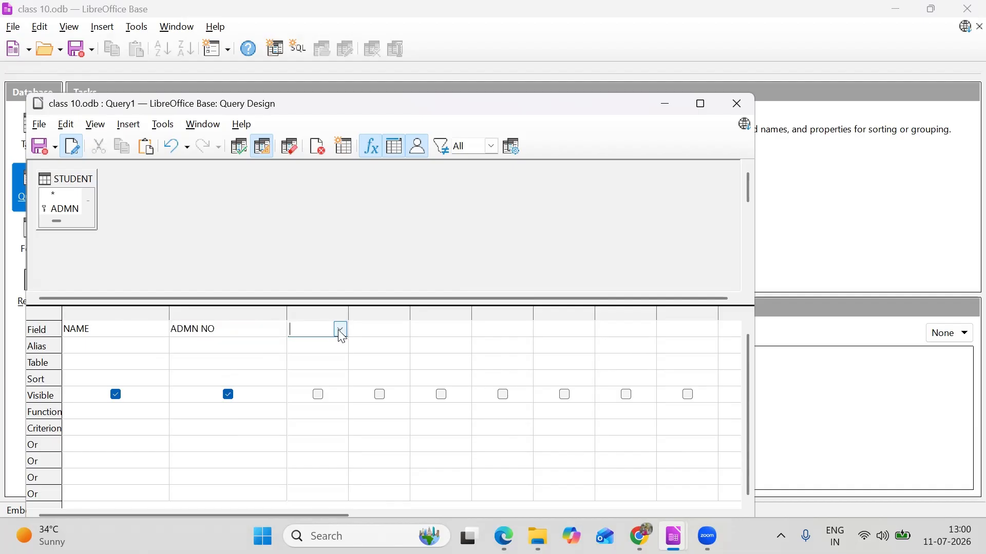
left_click(340, 331)
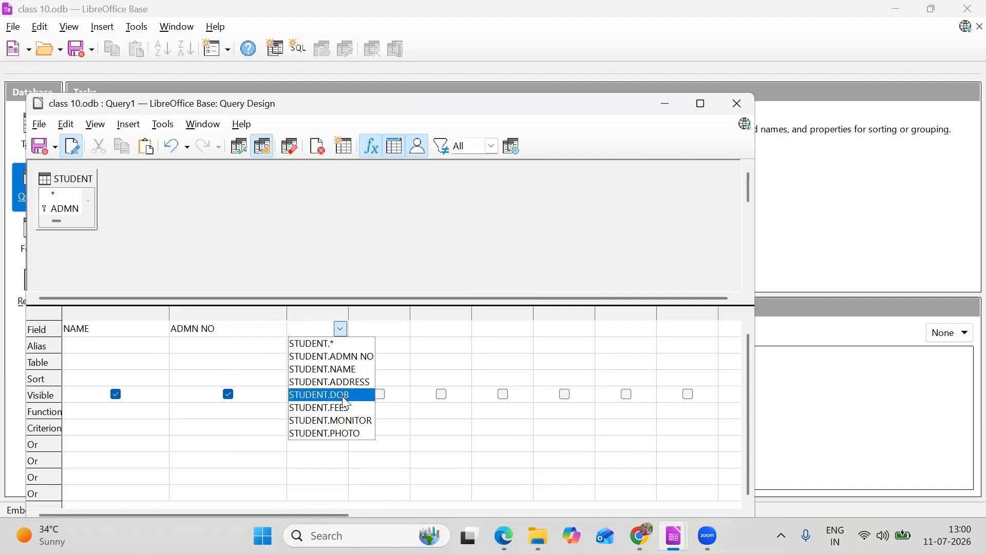
left_click(338, 408)
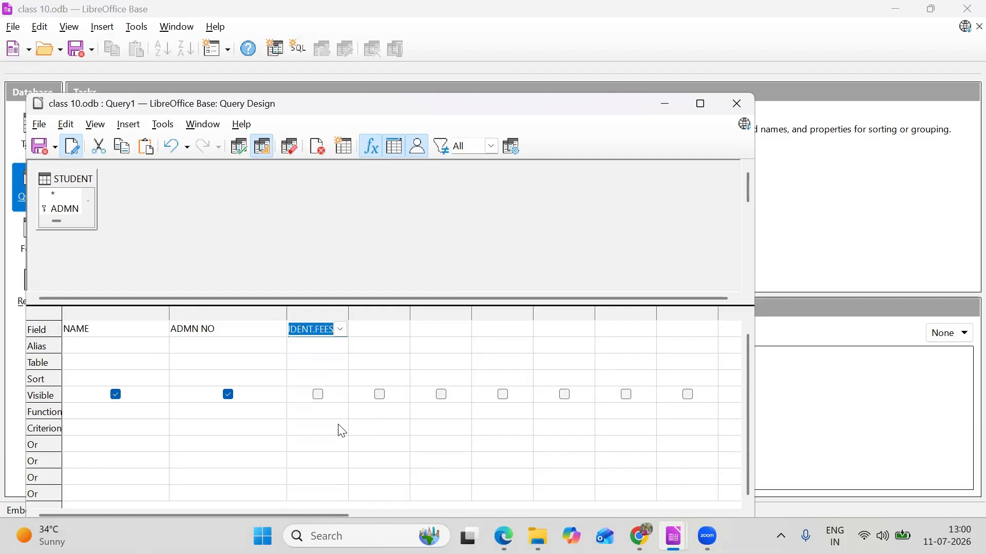
left_click(59, 313)
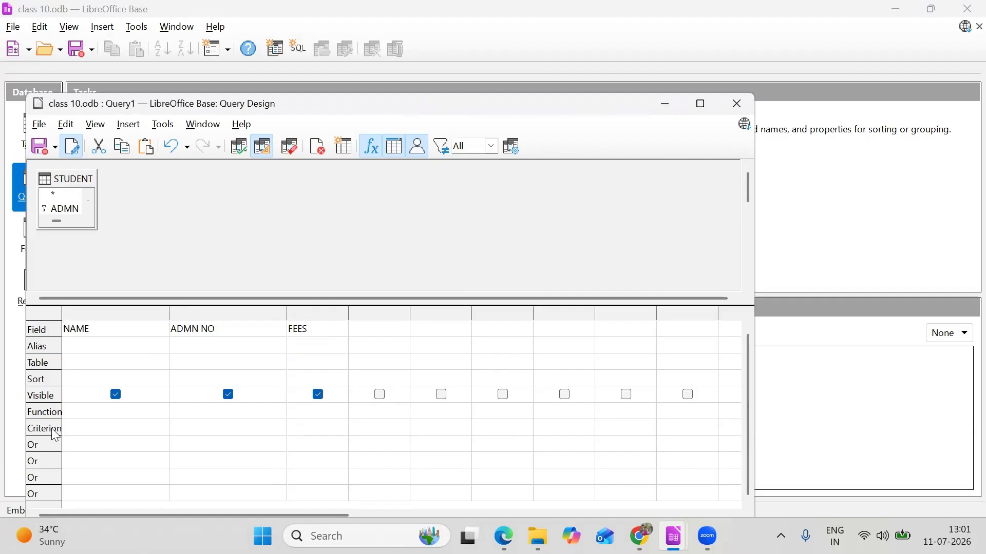
Set the FEES criterion to >5000 and run the query
left_click(308, 427)
type(">5000")
left_click(244, 153)
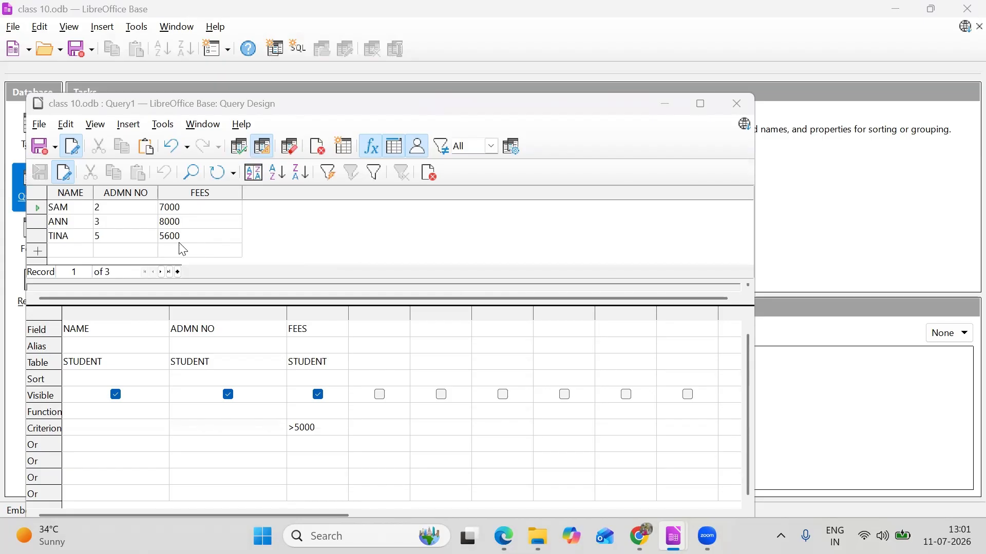
Clear the FEES criterion and enter >5000 again
left_click_drag(331, 433, 276, 425)
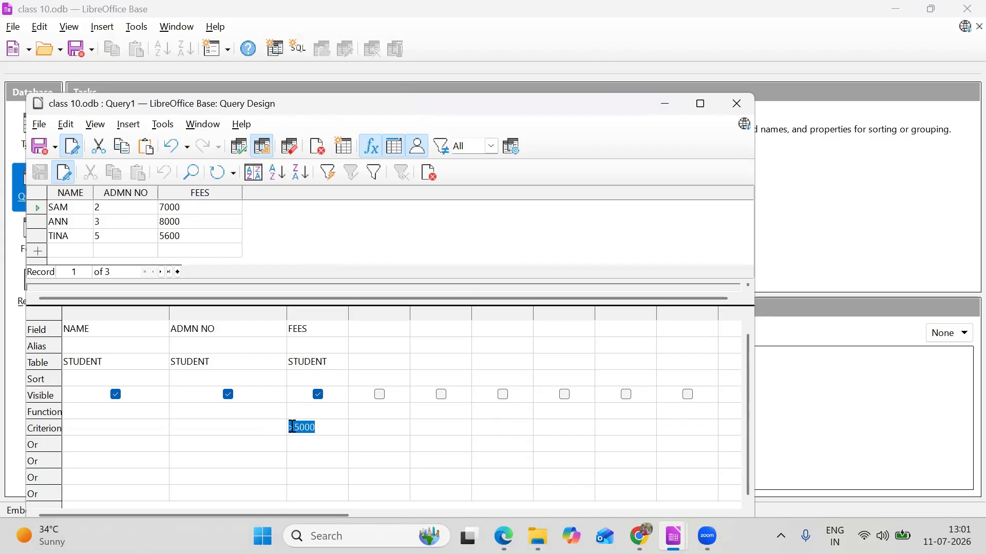
key("Delete")
type(">5000")
Sort the query by FEES in ascending order and run it
left_click(309, 378)
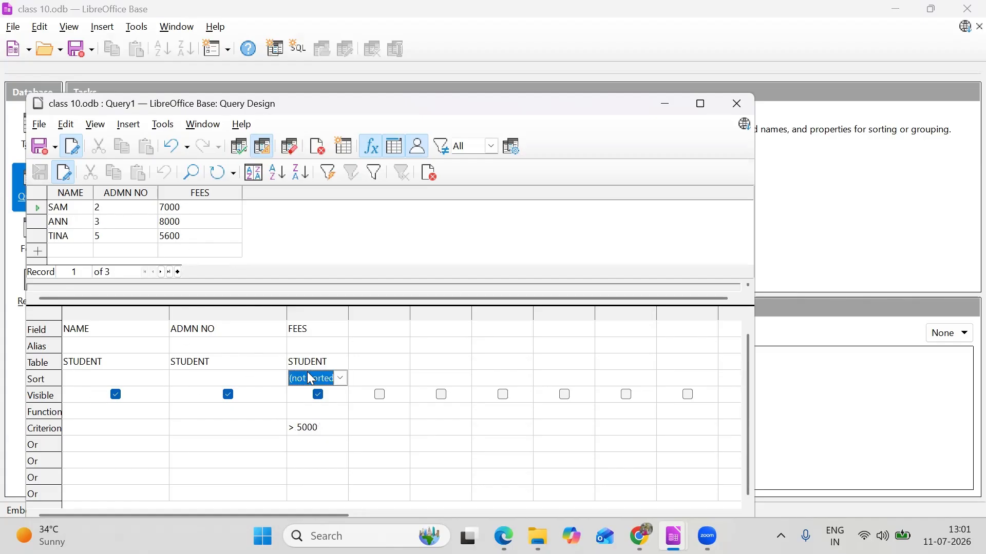
left_click(341, 379)
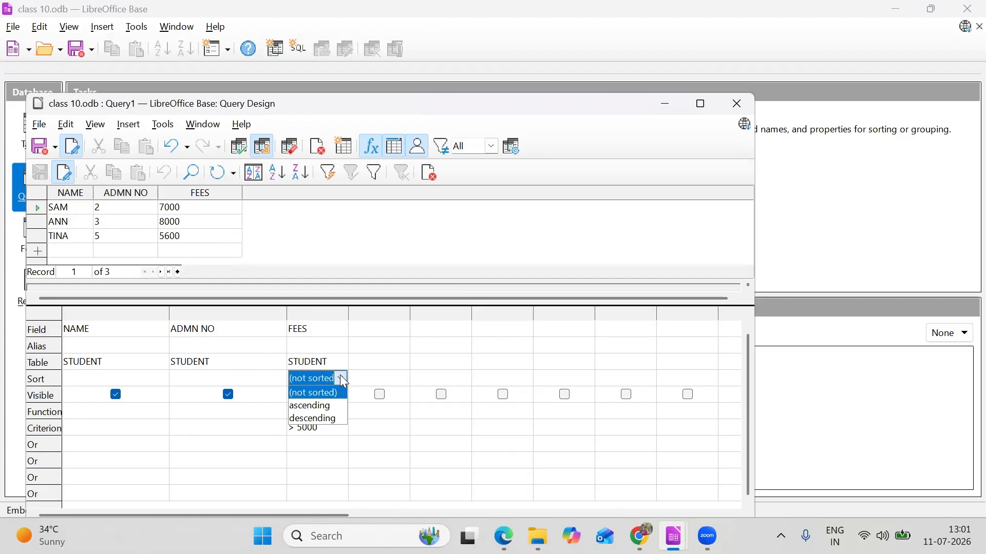
left_click(324, 405)
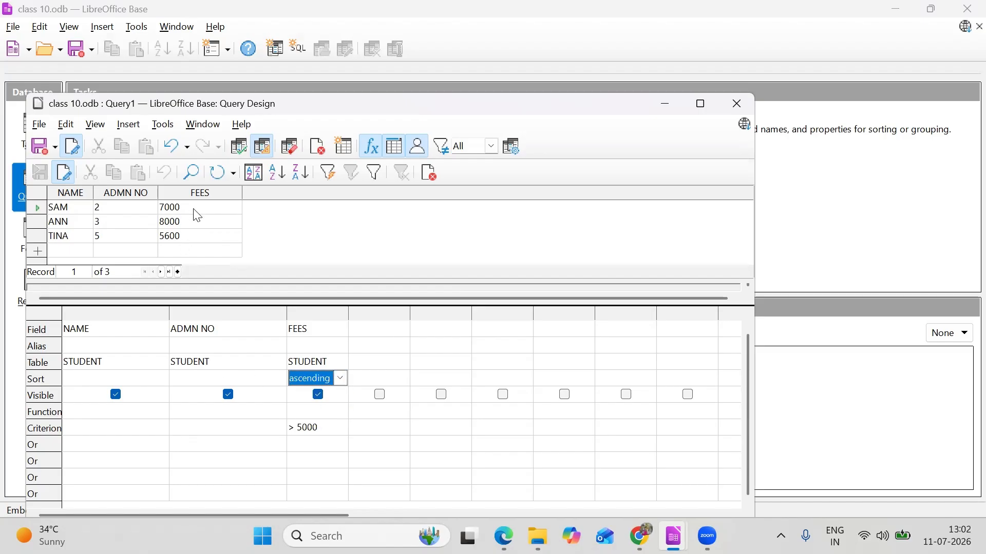
left_click(239, 147)
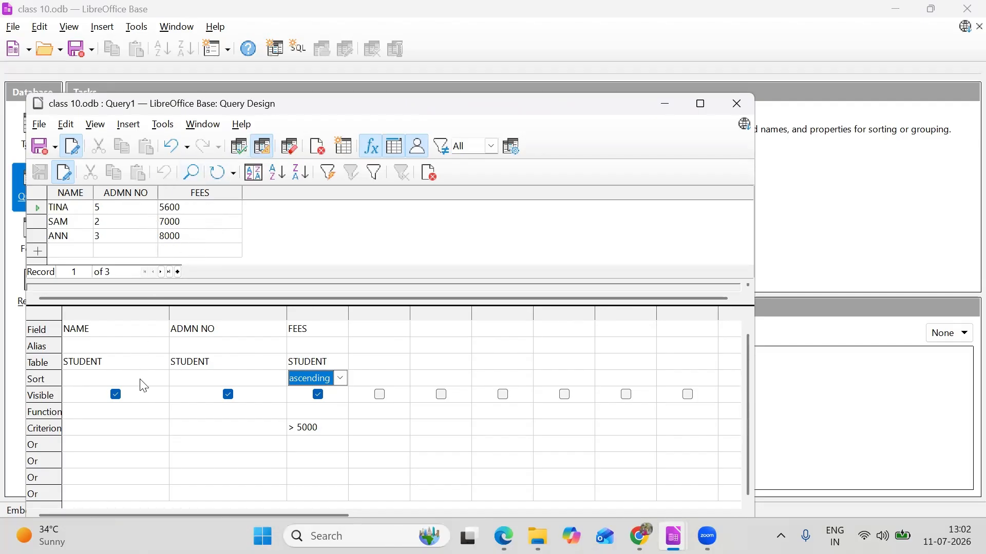
Set FEES to not sorted, sort NAME ascending instead, and rerun the query
left_click(341, 378)
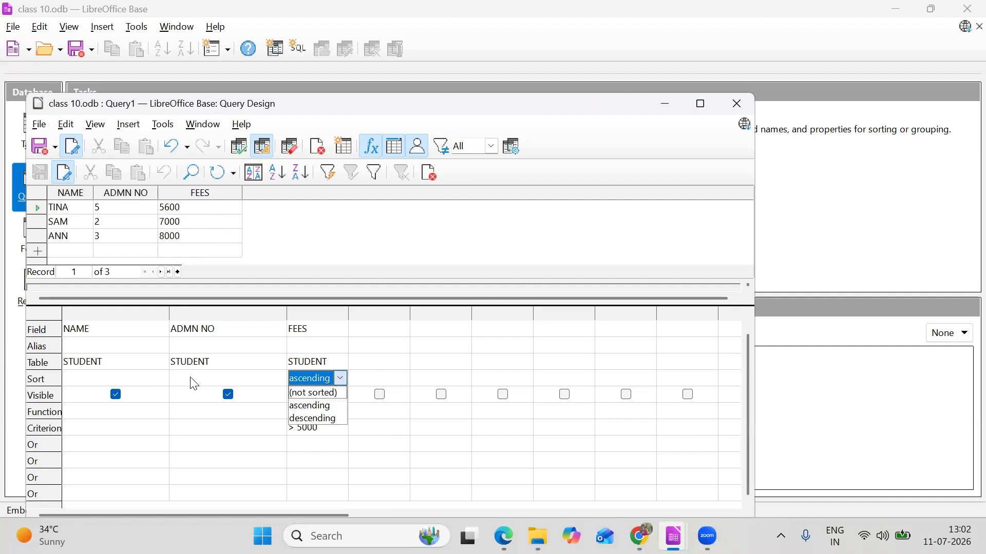
left_click(304, 395)
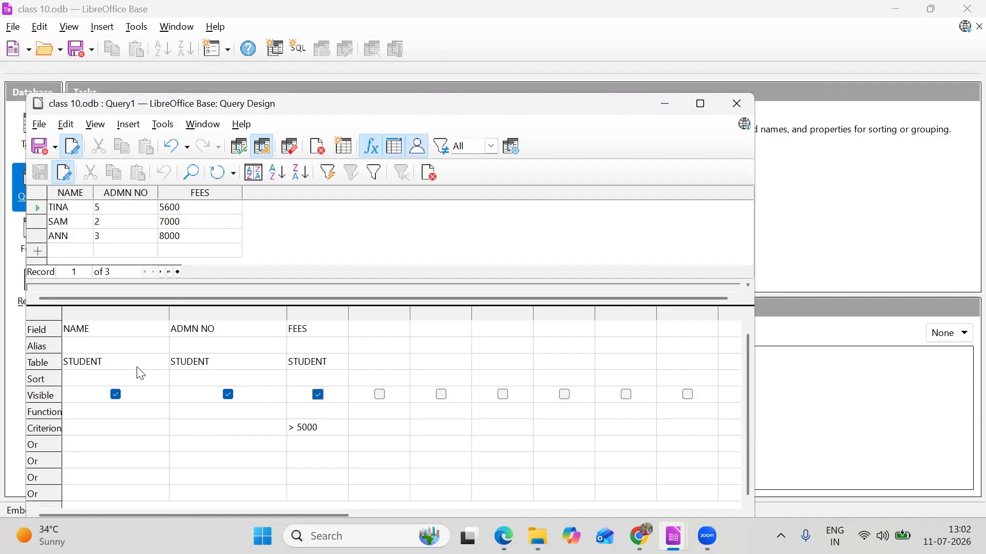
left_click(154, 378)
left_click(156, 380)
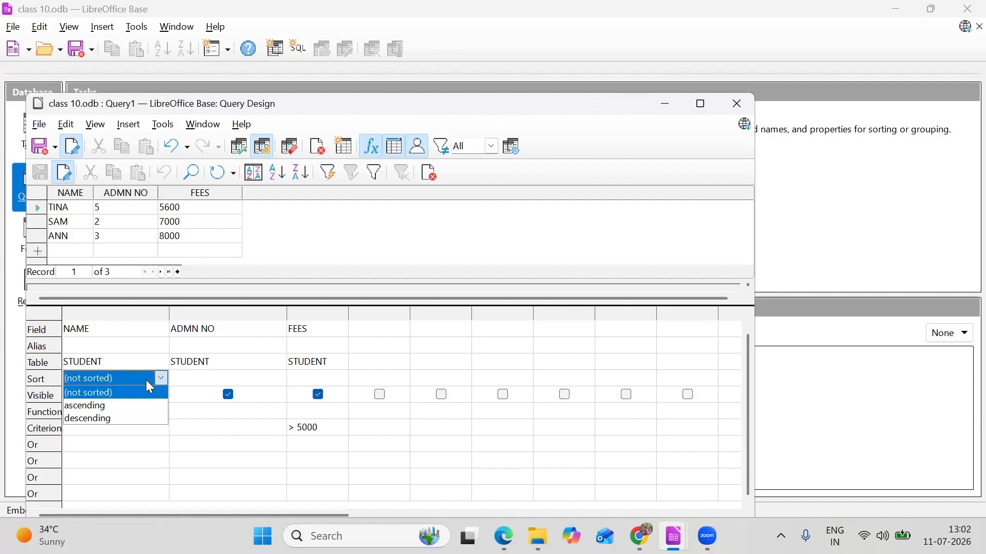
left_click(119, 405)
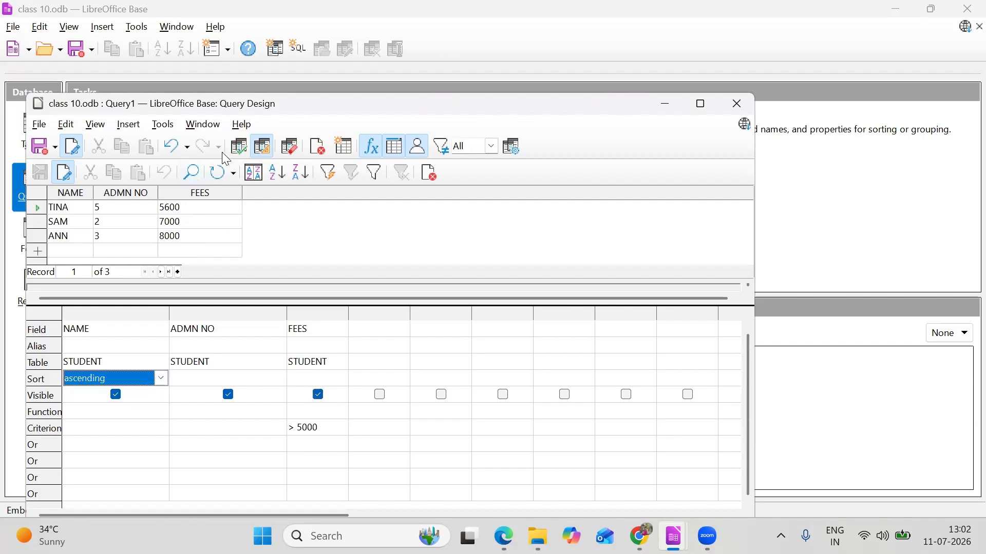
left_click(238, 149)
Hide the FEES field, run the query to view the output without it, and make FEES visible again
left_click(318, 395)
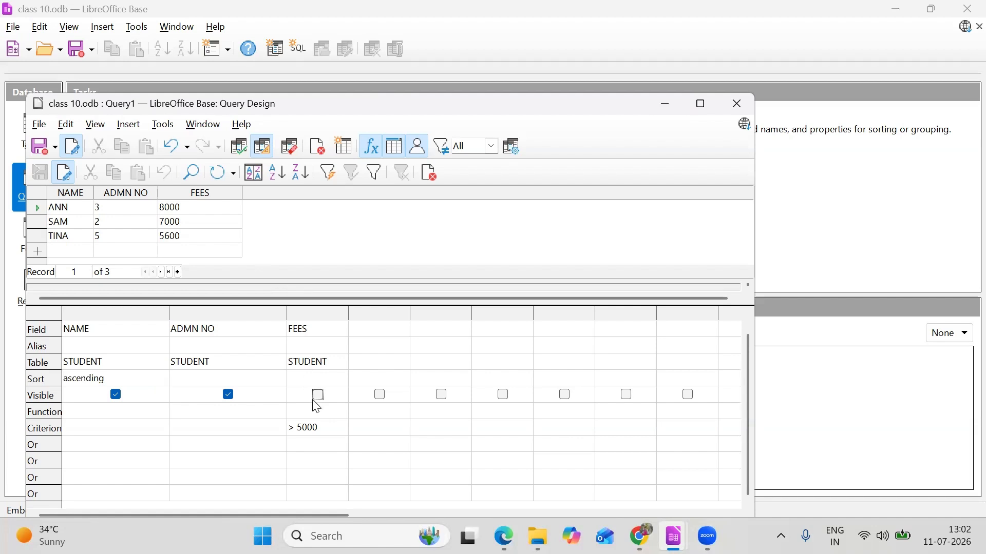
left_click(235, 148)
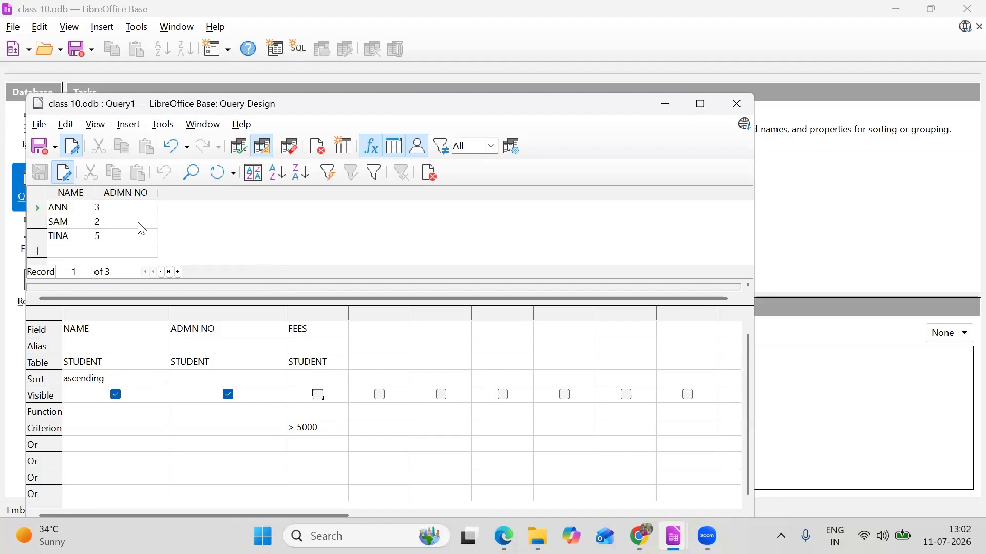
left_click(318, 395)
Give the ADMN NO field the alias ADMISSION NO and run the query
left_click(220, 331)
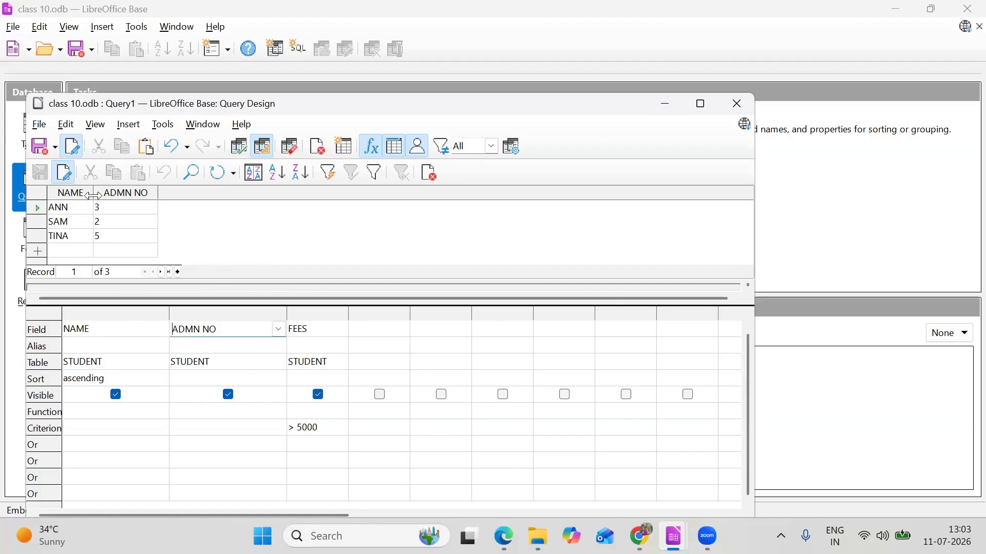
left_click(204, 347)
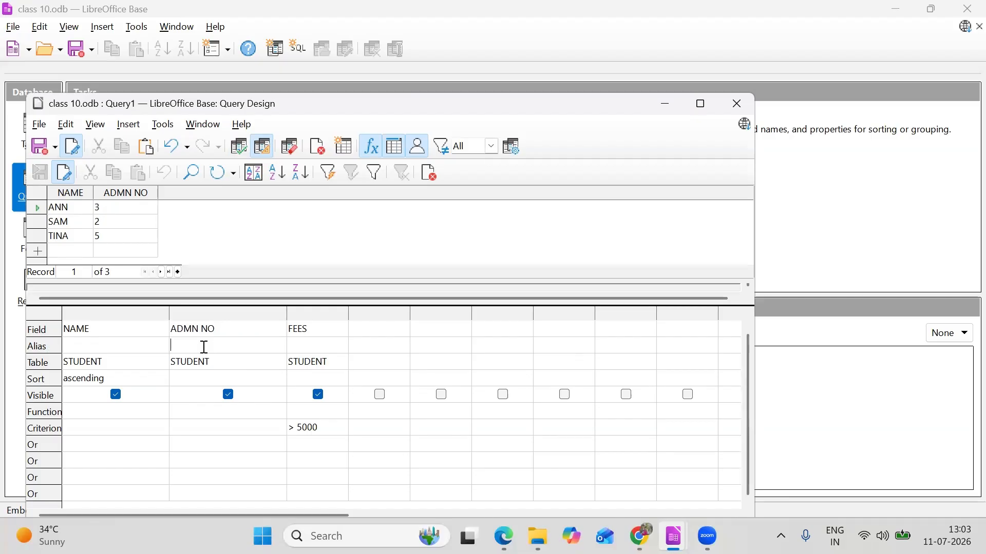
type("ADMISSION NO")
left_click(239, 147)
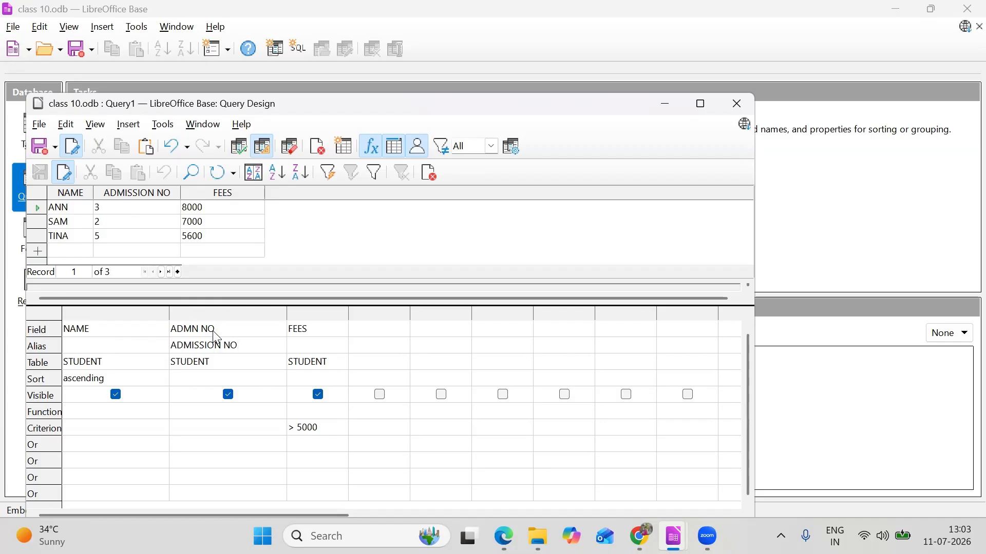
Clear the criterion of the FEES field and activate its Function cell
left_click(331, 428)
key("Delete")
key("Delete")
key("Delete")
key("Delete")
key("Delete")
key("Delete")
left_click(330, 412)
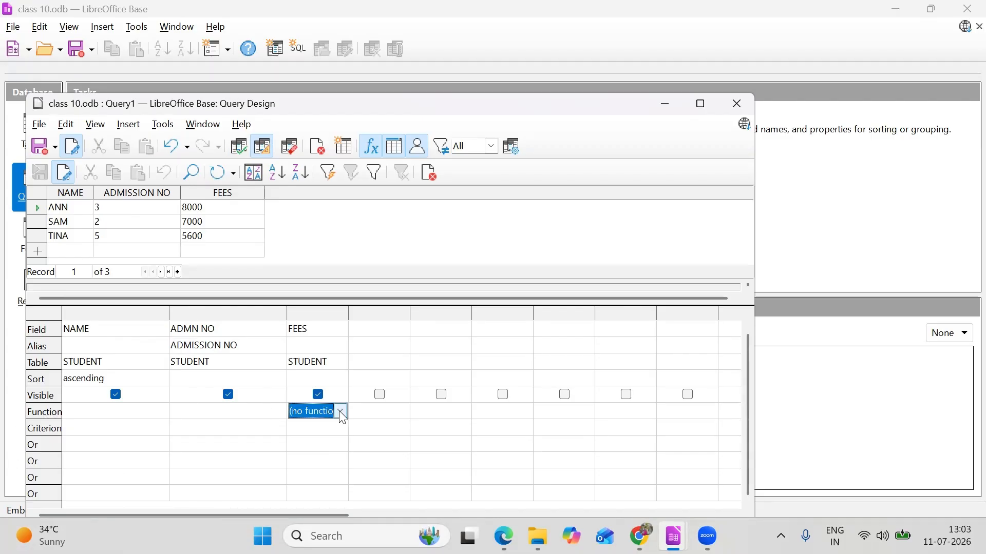
Close the query design and save the query as Query1
left_click(740, 101)
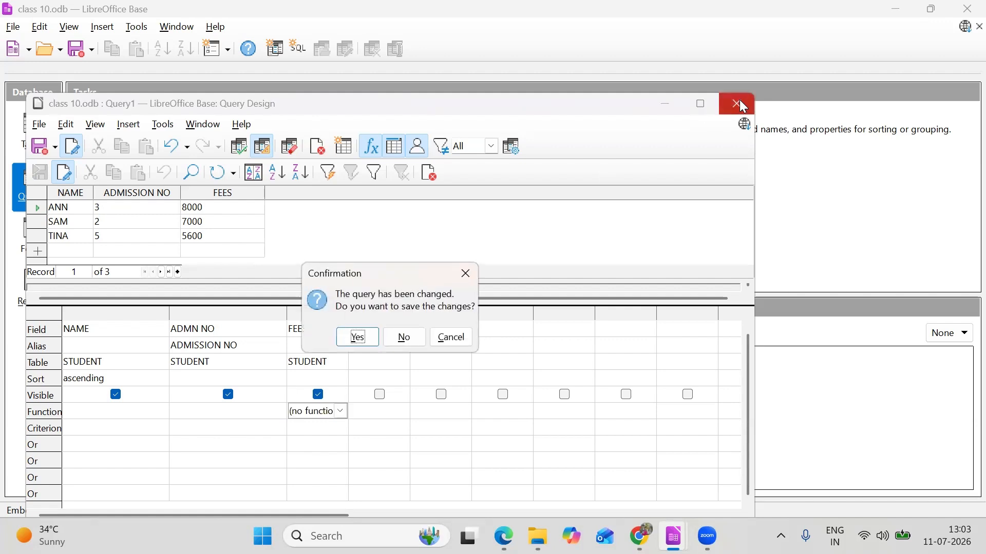
left_click(358, 339)
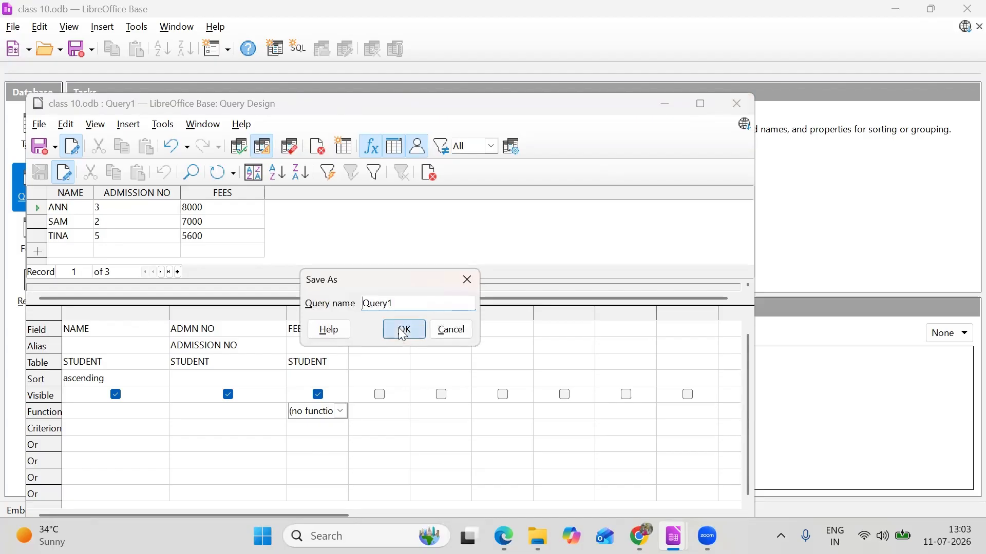
left_click(403, 329)
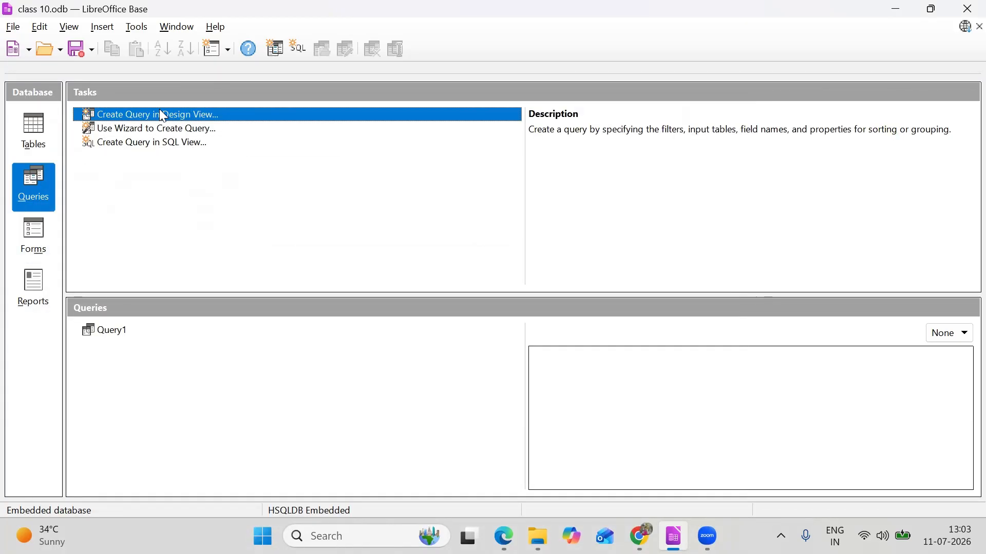
Start another query in Design View and add the STUDENT table to it
left_click(159, 110)
left_click(358, 240)
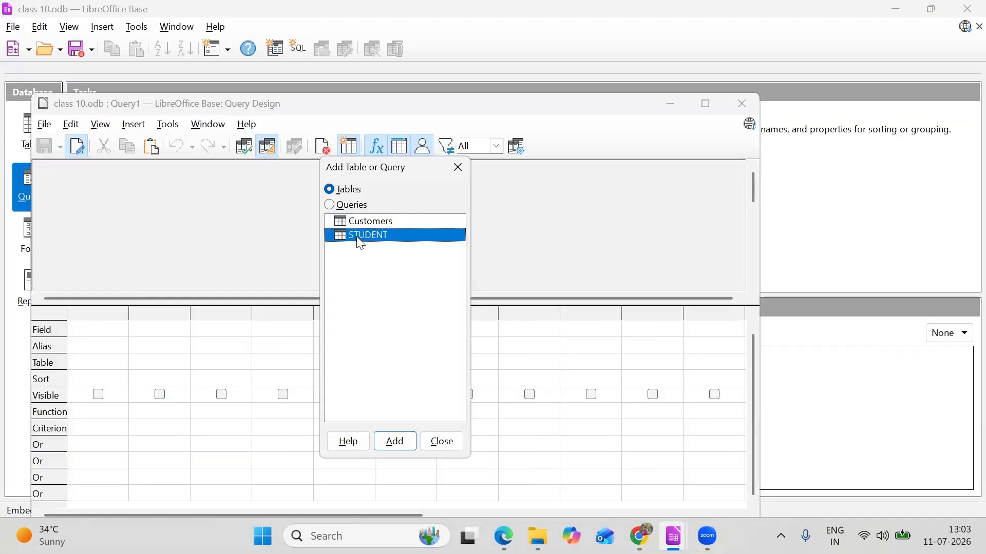
left_click(399, 446)
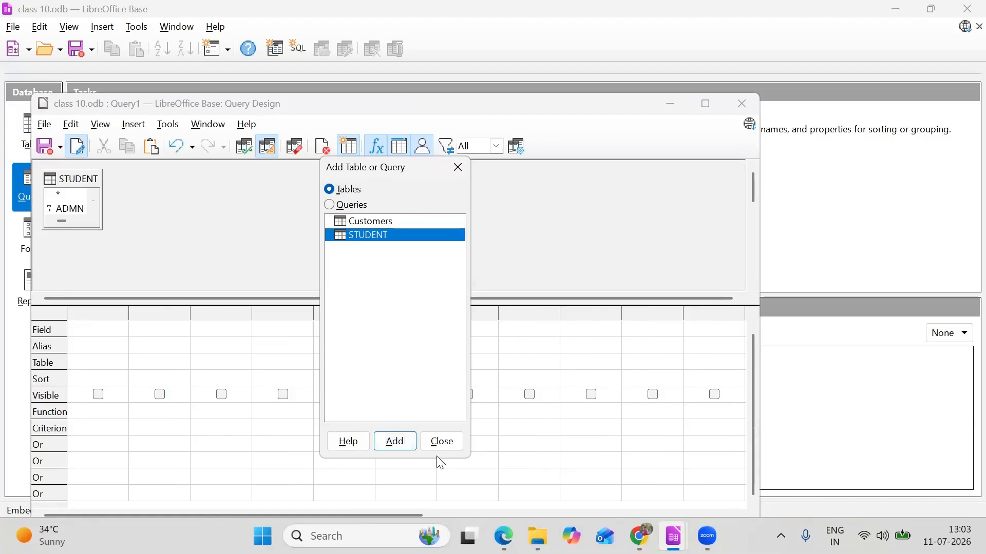
Add the STUDENT table's FEES field as the first query column with the Maximum function and run the query
left_click(442, 447)
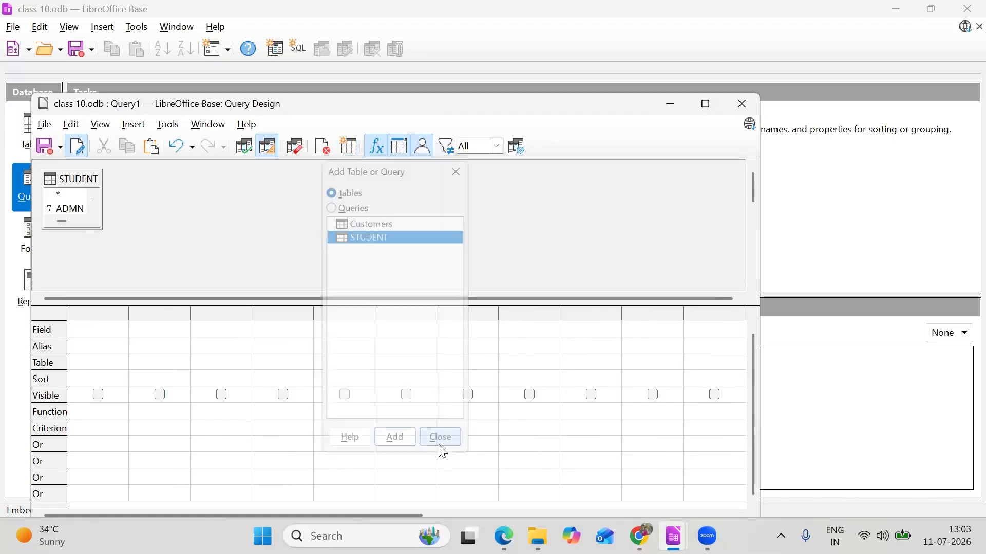
left_click(123, 334)
left_click(120, 330)
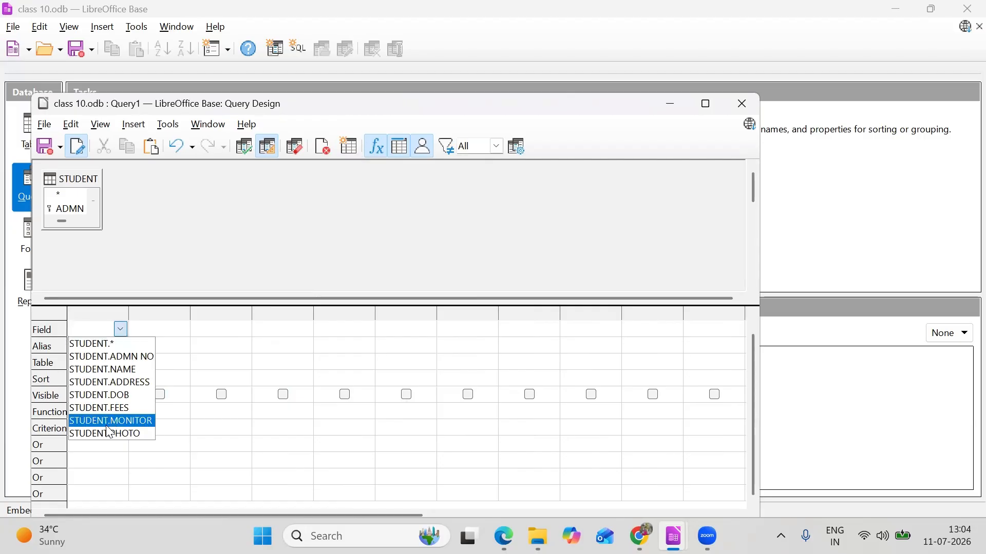
left_click(119, 408)
left_click(121, 410)
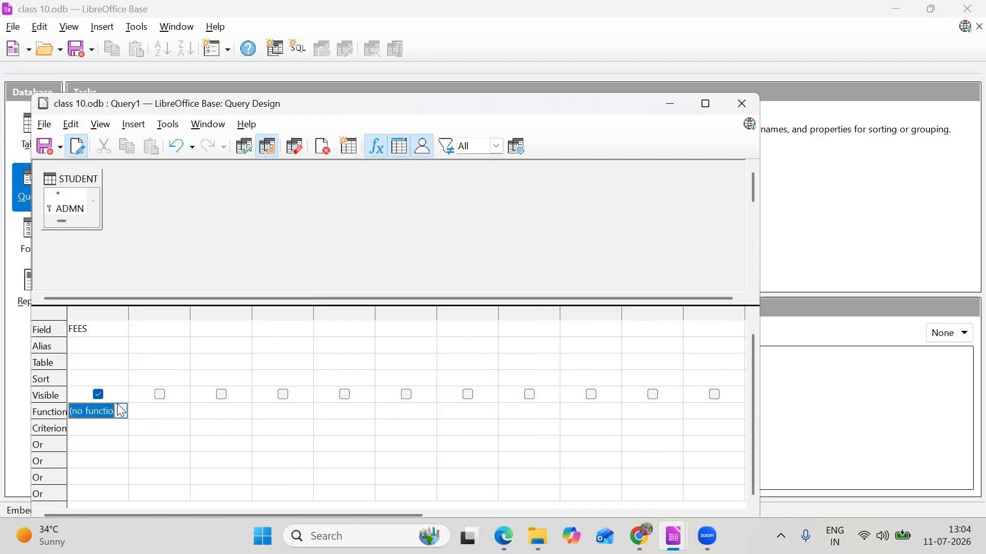
left_click(122, 411)
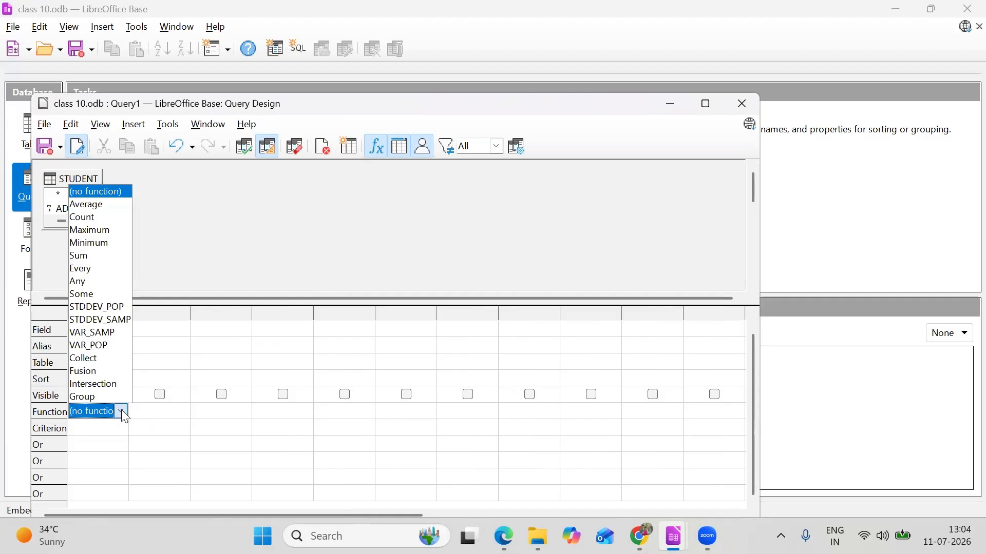
left_click(101, 234)
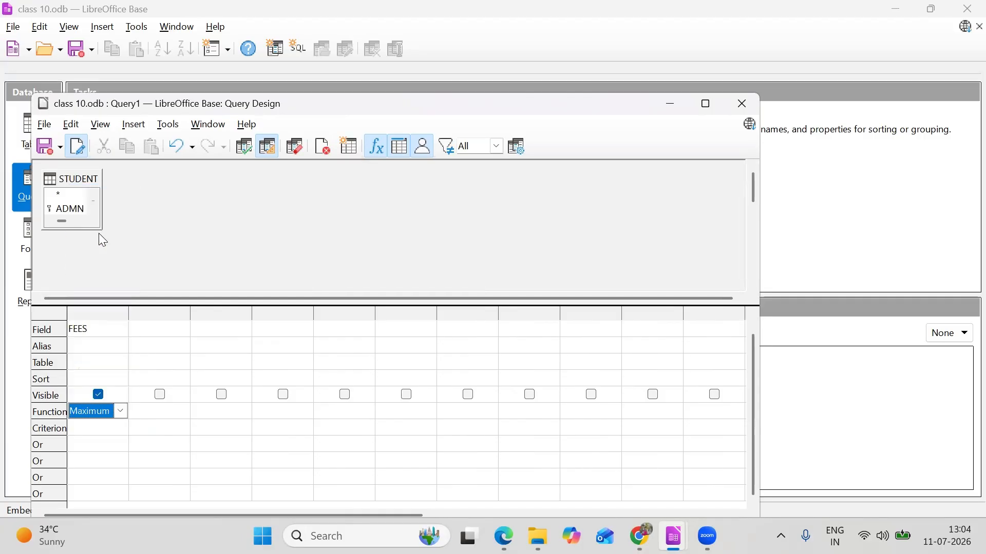
left_click(245, 147)
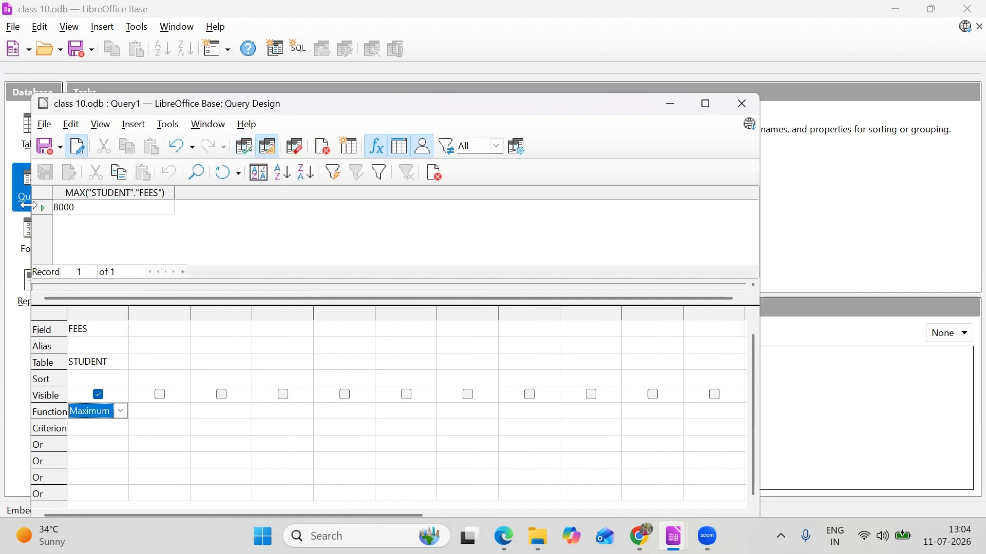
Try to add the NAME field as the second column beside the maximum FEES and run the query
left_click(187, 334)
left_click(185, 330)
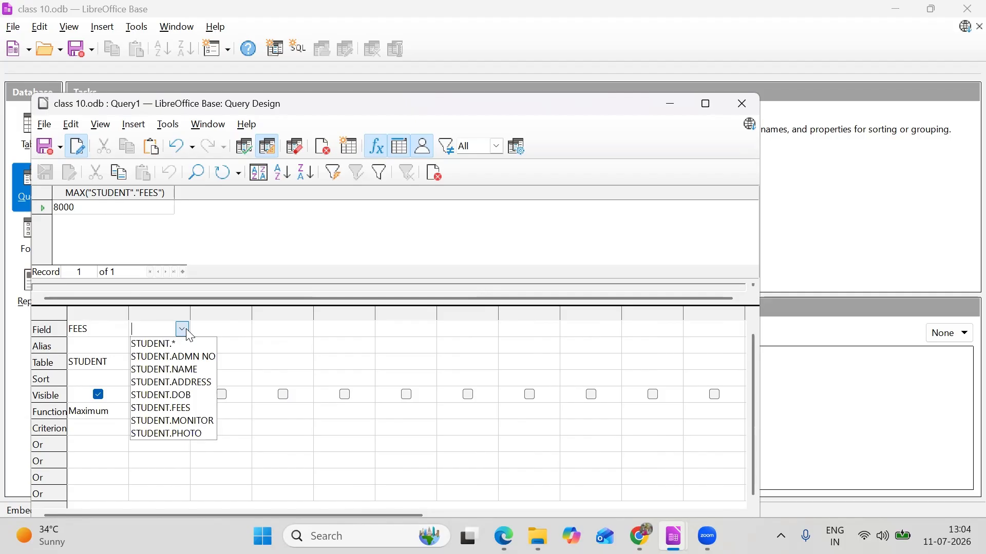
left_click(183, 368)
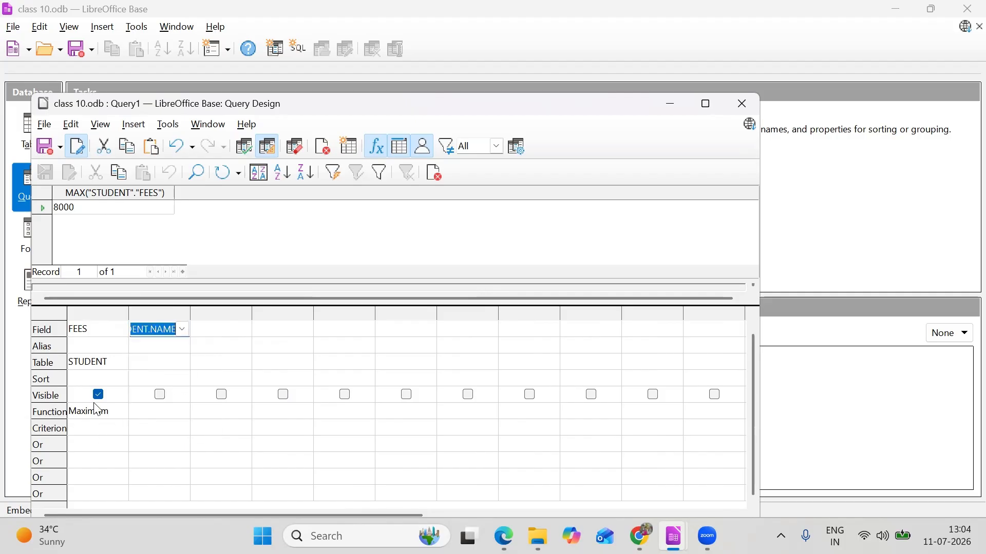
left_click(243, 148)
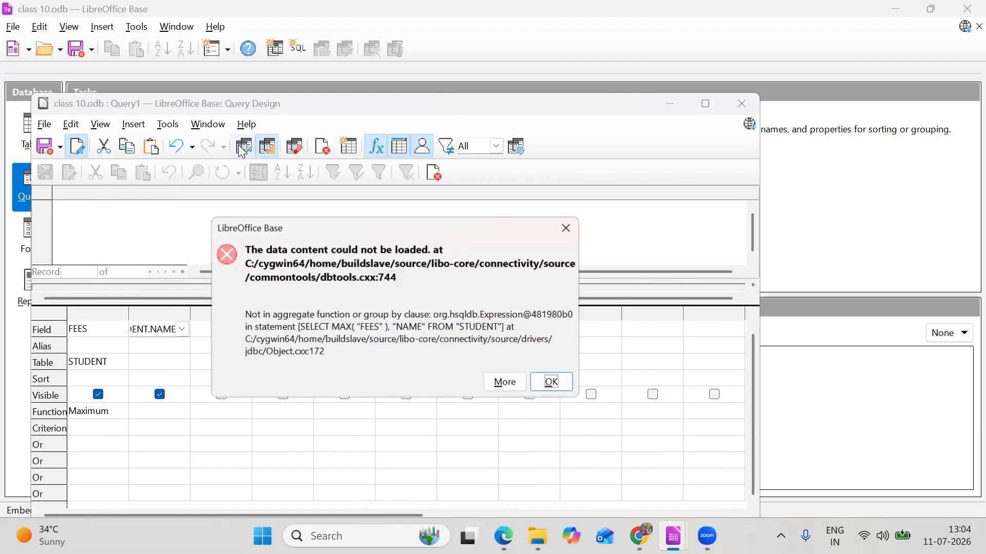
left_click(553, 382)
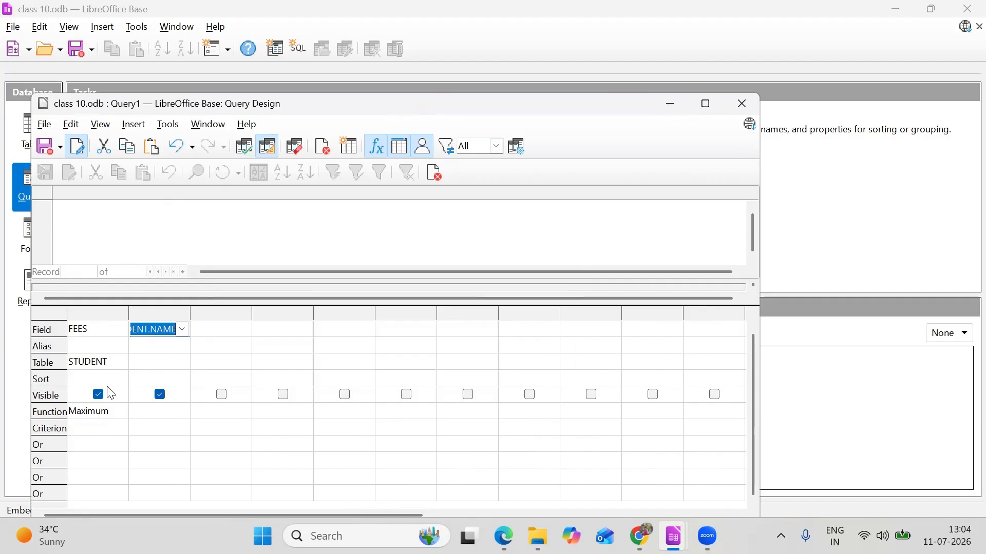
left_click(117, 417)
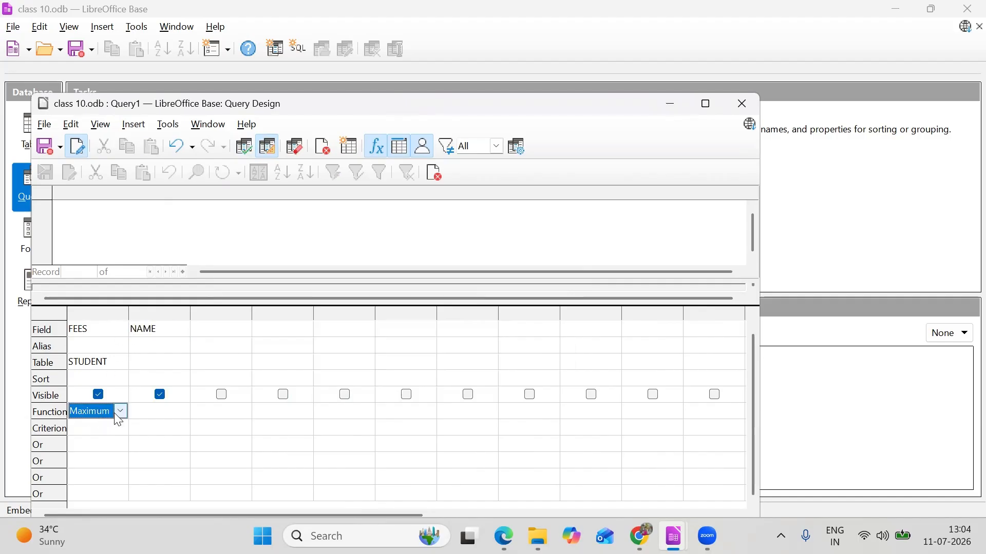
left_click(120, 413)
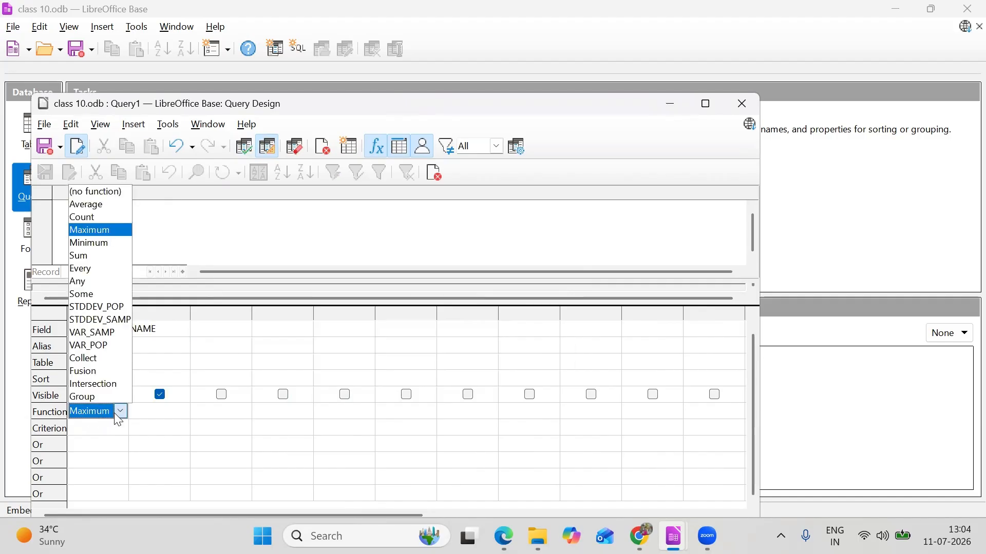
left_click(119, 414)
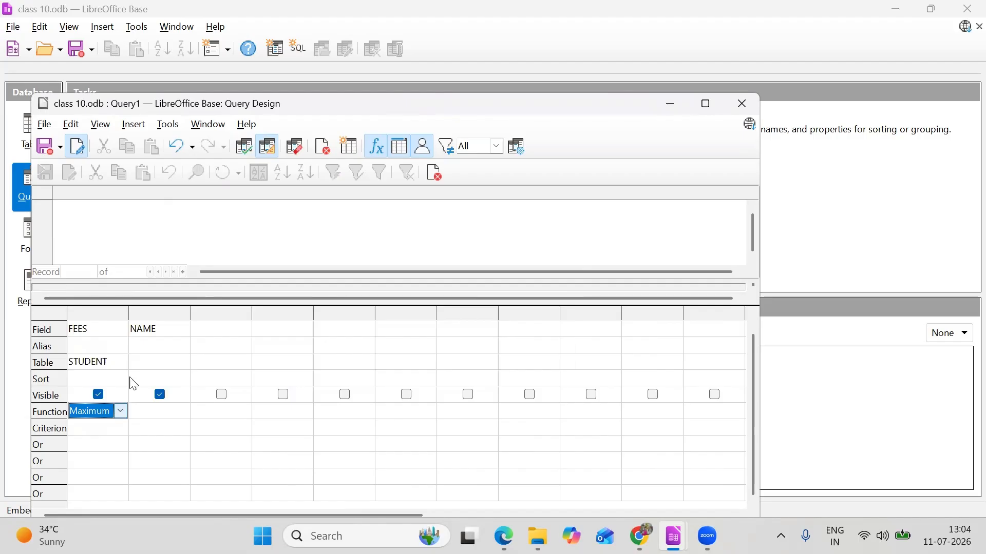
Change the second column's field to FEES, give it the Minimum function and run the query
left_click(181, 340)
left_click(177, 333)
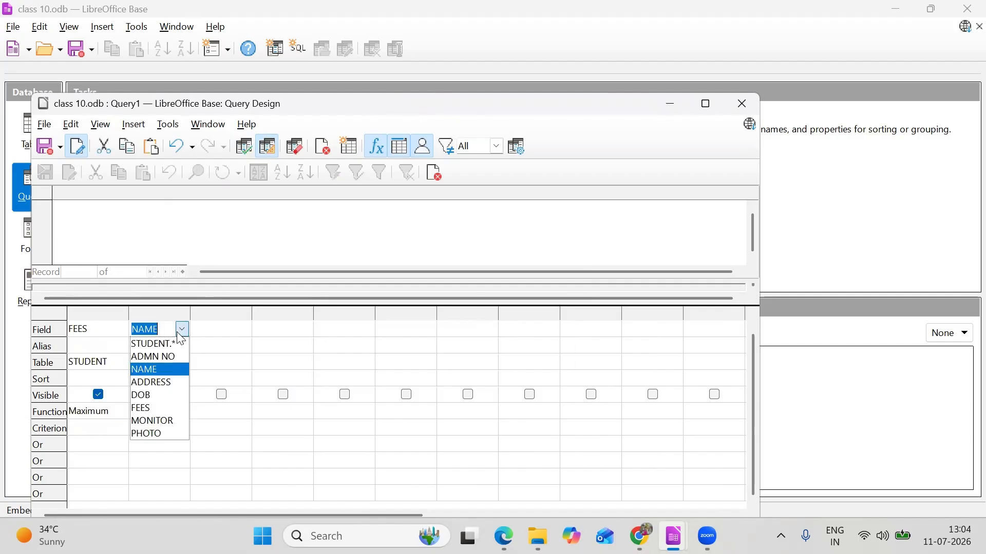
left_click(159, 408)
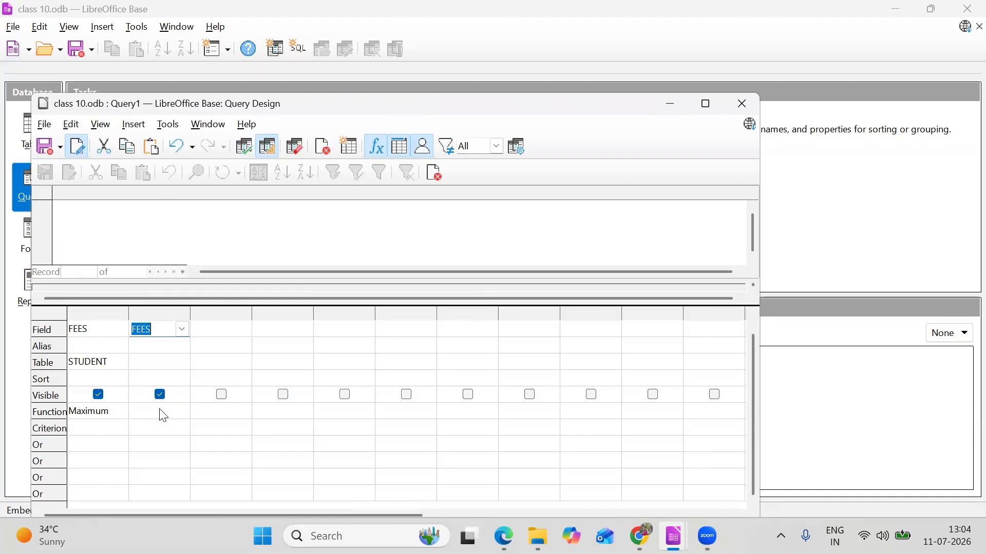
left_click(177, 412)
left_click(181, 413)
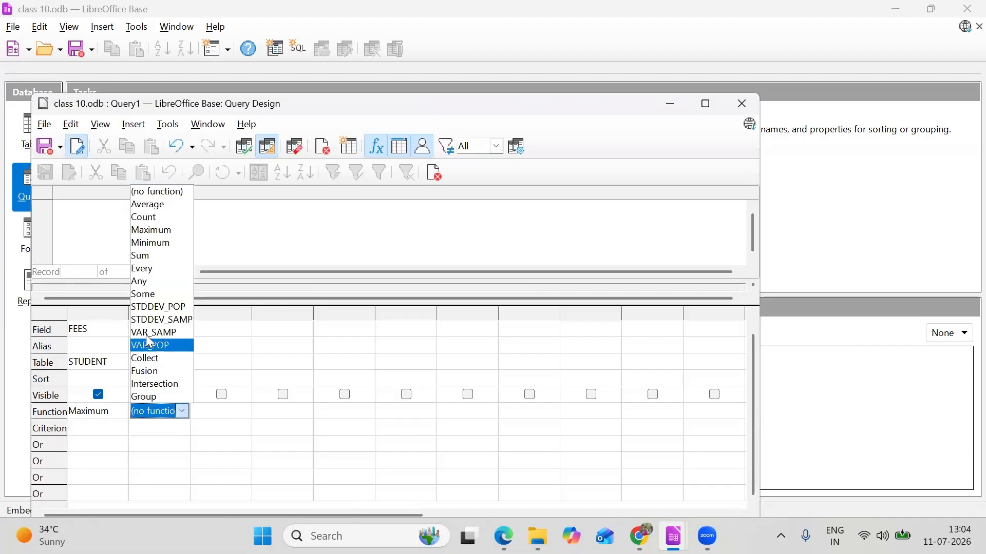
left_click(153, 242)
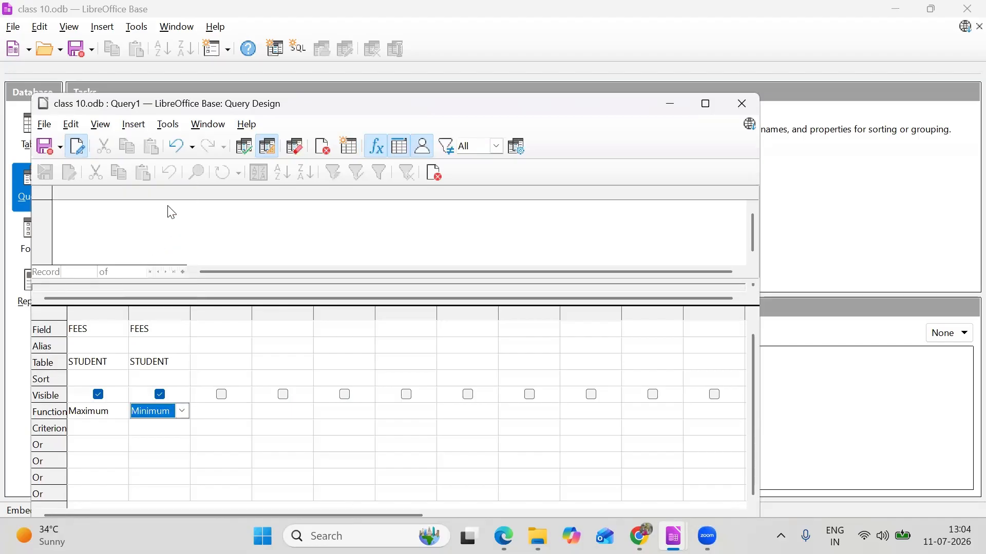
left_click(241, 147)
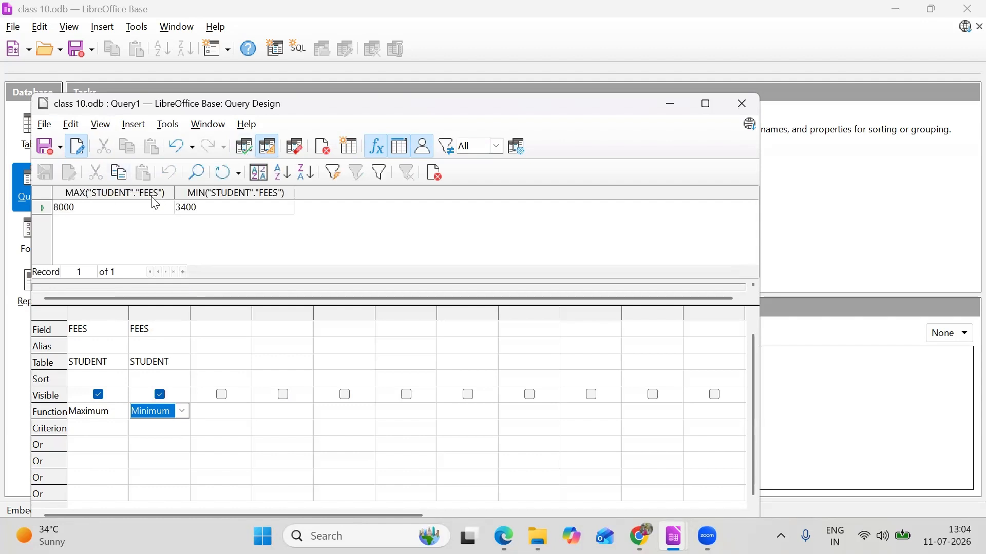
Add FEES as the third query column with the Average function and run the query
left_click(222, 331)
left_click(245, 332)
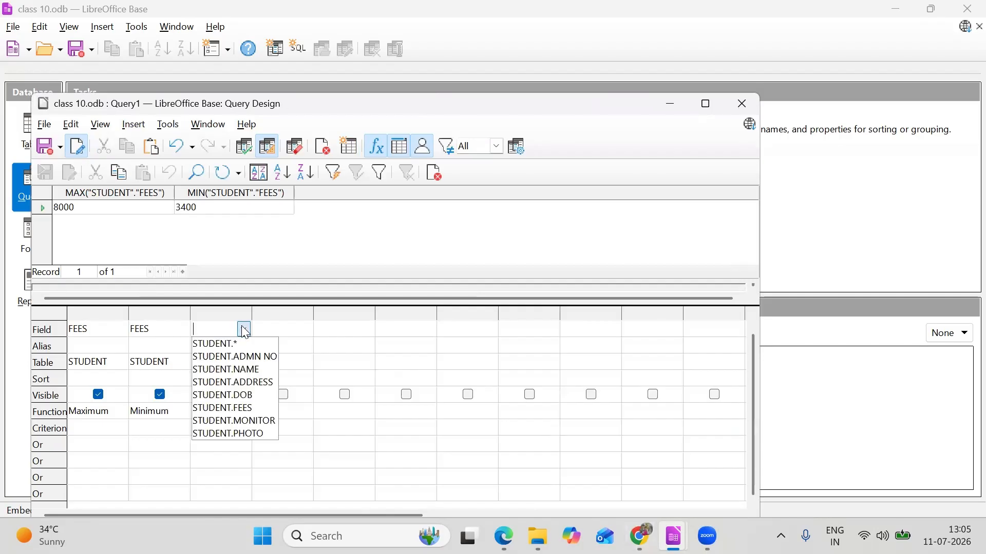
left_click(238, 407)
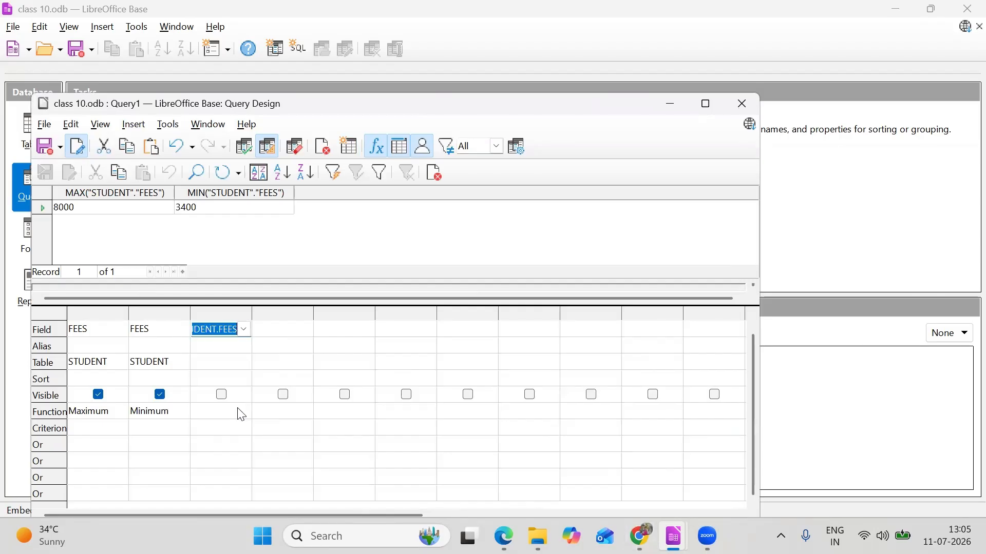
left_click(238, 409)
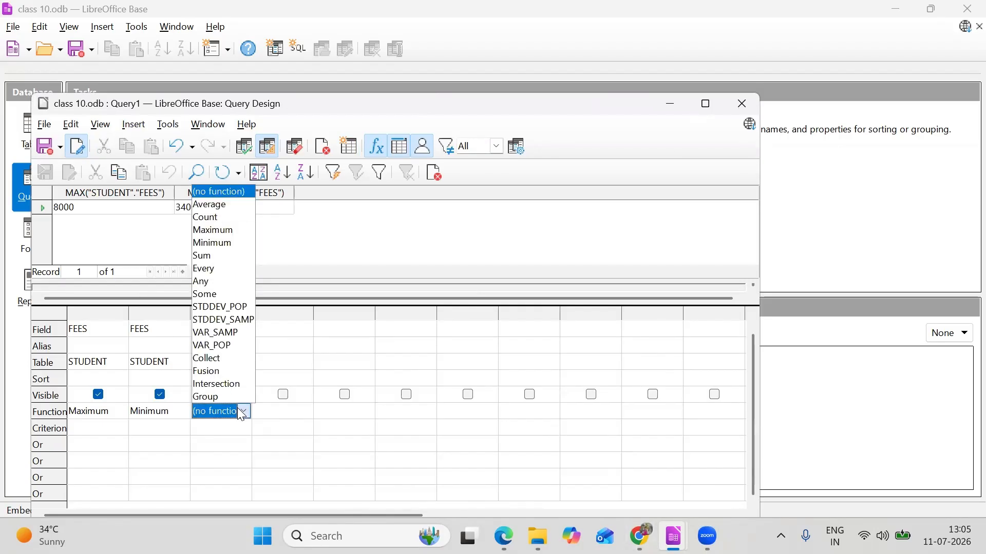
left_click(223, 207)
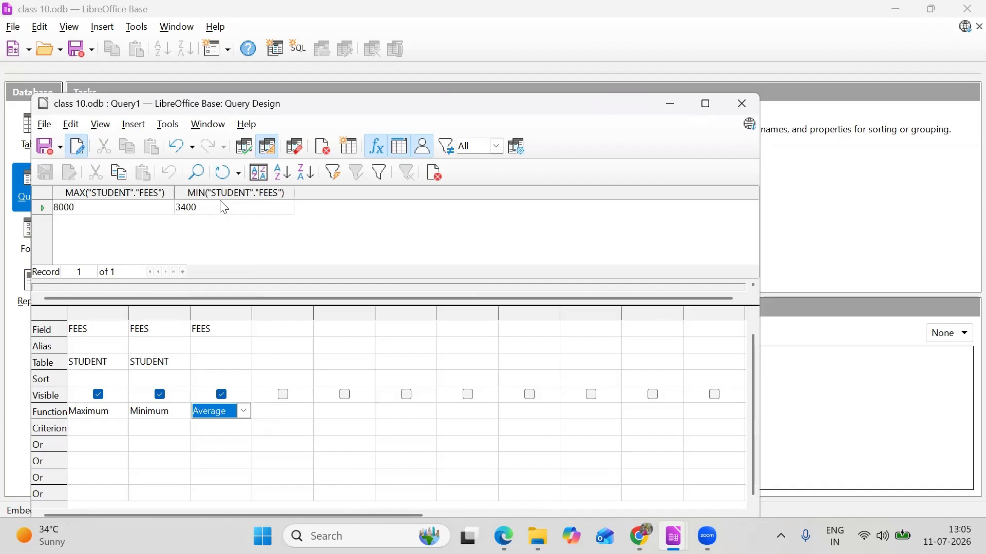
left_click(239, 149)
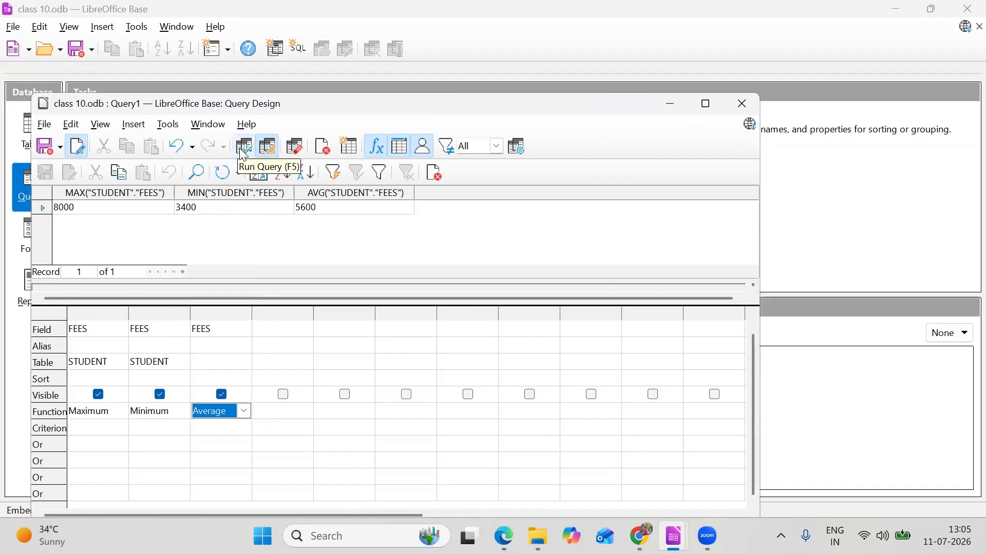
Try the Every function on the first FEES column and run the query
left_click(123, 412)
left_click(123, 411)
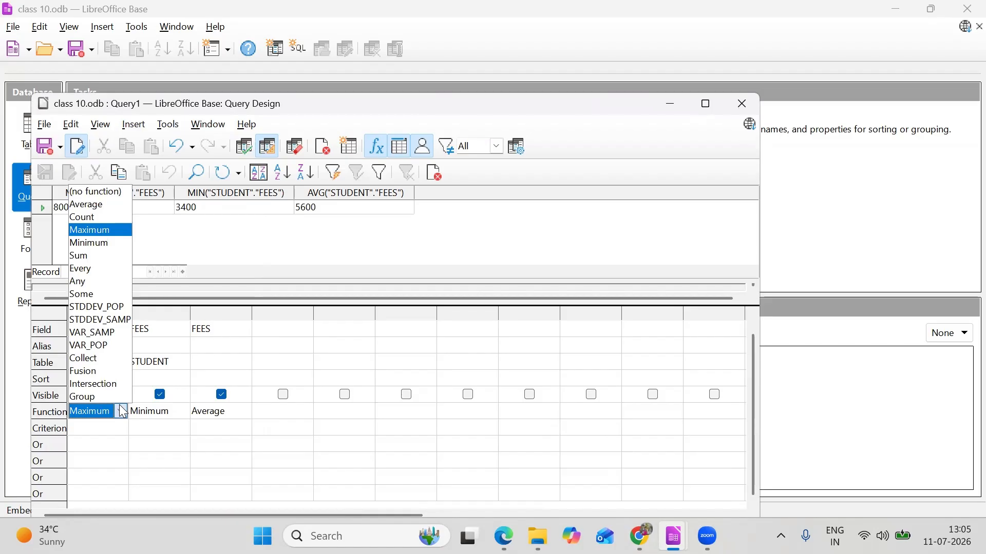
left_click(94, 268)
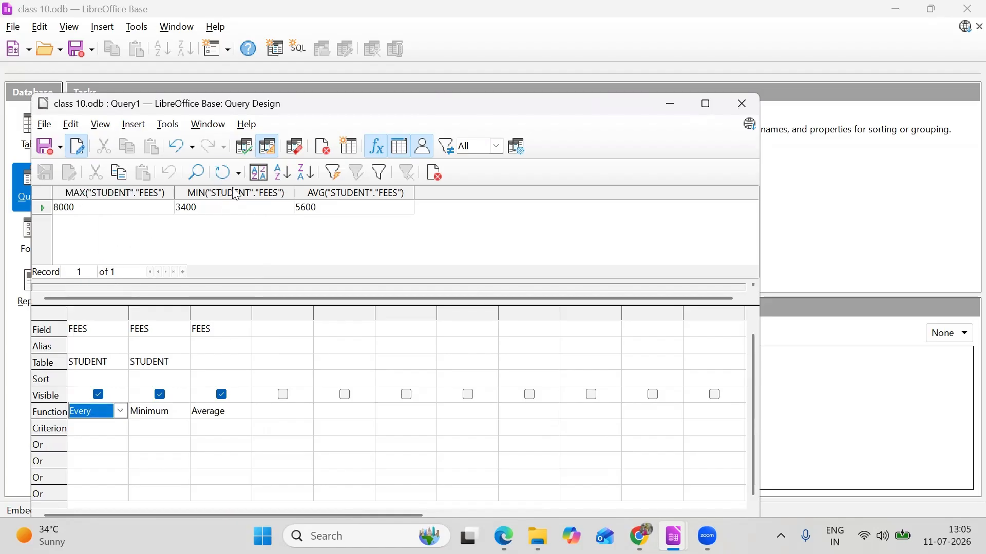
left_click(240, 148)
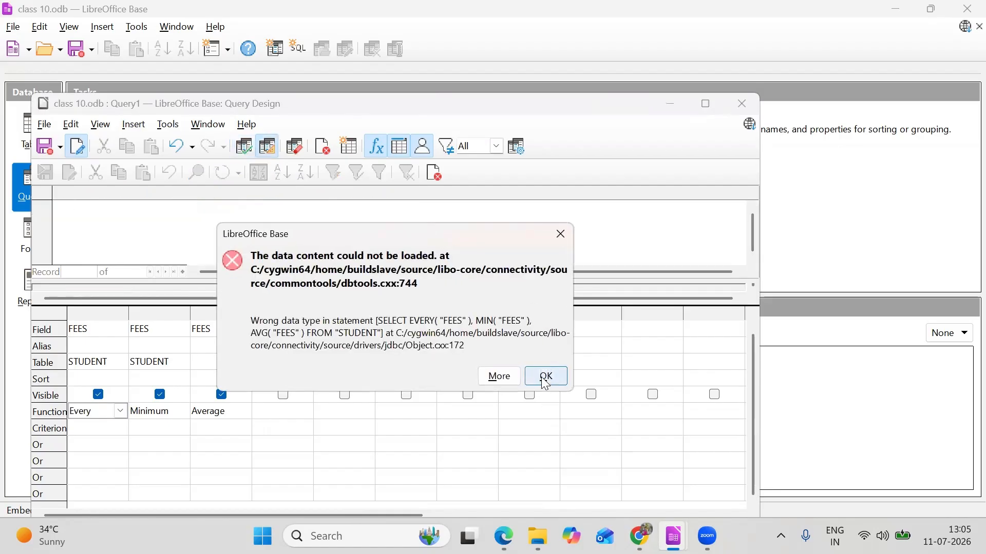
left_click(545, 384)
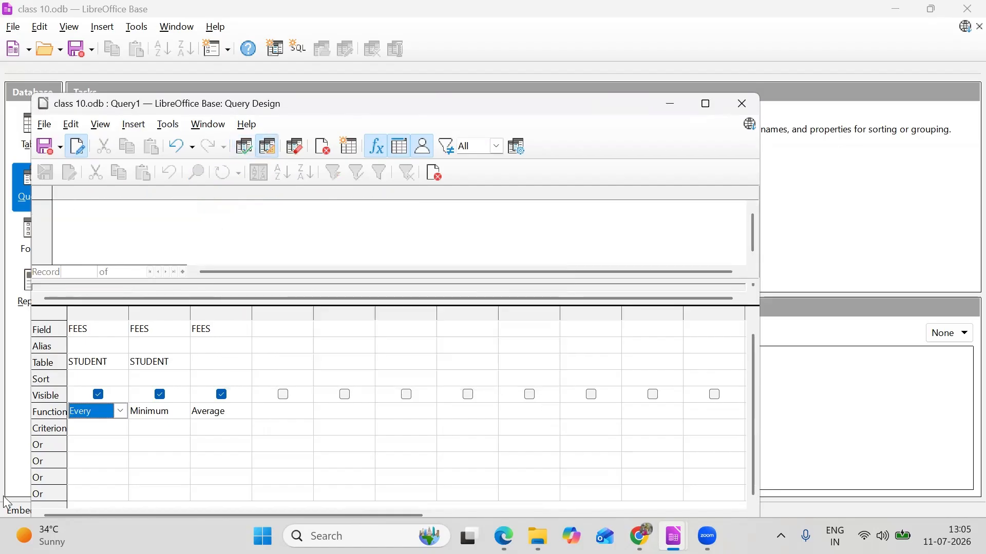
Set the first FEES column's function to Sum and run the query
left_click(123, 414)
left_click(82, 256)
left_click(247, 146)
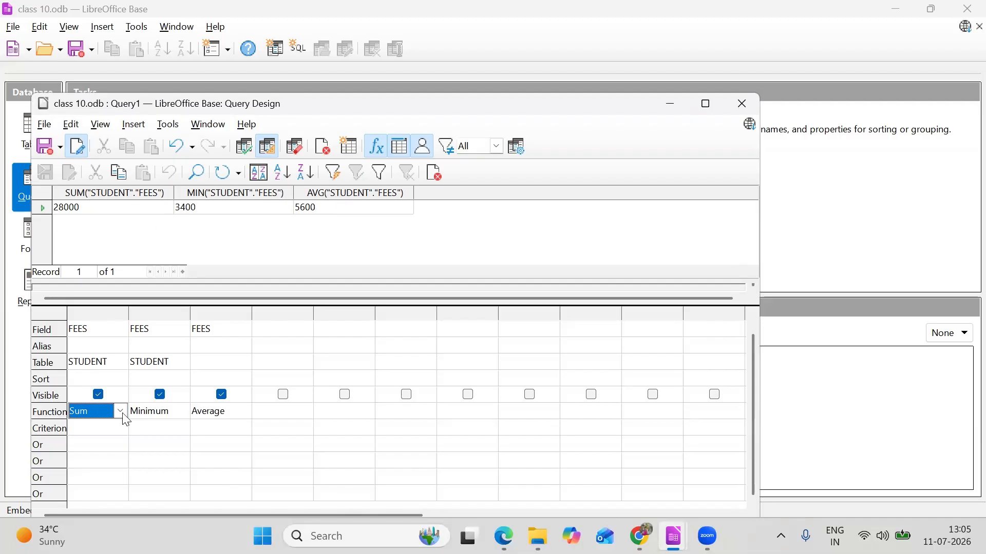
Give the Sum column the alias TOTAL FEES and the Minimum column the alias MANIMUM FEES
left_click(118, 343)
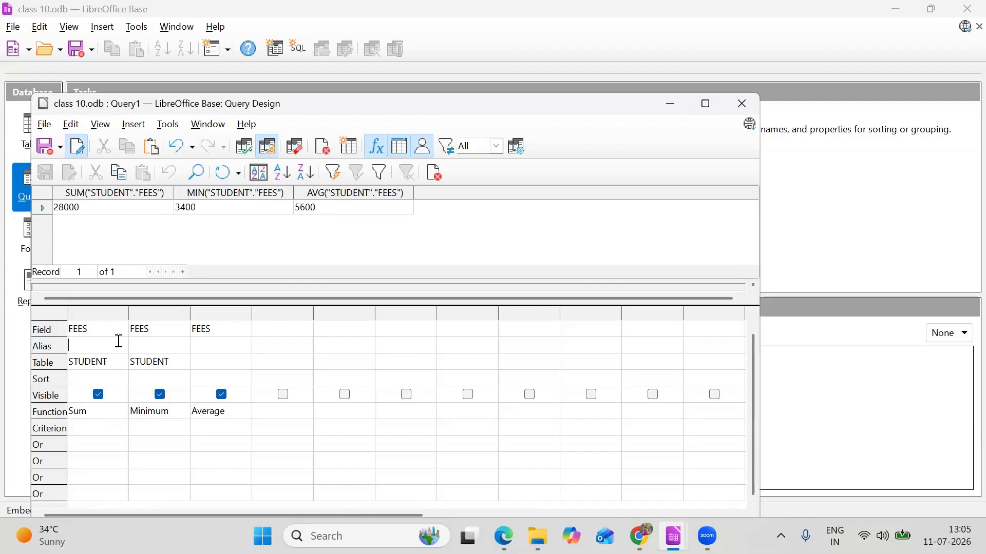
type("TOTAL FEES")
key("Tab")
type("MAX")
type("IMUM")
type(" FE")
key("BackSpace")
key("BackSpace")
key("BackSpace")
key("BackSpace")
key("BackSpace")
type("NIMEES")
key("Return")
Give the Average column the alias AVERAGE FEES and run the query
type("AVERAGE")
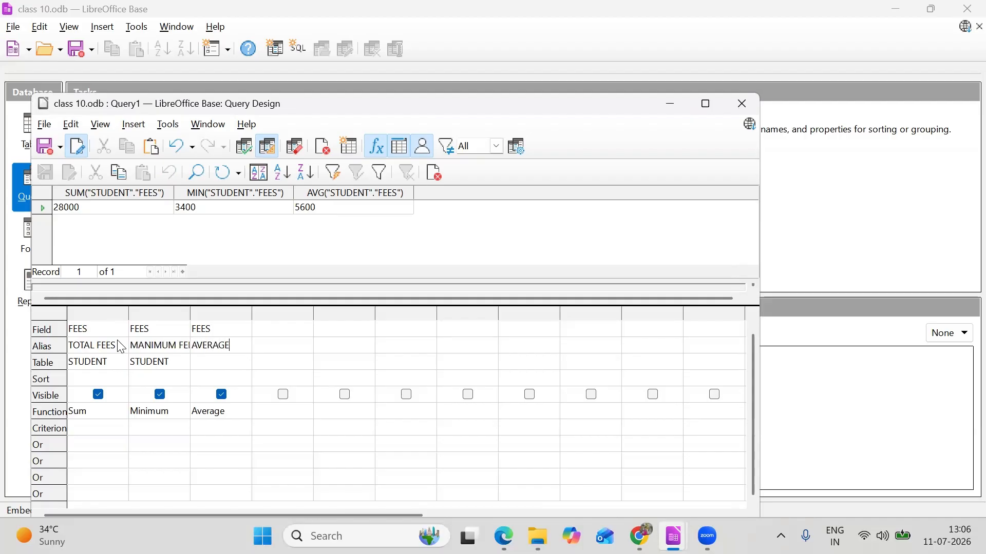
type(" FEES")
left_click(247, 149)
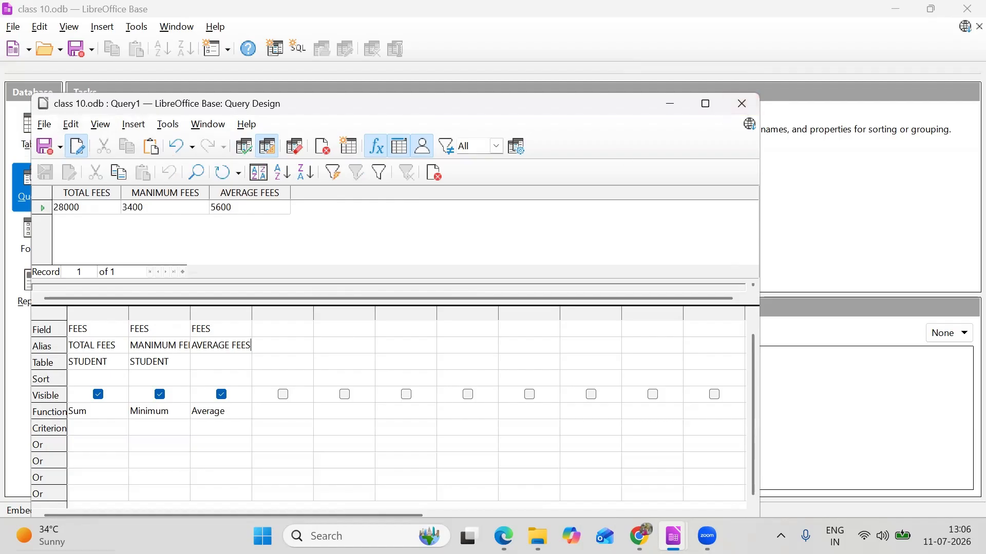
left_click(126, 415)
left_click(123, 412)
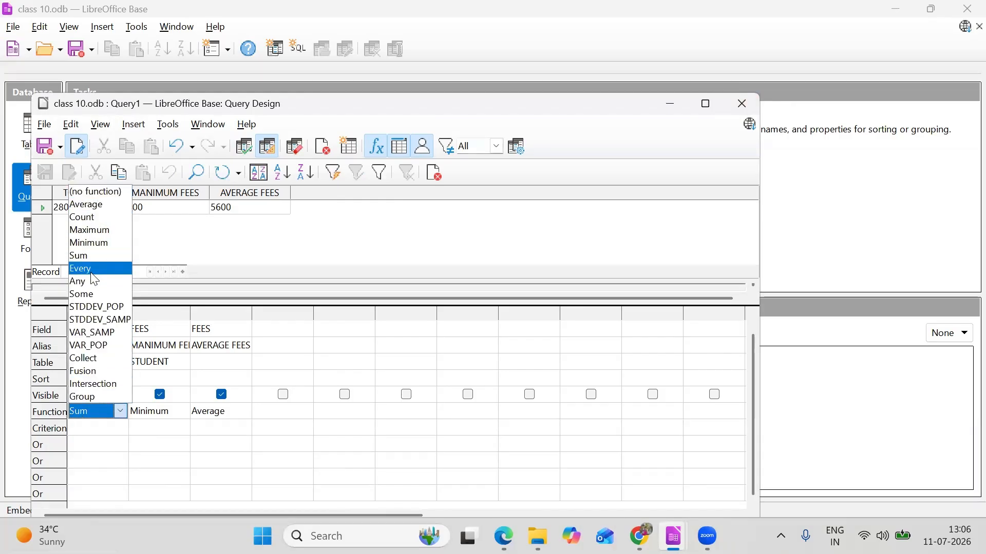
left_click(436, 435)
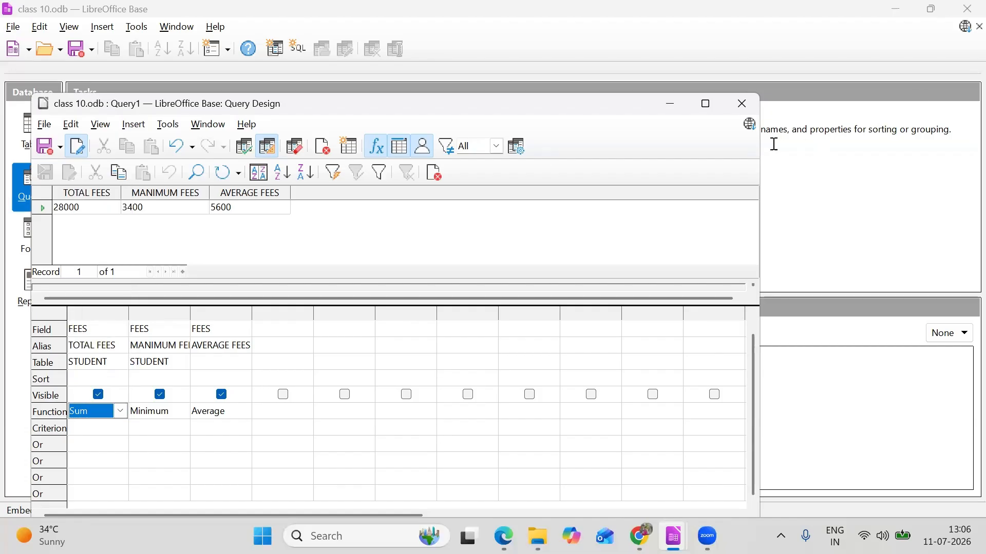
Close the query design and save the query as Query2
left_click(745, 111)
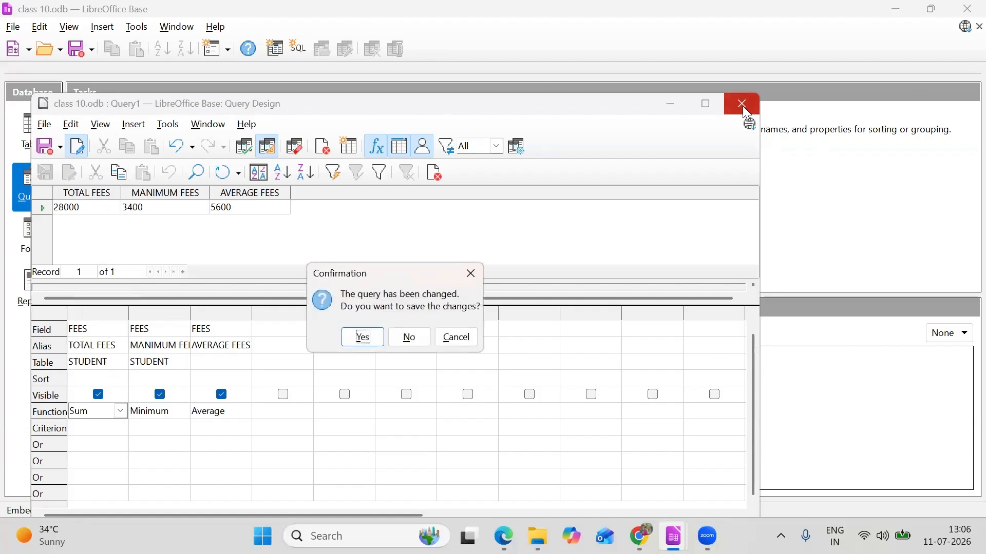
left_click(367, 346)
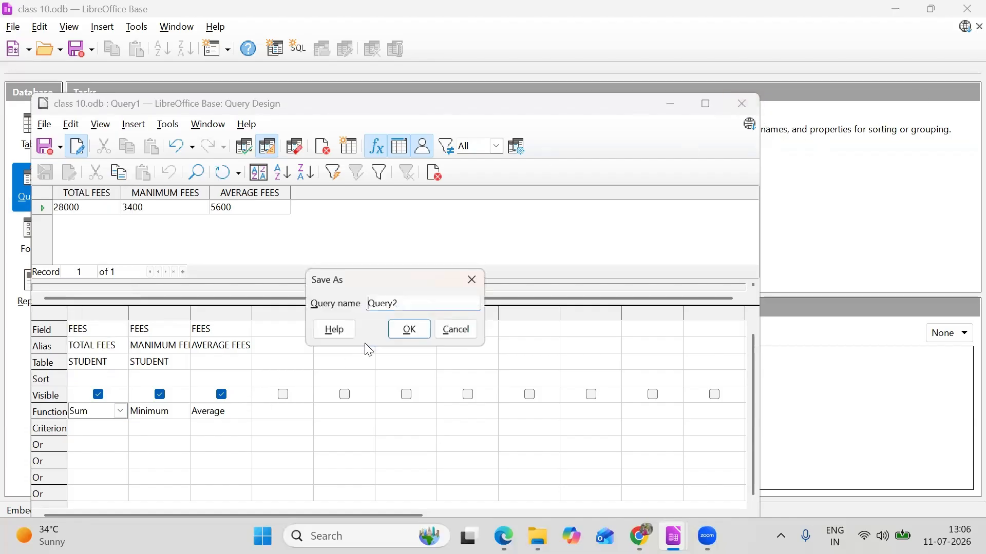
left_click(410, 329)
Add a CLASS field of type Text [ VARCHAR ] to the STUDENT table design, save it and close the design
left_click(46, 130)
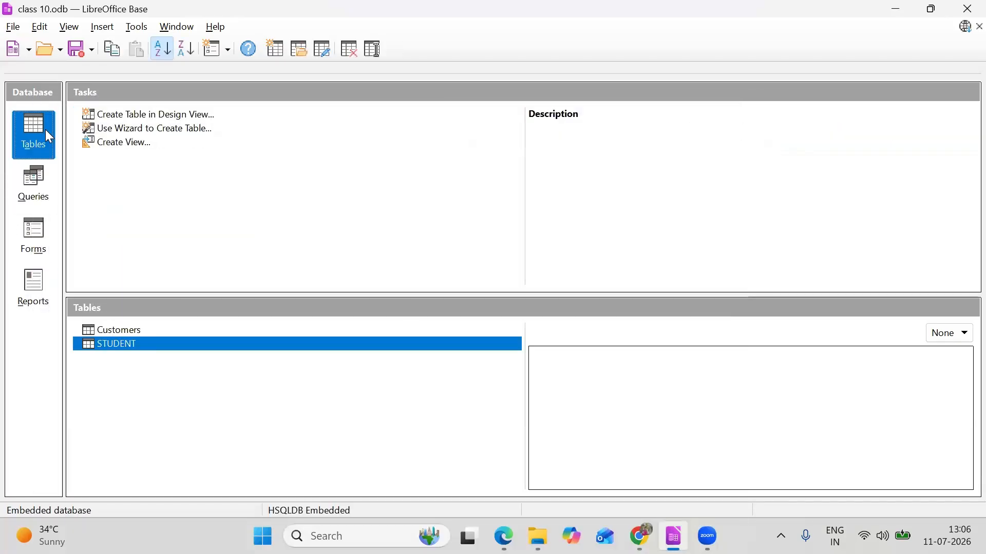
right_click(178, 344)
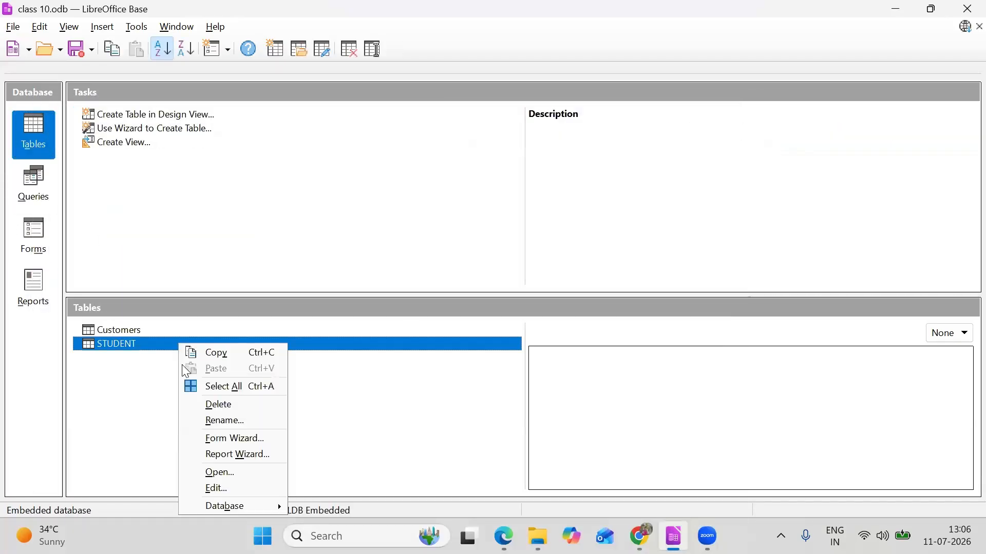
left_click(214, 487)
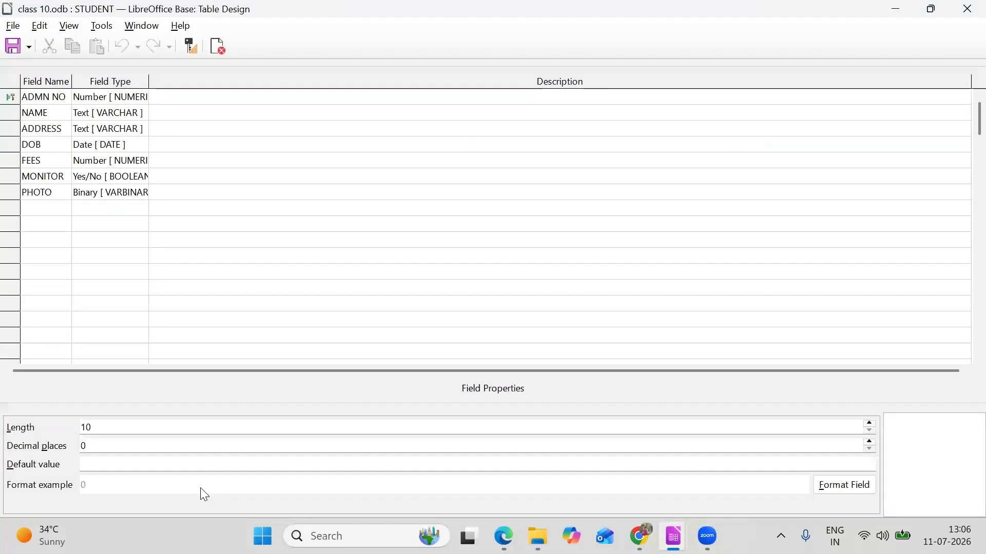
left_click(38, 208)
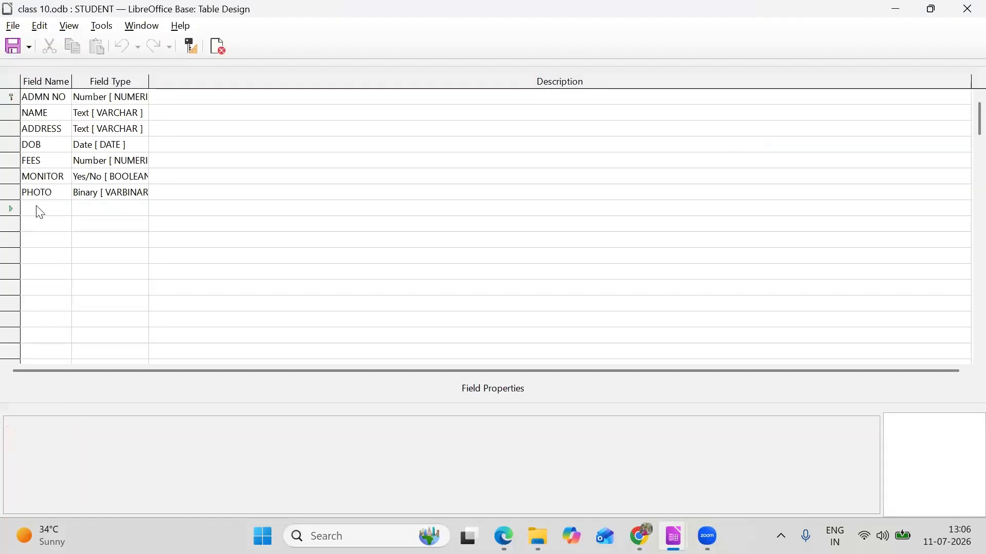
type("CLASS")
key("Tab")
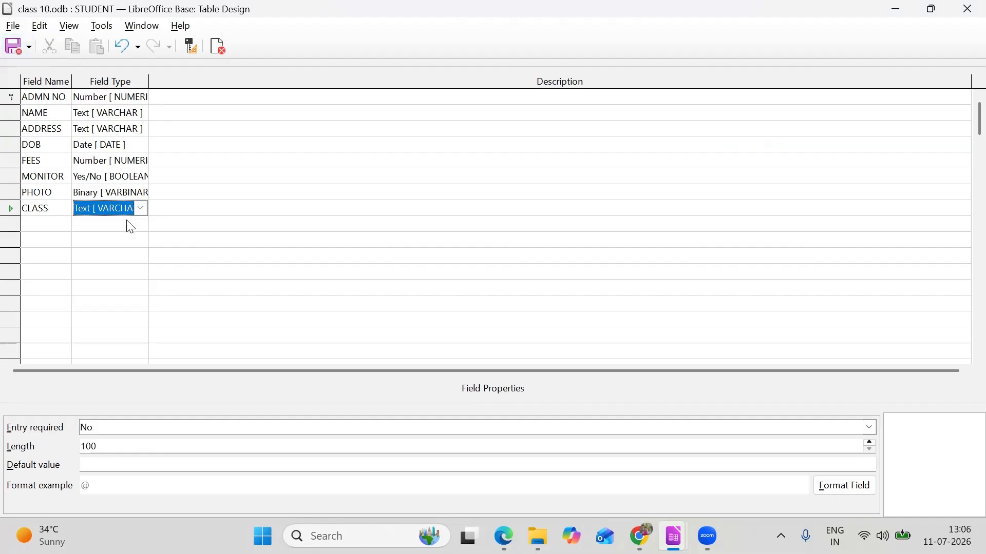
left_click(16, 49)
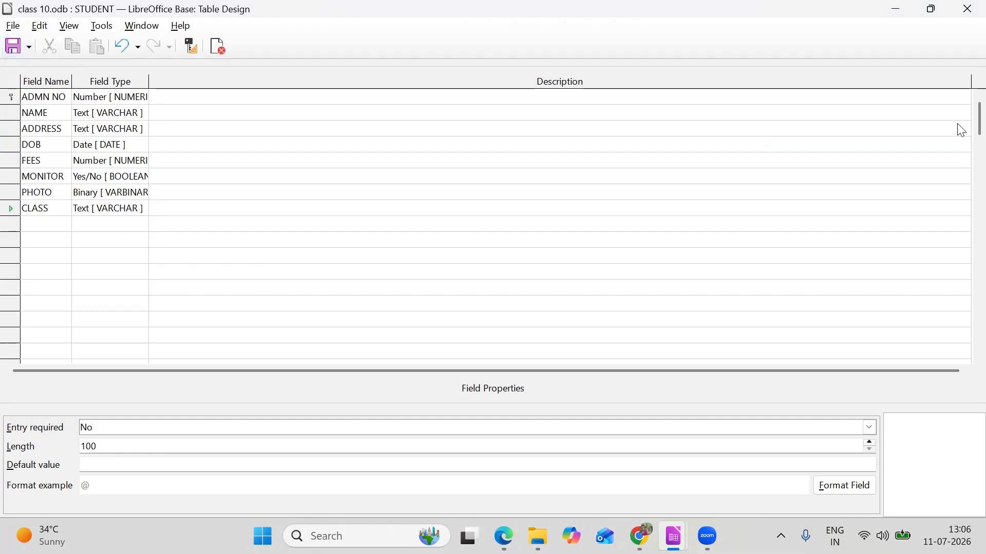
left_click(967, 9)
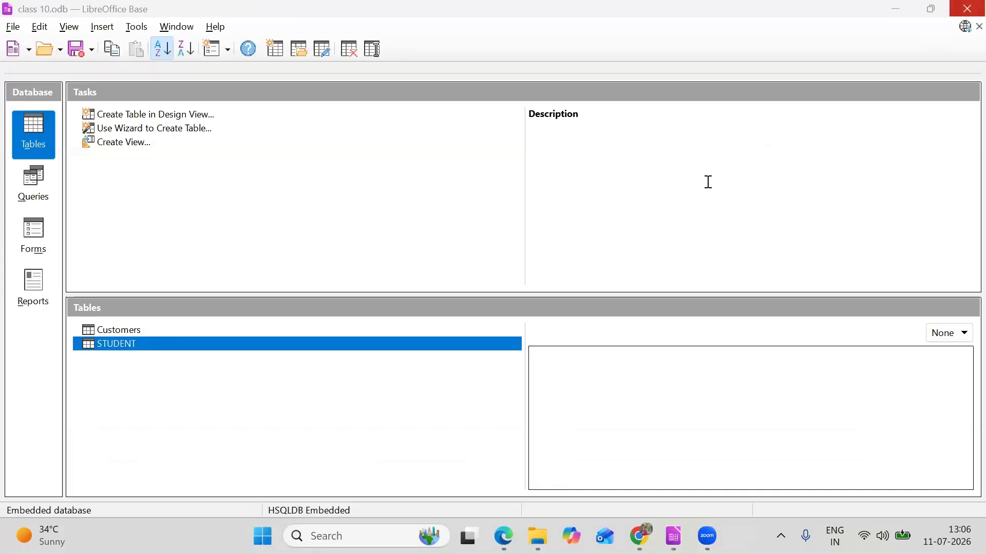
Fill the CLASS column of the five STUDENT records with X, IX, X, X and IX in displayed order, saving the changes
double_click(226, 343)
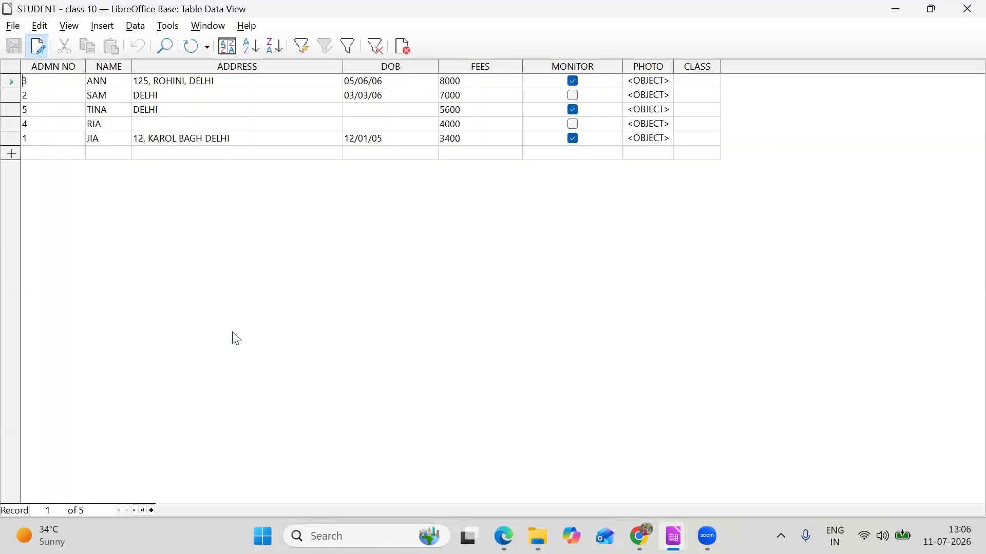
left_click(711, 79)
type("X")
key("Down")
type("IX")
key("Down")
type("X")
key("Down")
type("X")
key("Down")
type("IX")
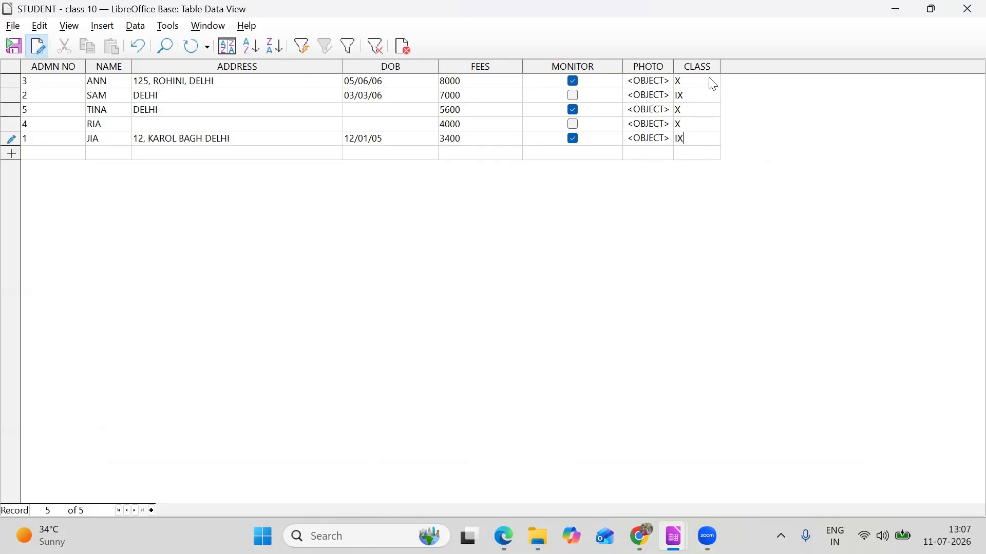
left_click(969, 9)
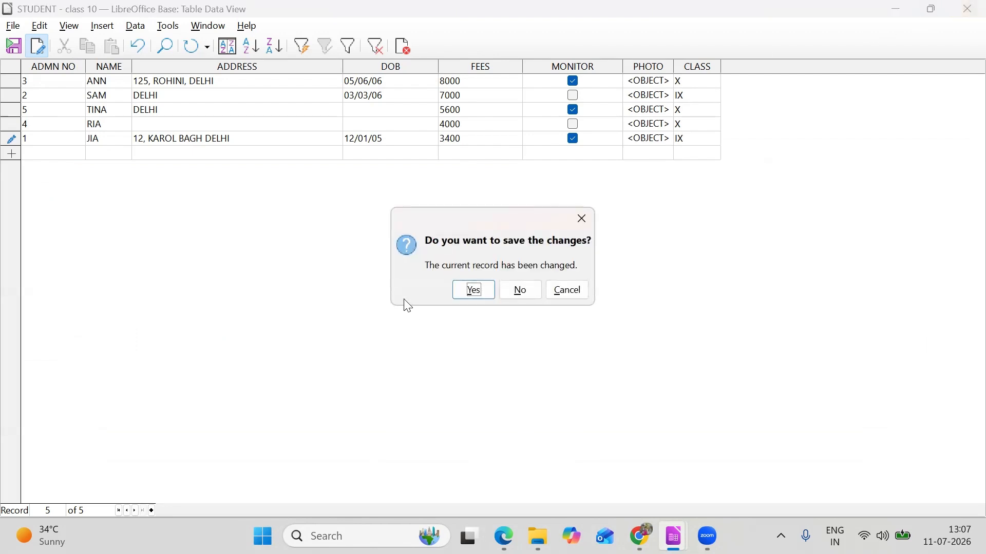
left_click_drag(473, 226, 481, 105)
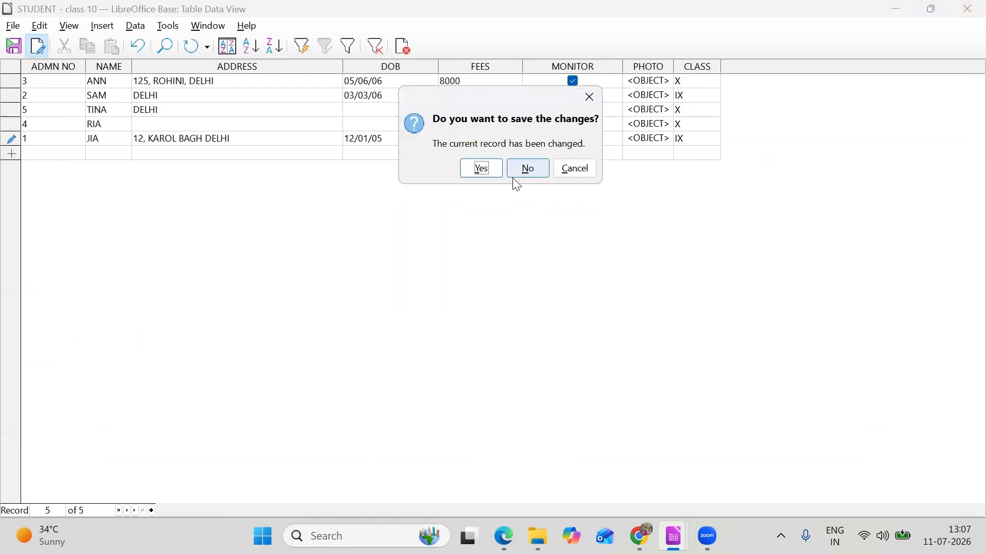
left_click(480, 167)
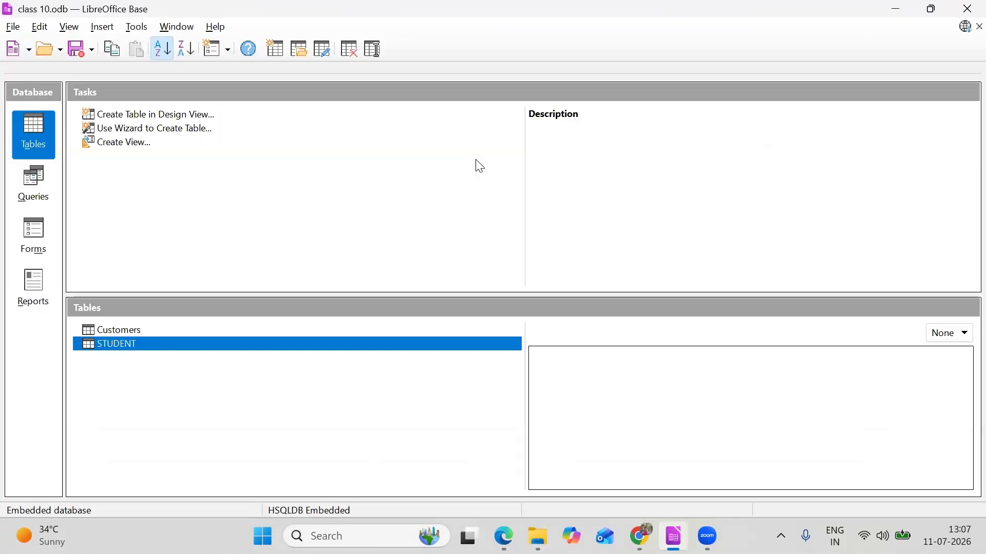
Create a new query in Design View based on the STUDENT table
left_click(51, 165)
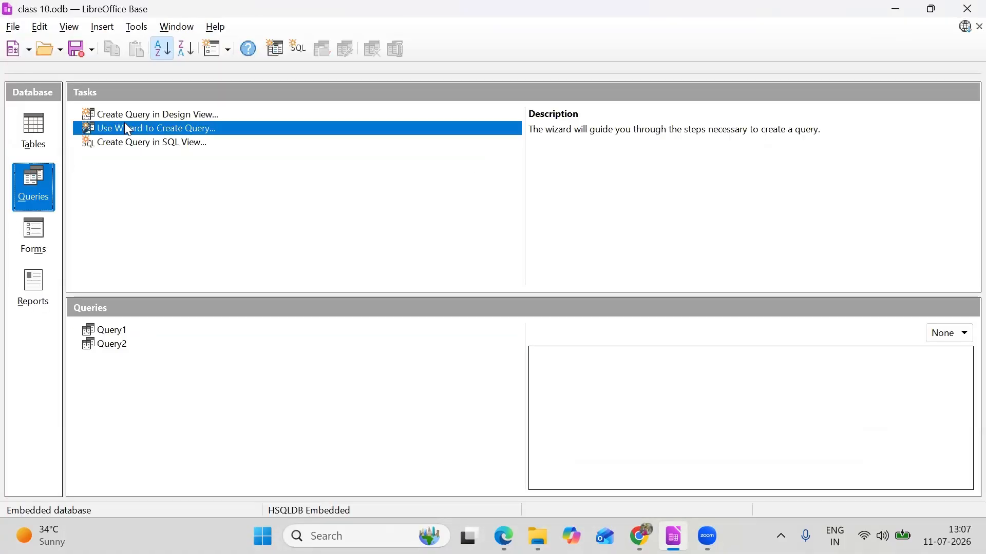
left_click(142, 115)
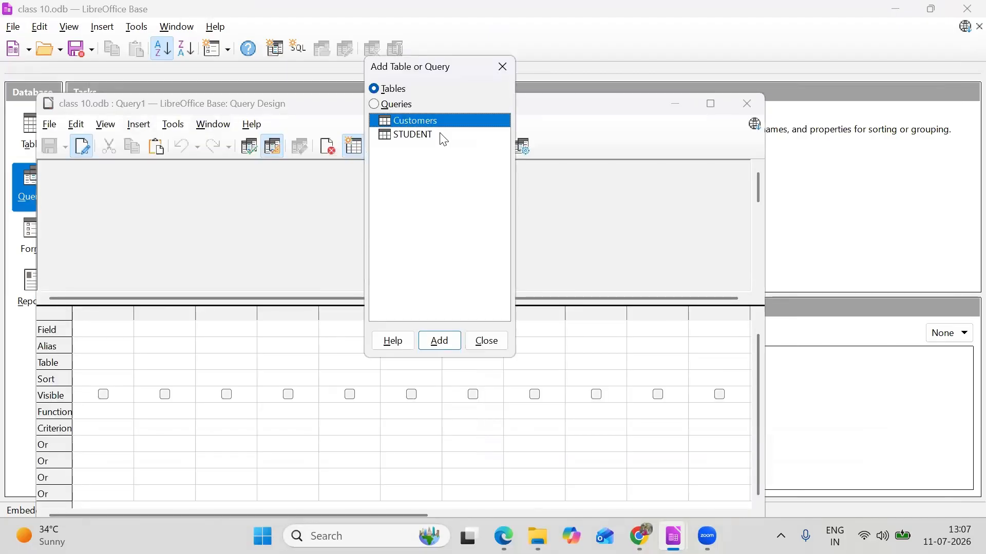
left_click(437, 136)
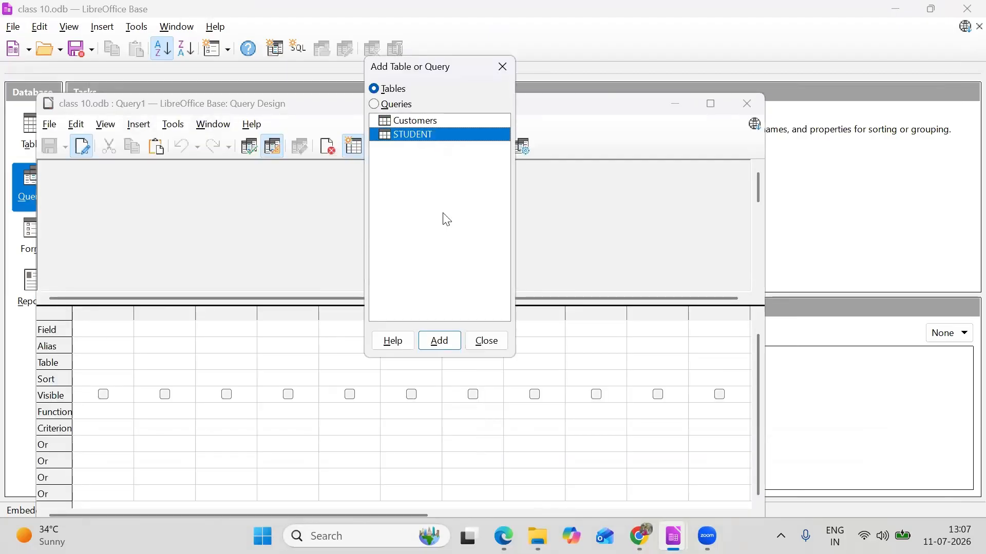
left_click(439, 341)
left_click(494, 345)
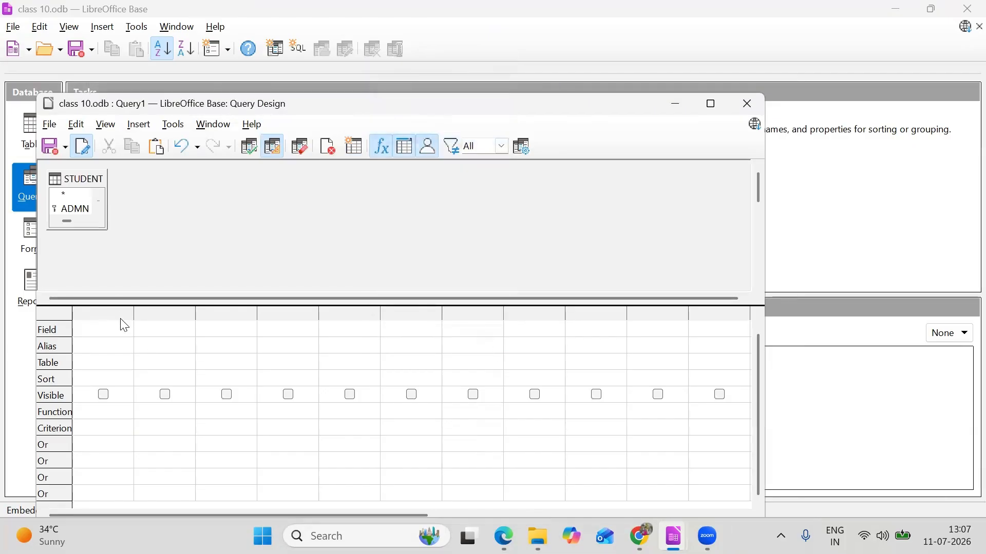
Add the NAME and CLASS fields to the query, set the CLASS criterion to X and run the query
left_click(126, 331)
left_click(126, 331)
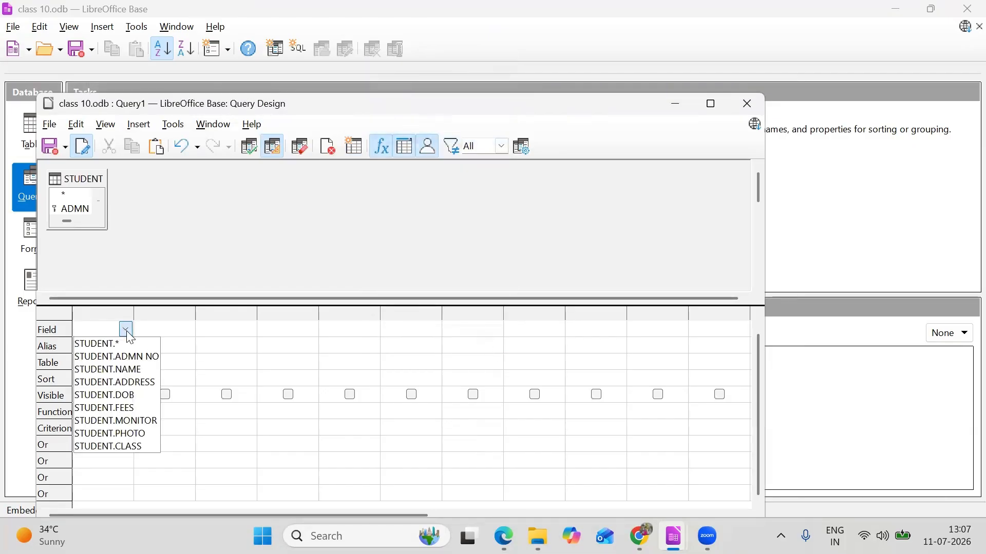
left_click(127, 374)
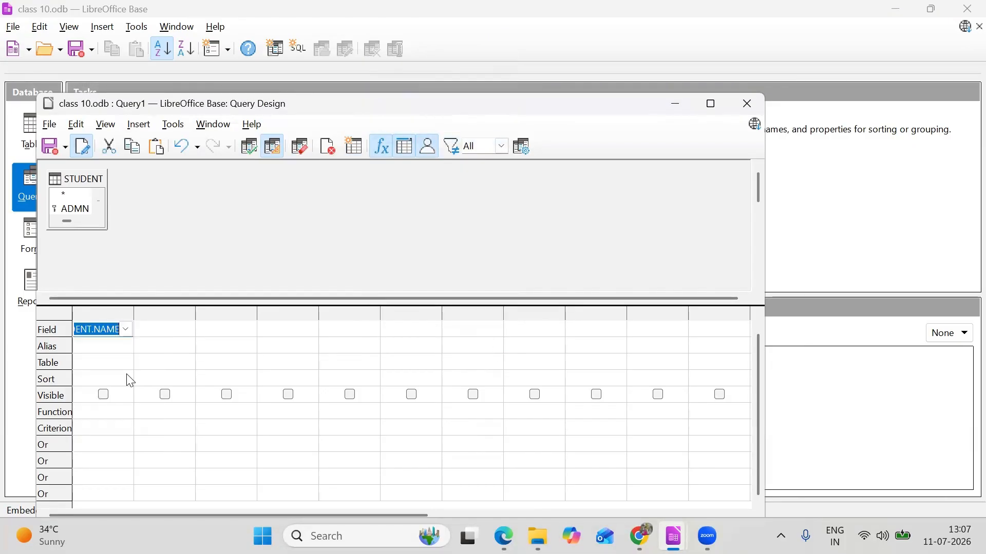
left_click(191, 331)
left_click(188, 329)
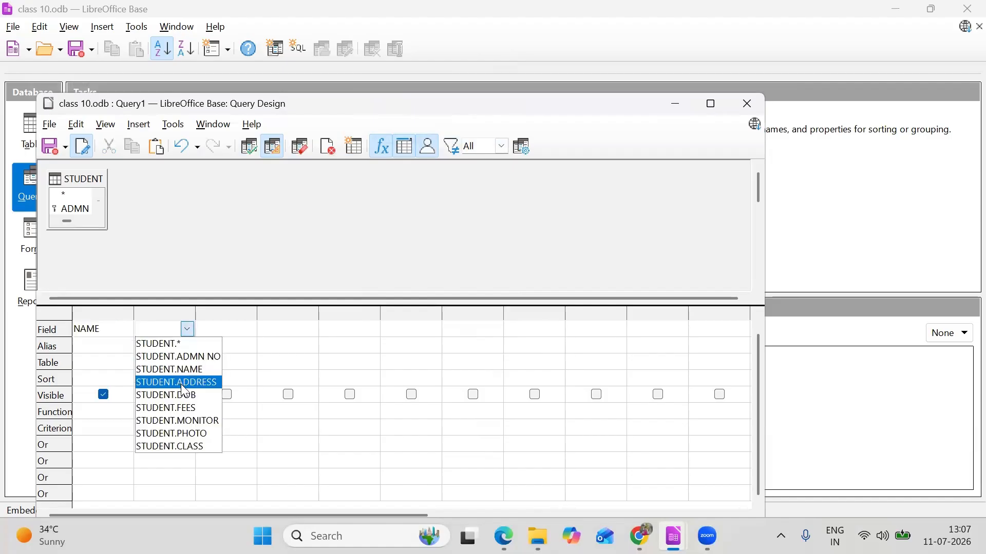
left_click(191, 451)
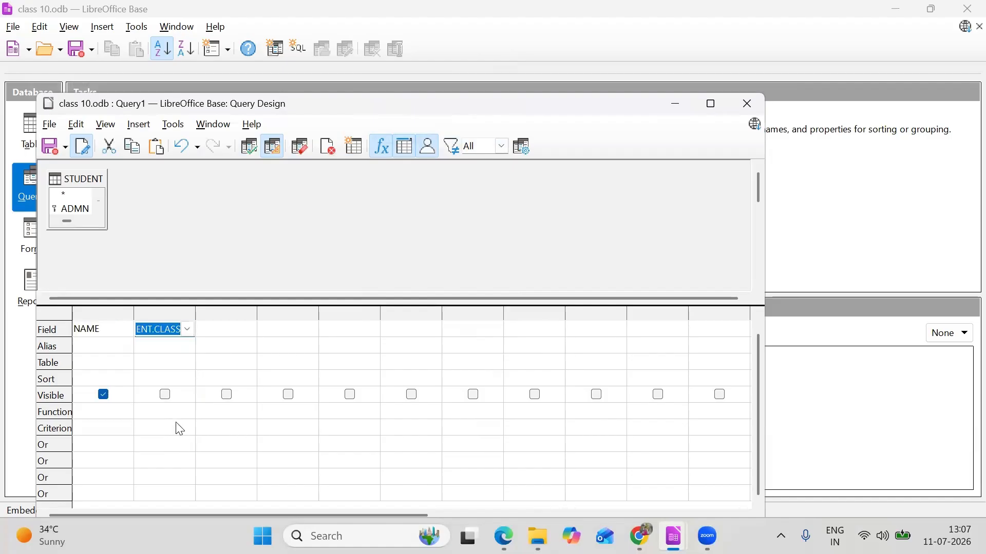
left_click(178, 426)
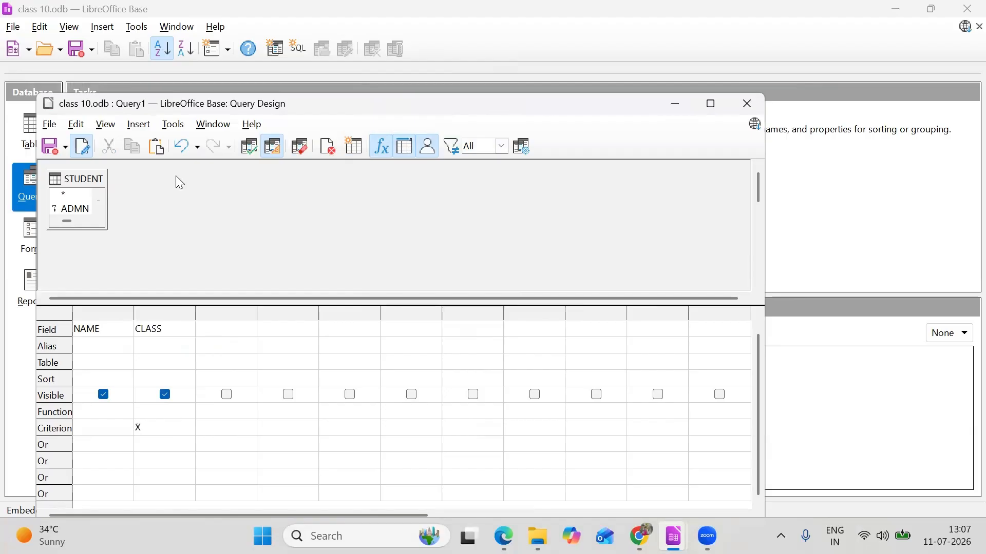
left_click(255, 147)
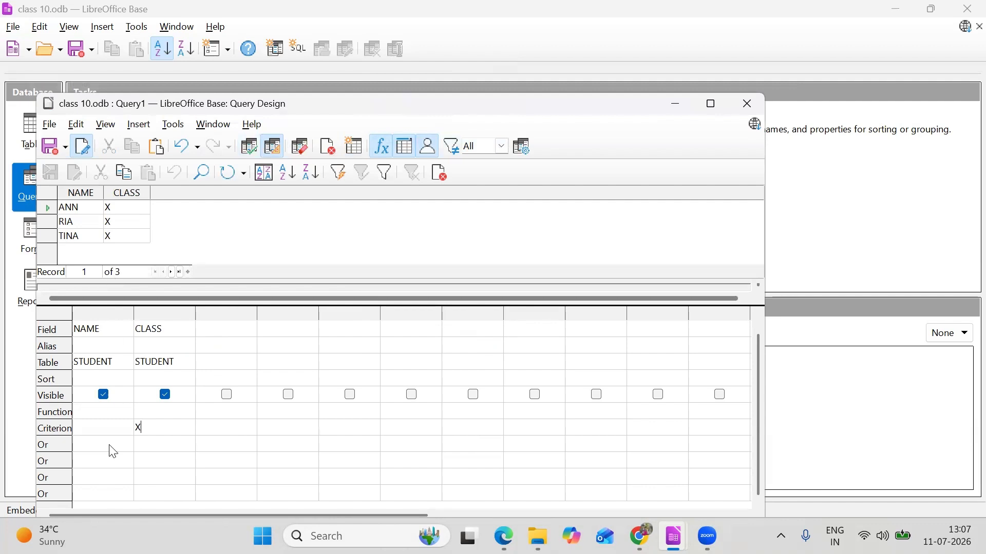
Clear the CLASS criterion and set the CLASS column's function to Group
key("BackSpace")
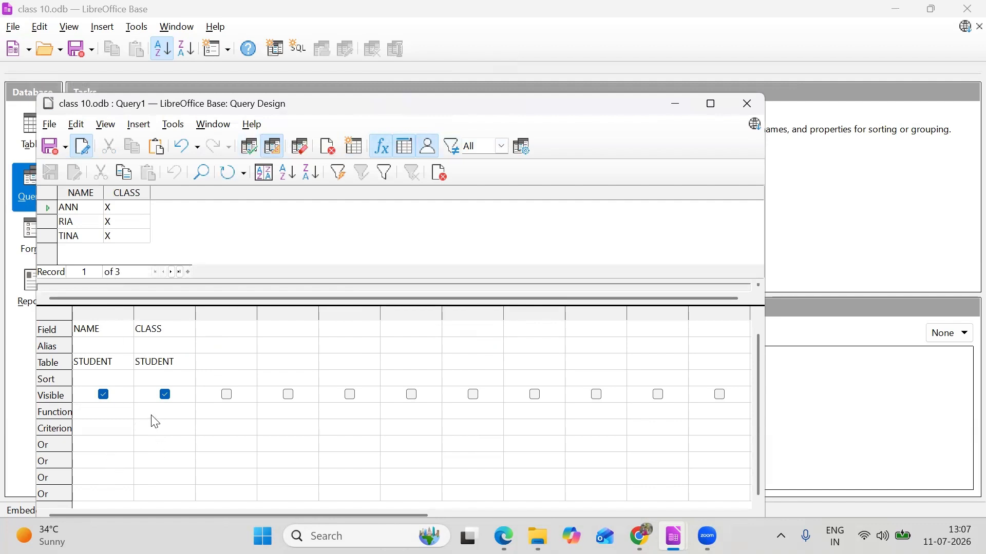
left_click(152, 417)
left_click(188, 414)
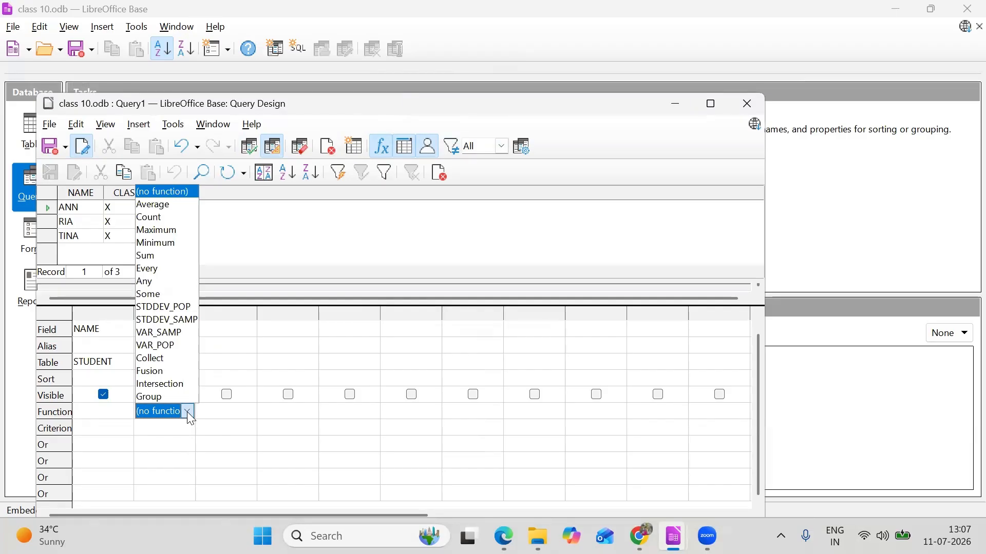
left_click(170, 393)
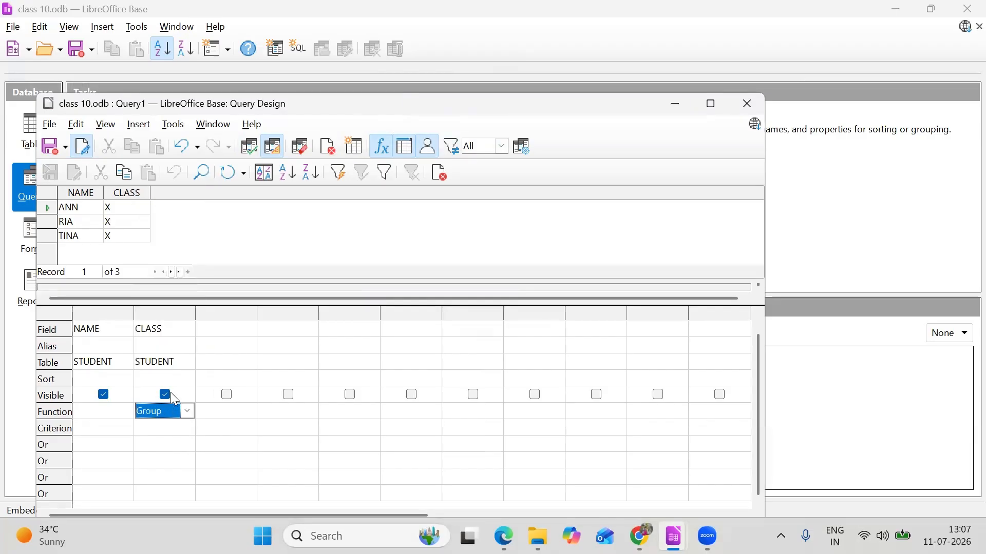
Replace the NAME field with FEES, set its function to Sum and run the query
left_click(112, 328)
left_click(125, 329)
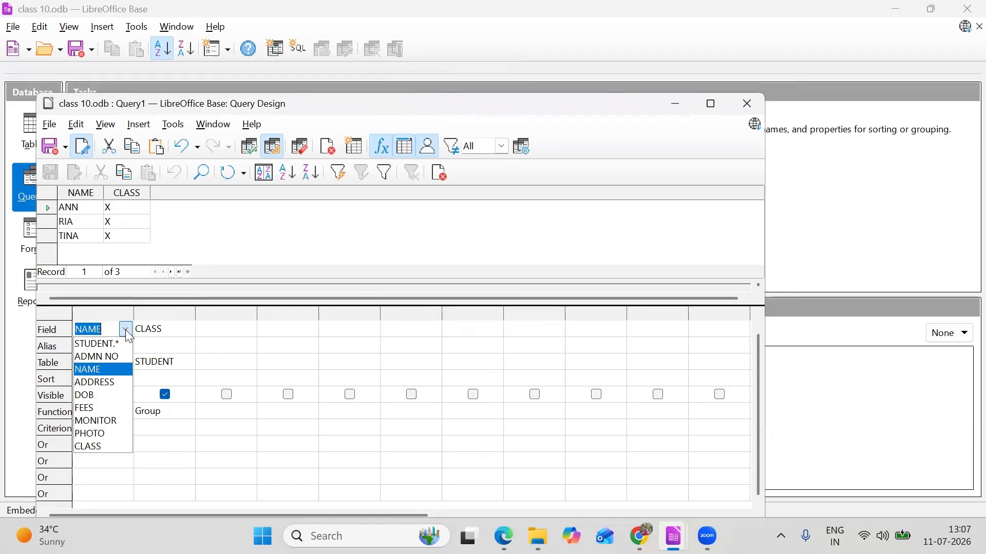
left_click(101, 414)
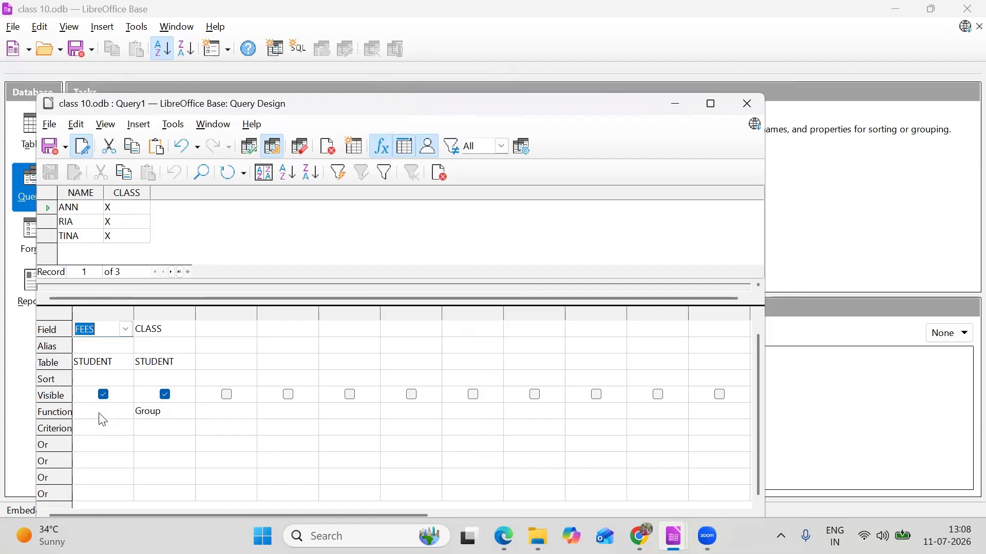
left_click(116, 415)
left_click(125, 411)
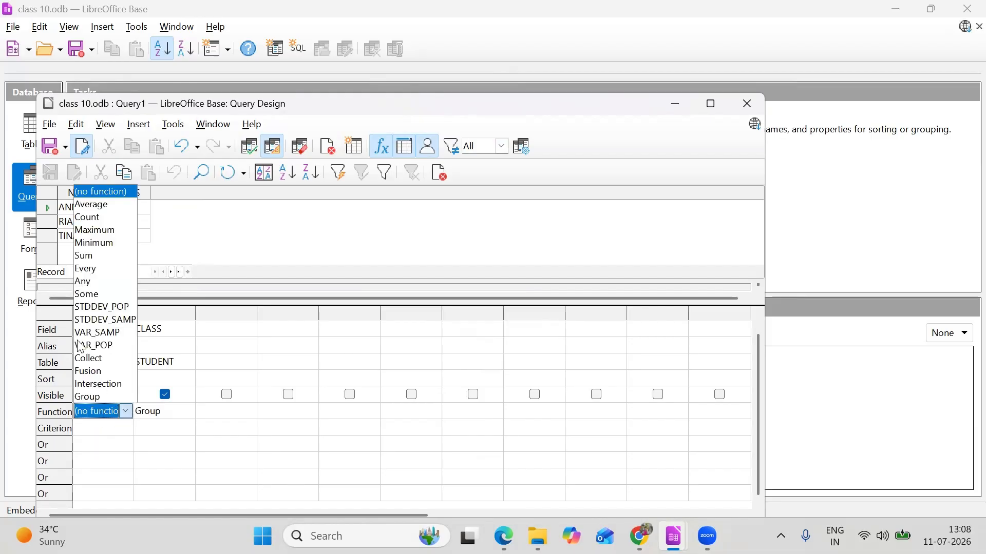
left_click(95, 254)
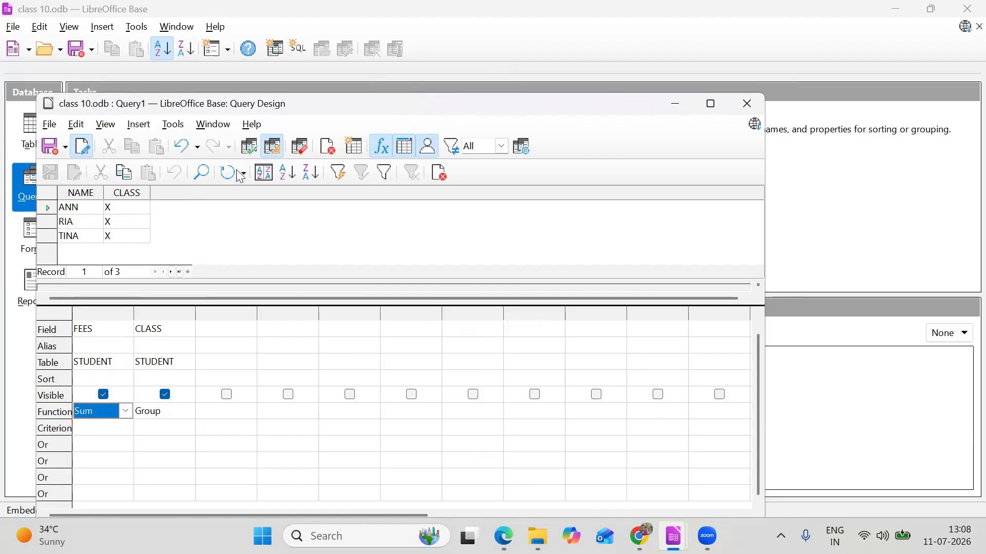
left_click(248, 147)
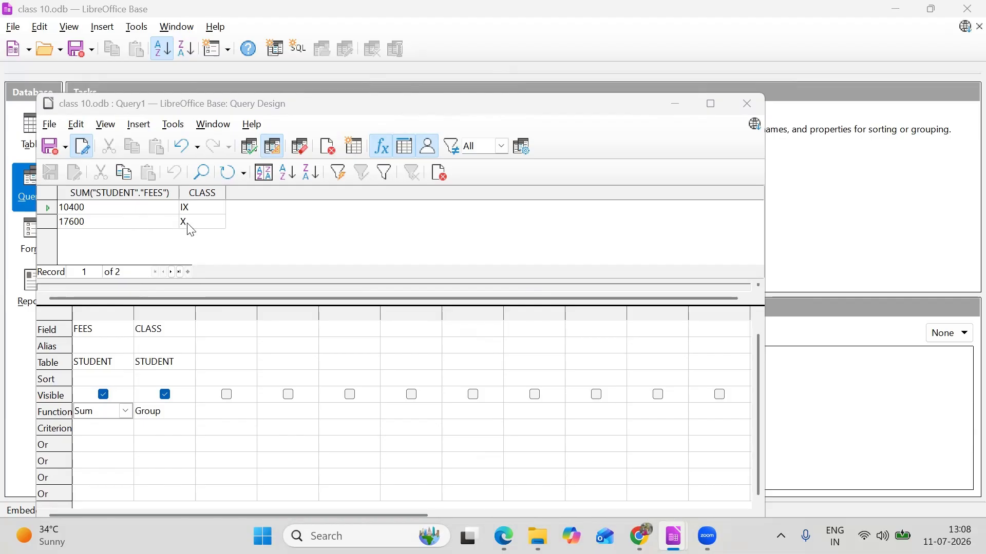
Delete the CLASS column from the query and run it with only the FEES sum
right_click(190, 311)
left_click(218, 340)
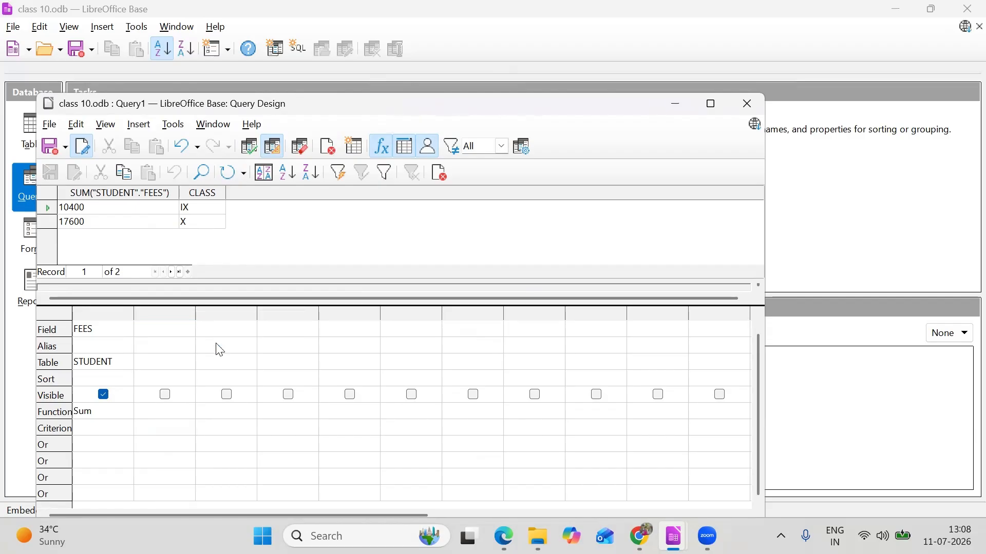
left_click(250, 148)
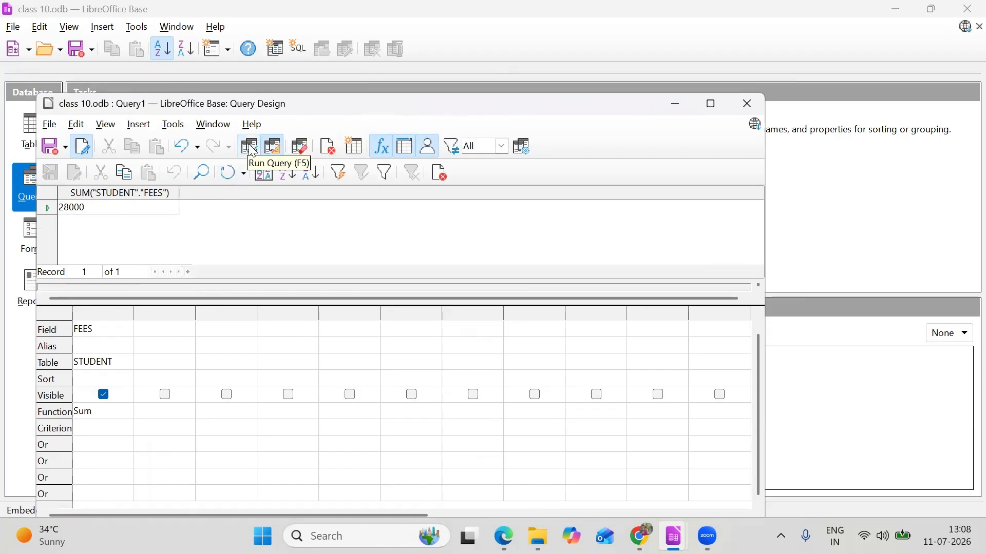
Add the CLASS field back as the second column with the Group function and run the query
left_click(186, 330)
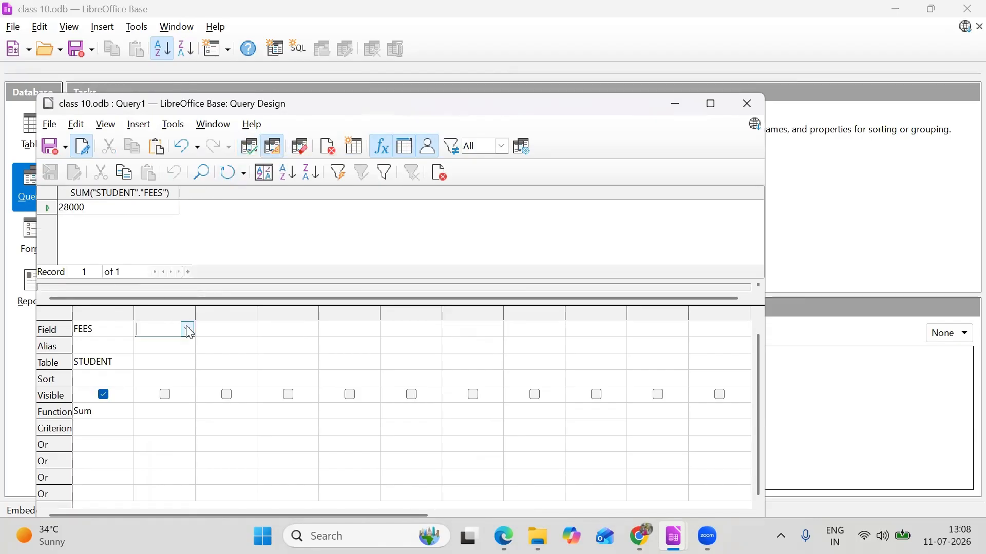
left_click(187, 330)
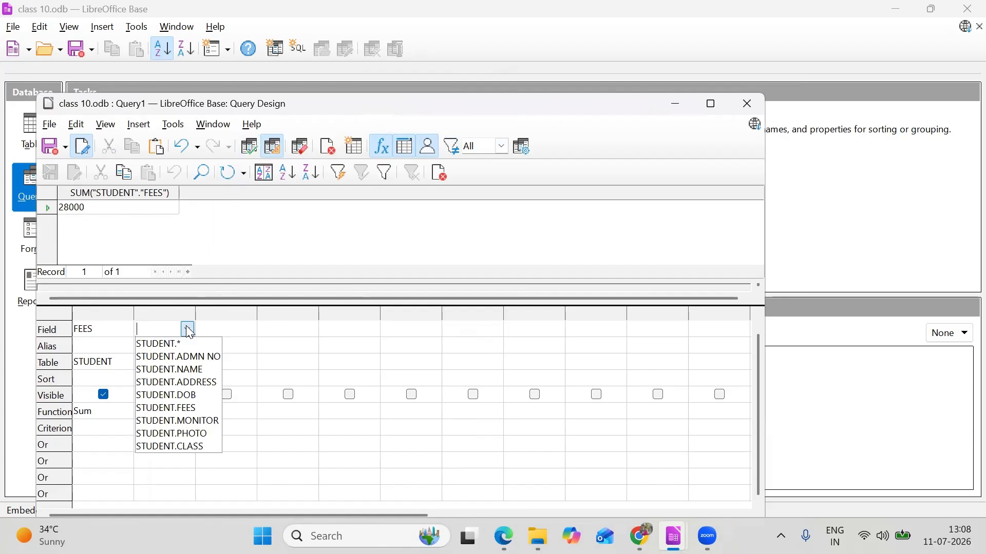
left_click(186, 444)
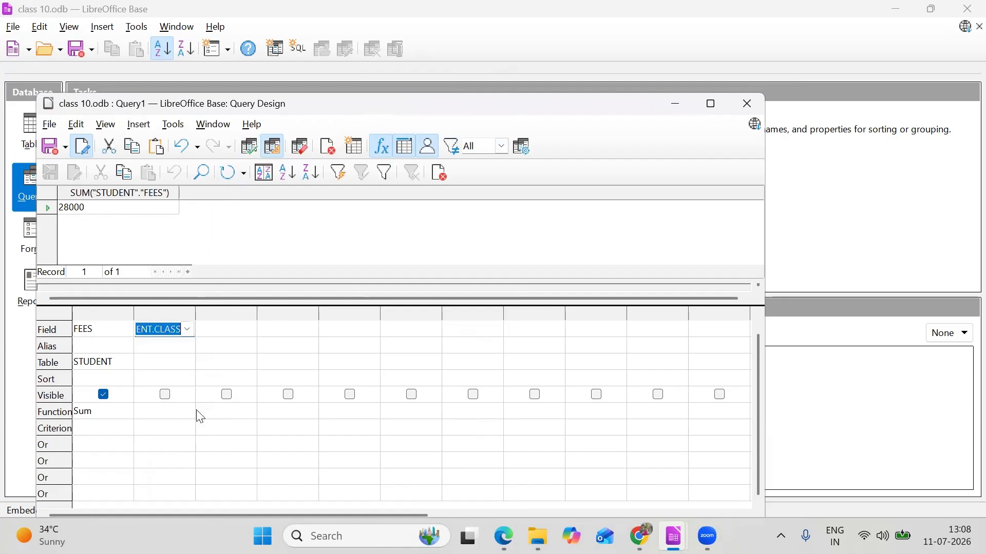
left_click(187, 417)
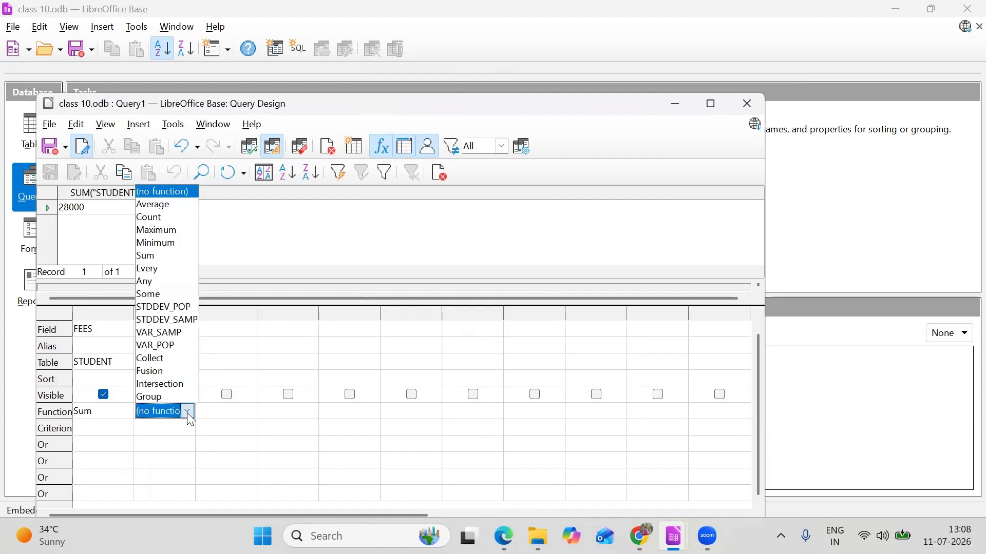
left_click(171, 396)
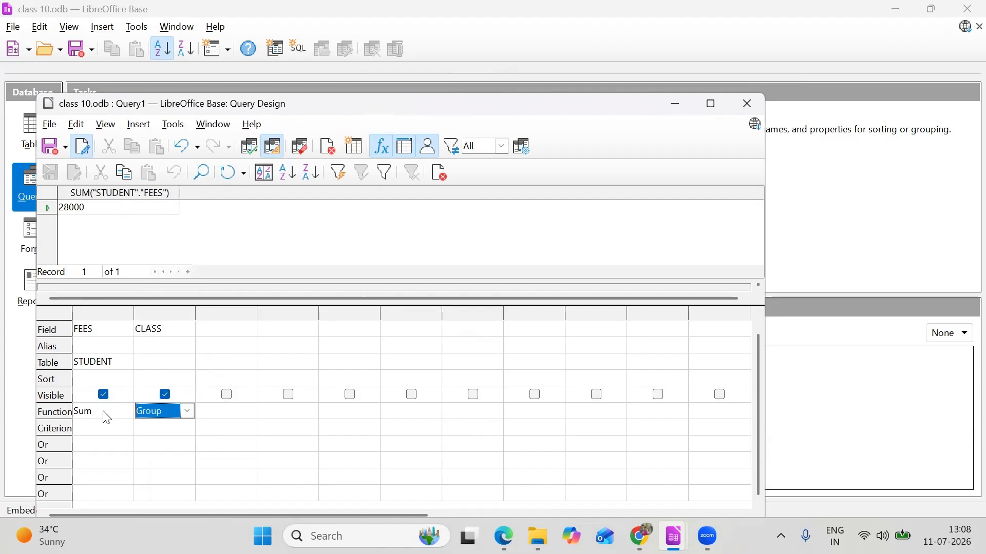
left_click(249, 148)
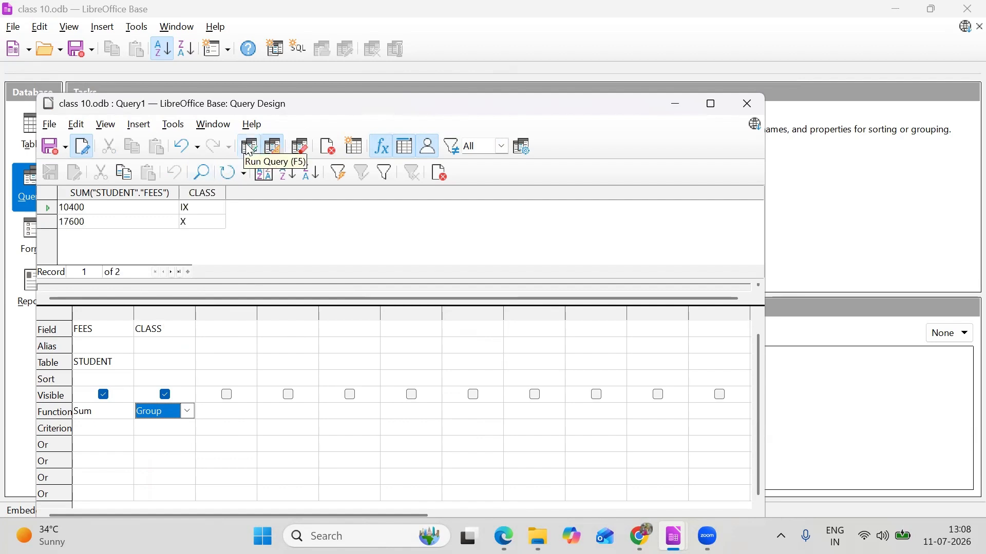